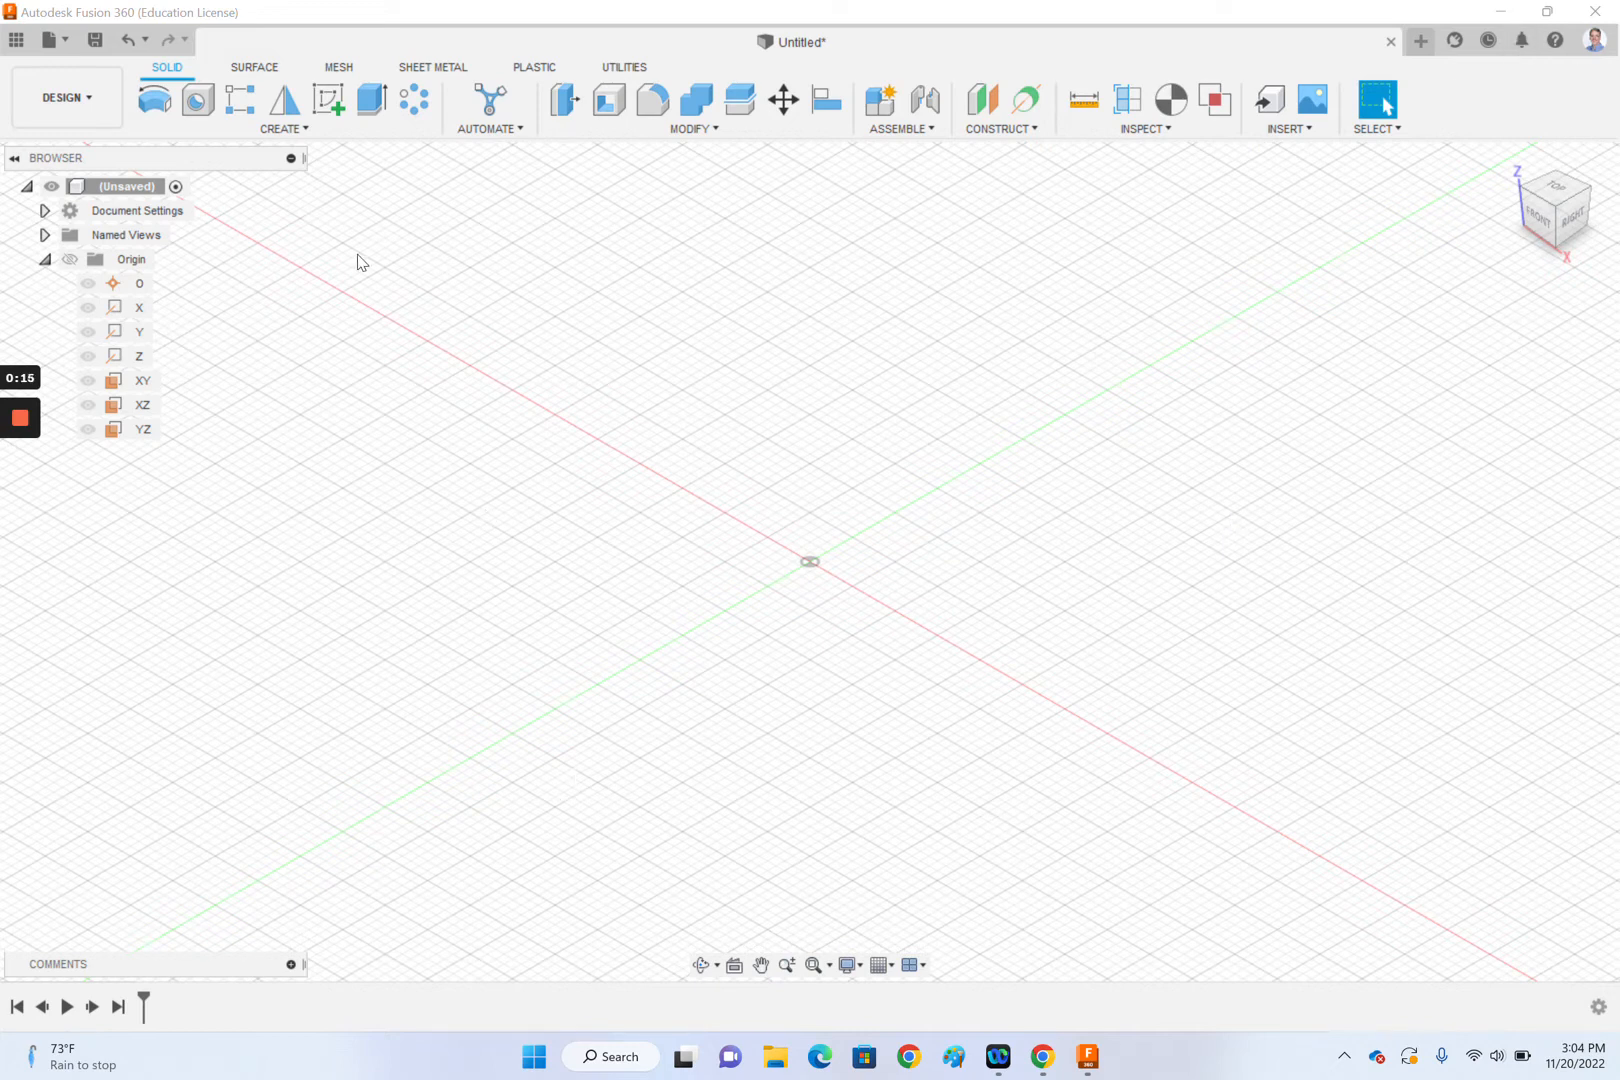
Create an active internal Standard component named "Part 1 of intro lessons" under the top-level design.
{"action": "left_click", "coordinate": [44, 259]}
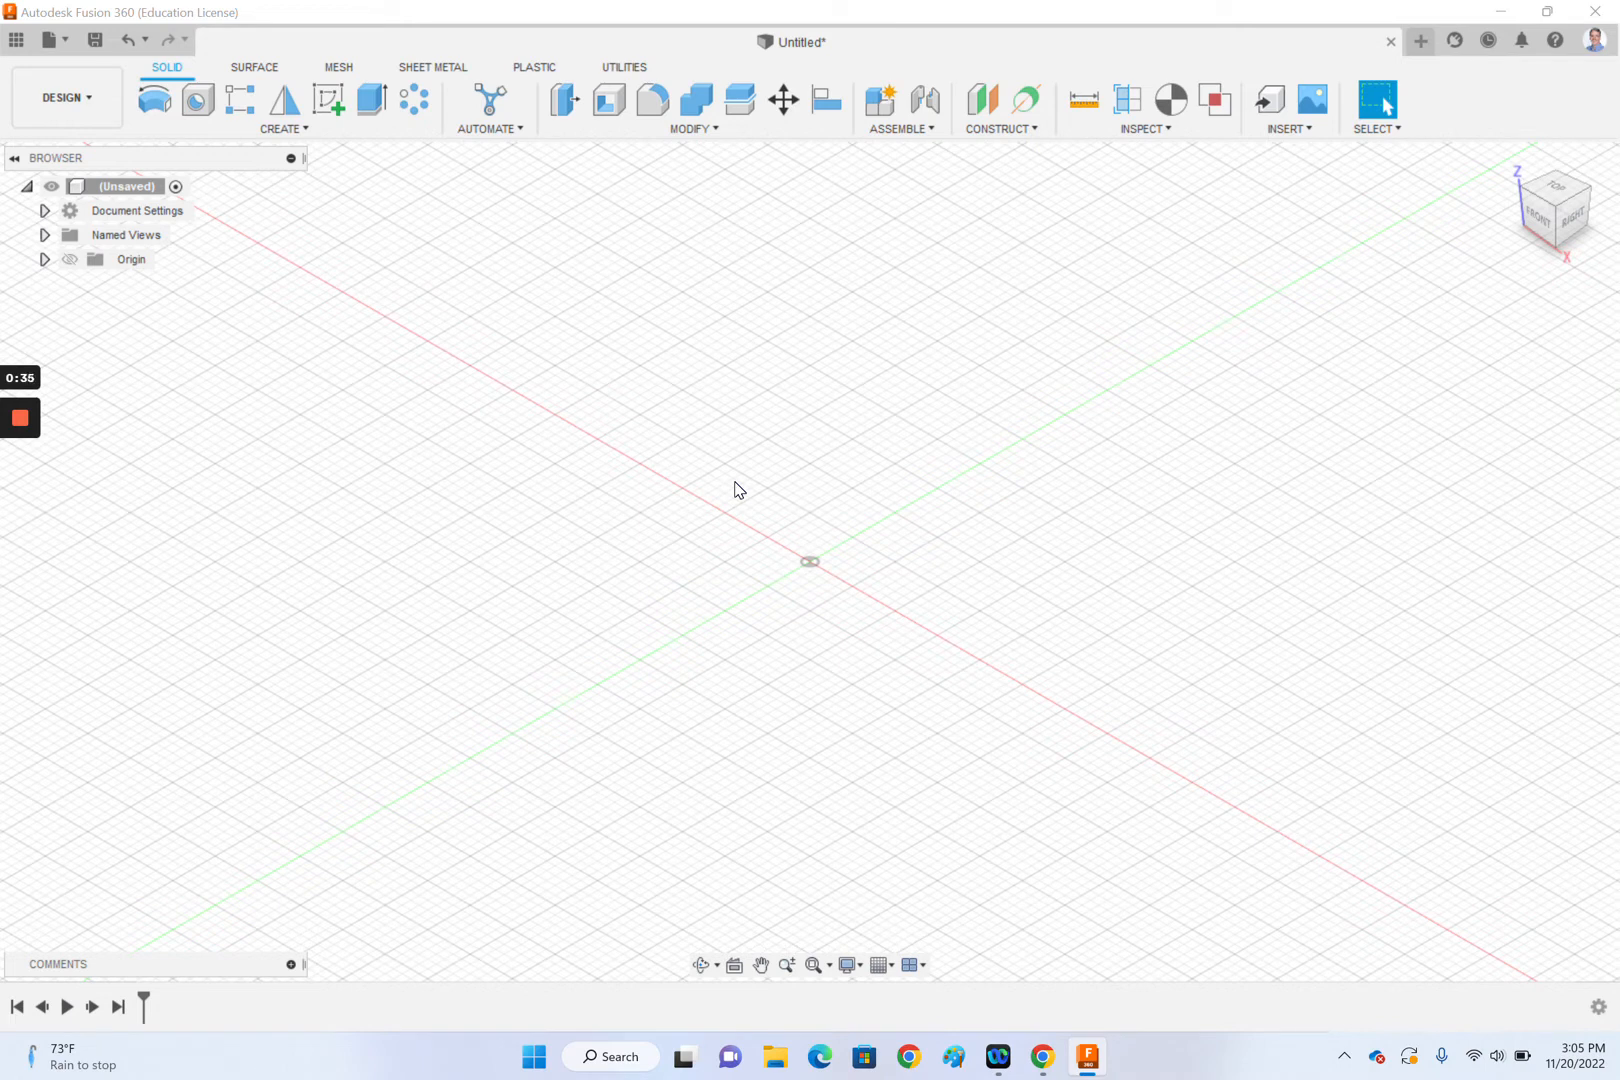
{"action": "left_click", "coordinate": [933, 131]}
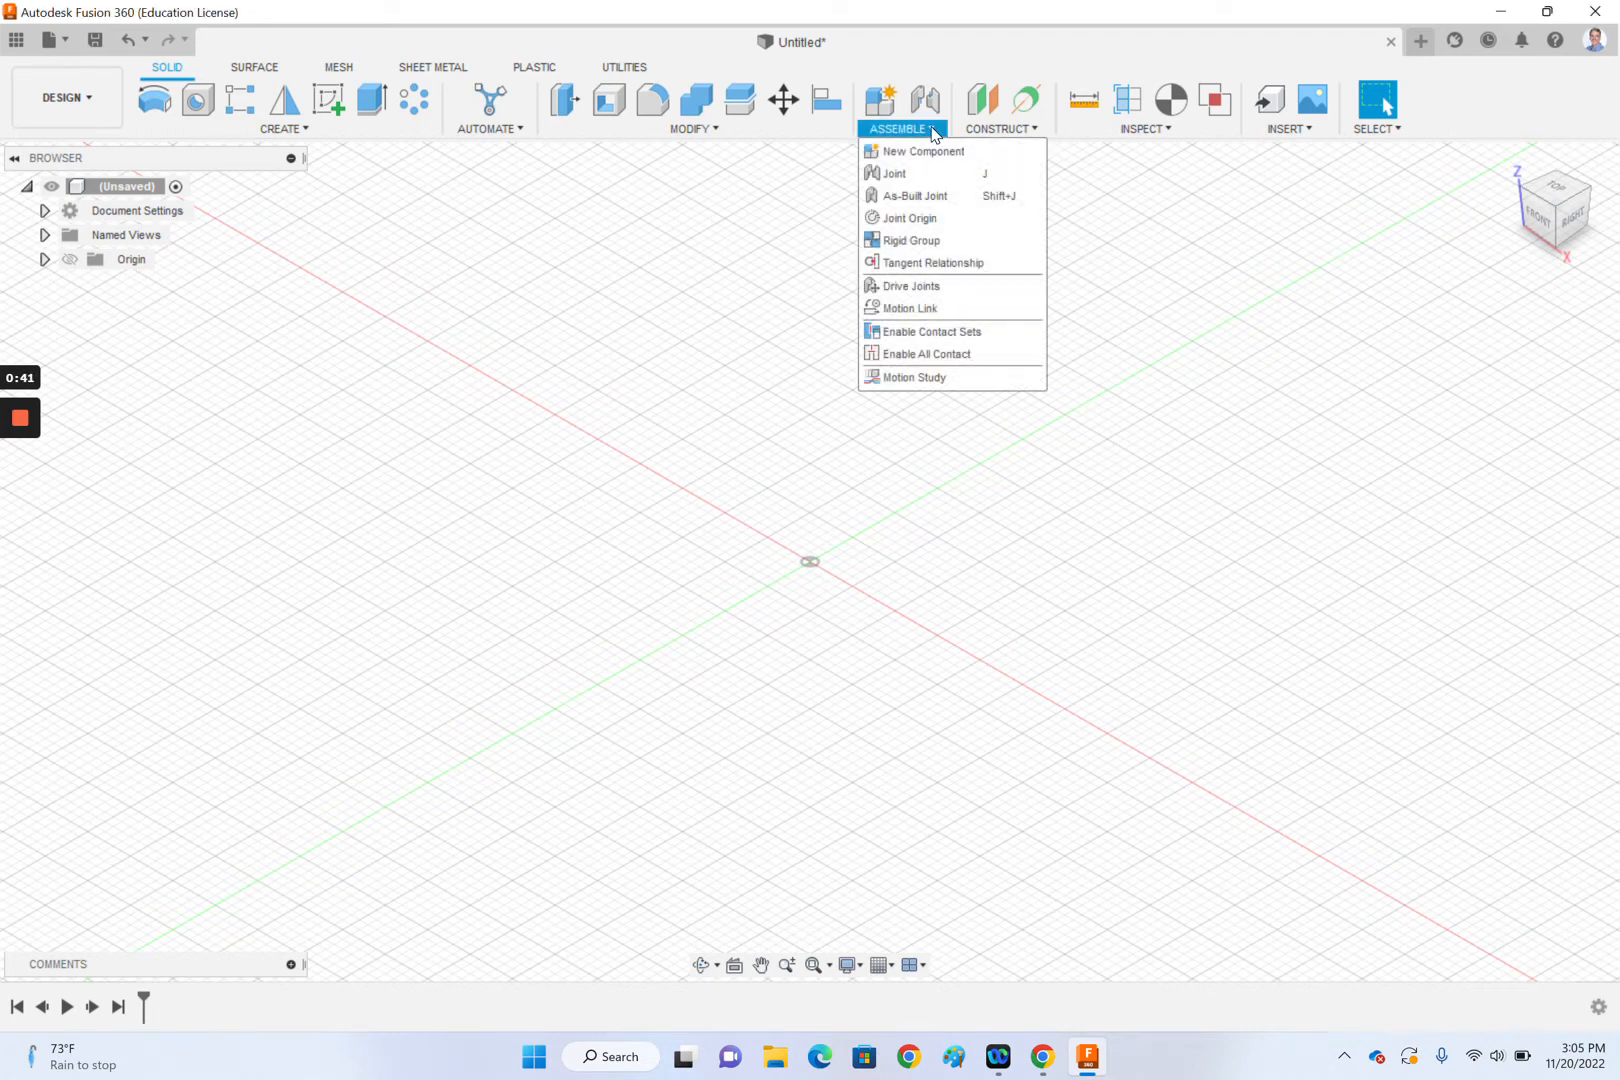
{"action": "left_click", "coordinate": [930, 152]}
{"action": "left_click", "coordinate": [1383, 399]}
{"action": "key", "text": "BackSpace"}
{"action": "key", "text": "BackSpace"}
{"action": "key", "text": "BackSpace"}
{"action": "key", "text": "BackSpace"}
{"action": "key", "text": "BackSpace"}
{"action": "key", "text": "BackSpace"}
{"action": "key", "text": "BackSpace"}
{"action": "key", "text": "BackSpace"}
{"action": "key", "text": "BackSpace"}
{"action": "key", "text": "BackSpace"}
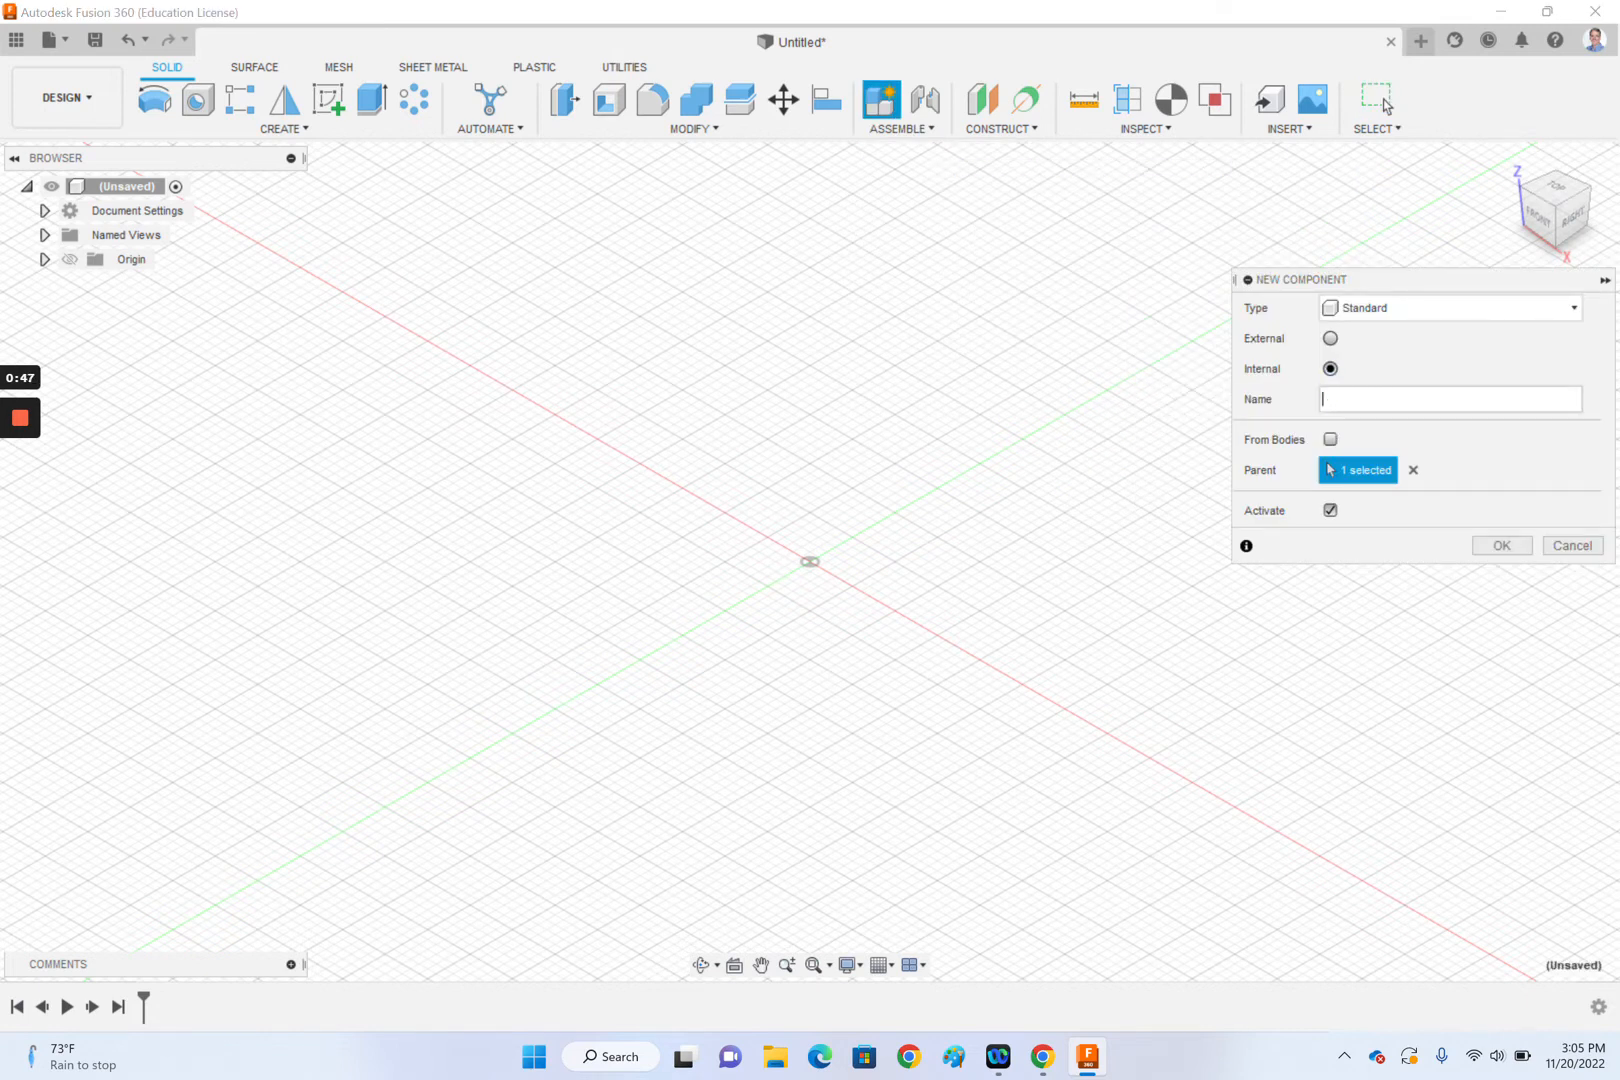
{"action": "type", "text": "Part 1 of intro lessons"}
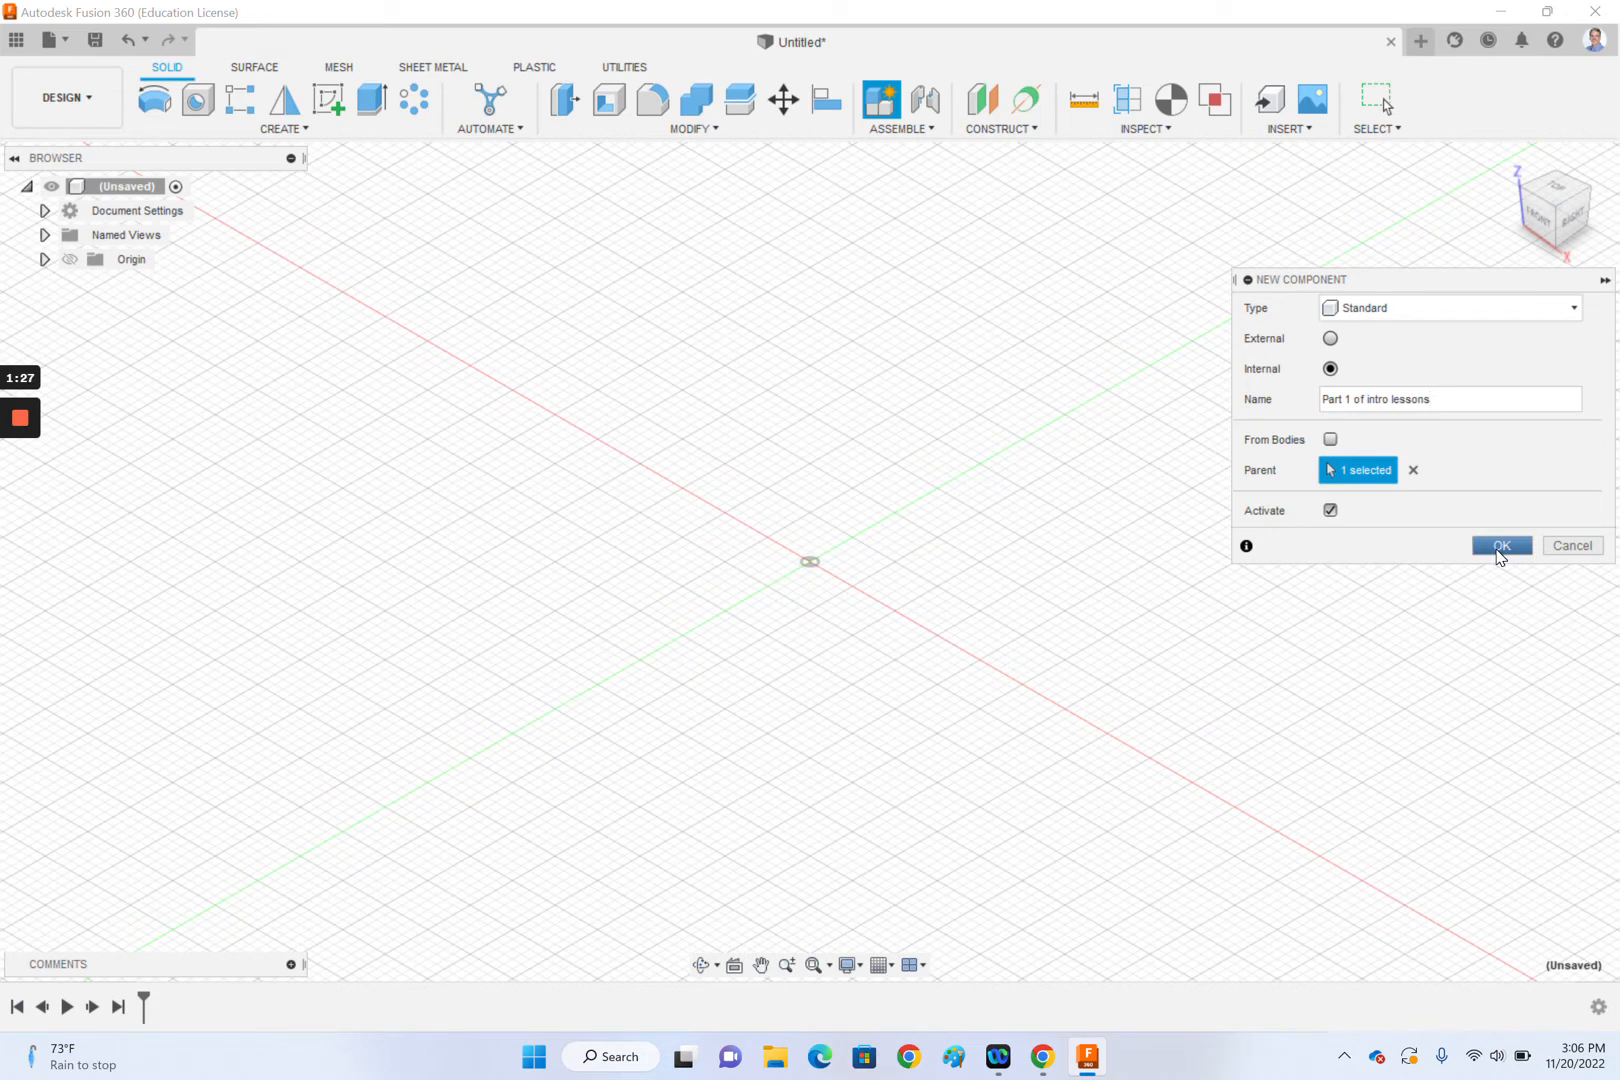
{"action": "left_click", "coordinate": [1500, 546]}
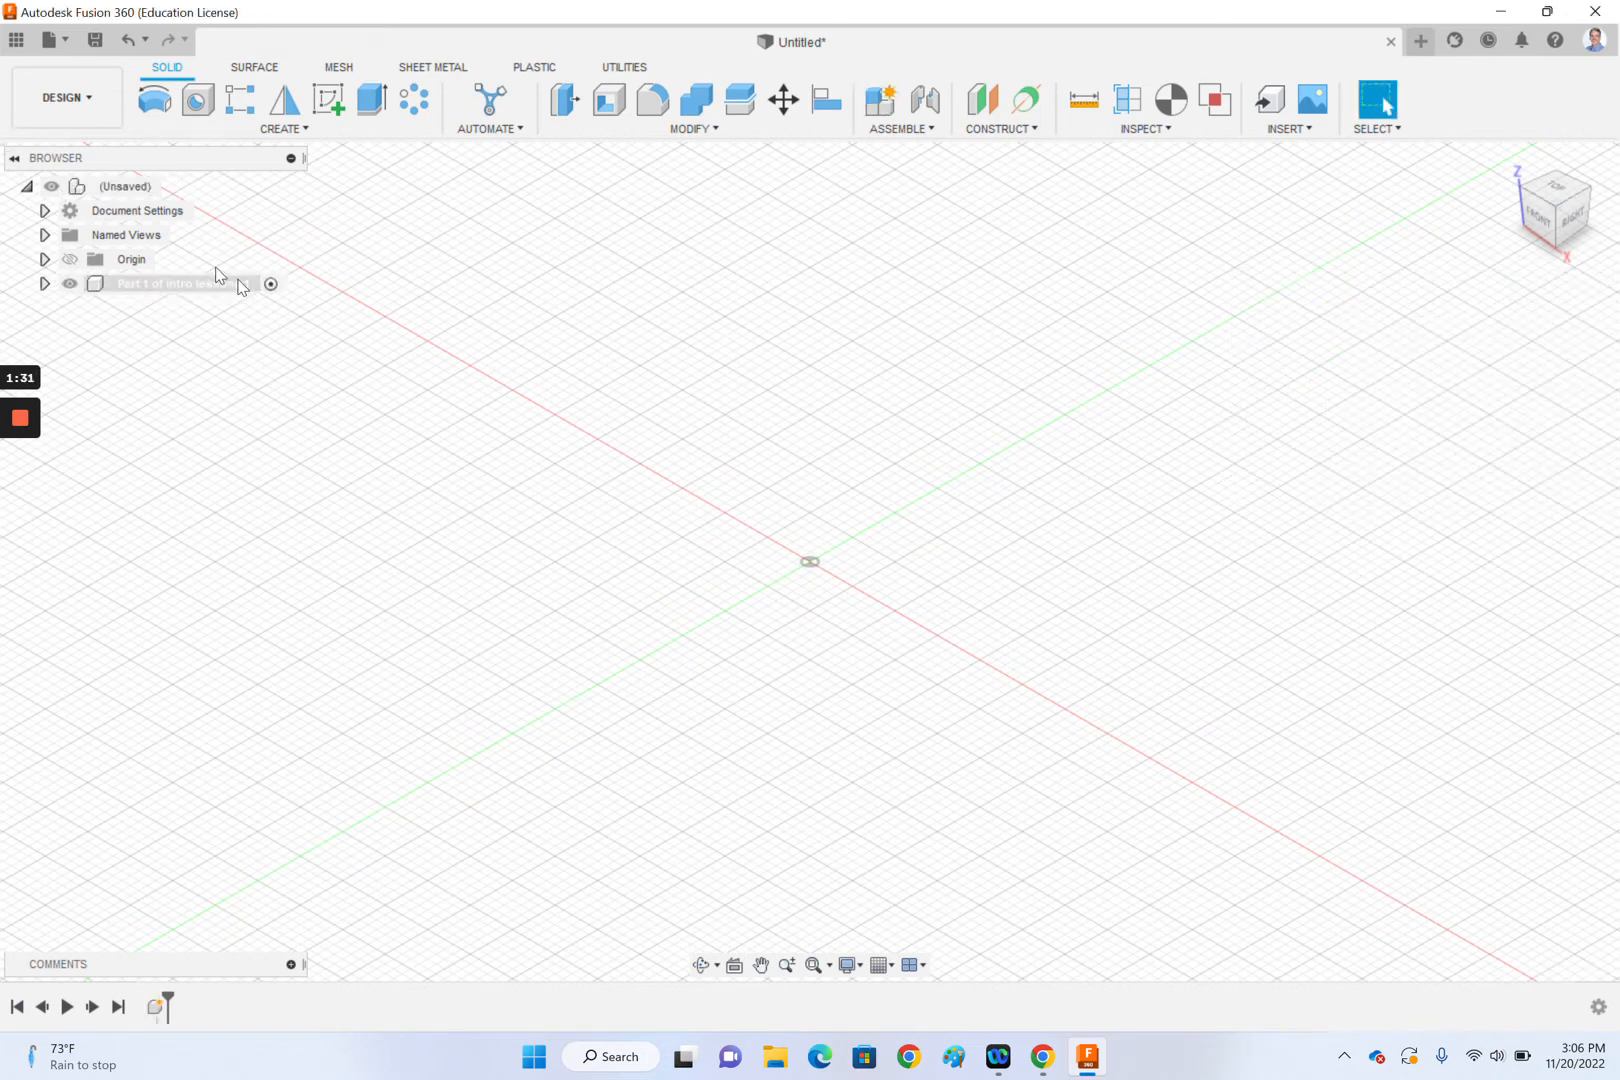
Examine the origin geometry of the top-level design and of the Part 1 of intro lessons component.
{"action": "left_click", "coordinate": [100, 285]}
{"action": "left_click", "coordinate": [44, 285]}
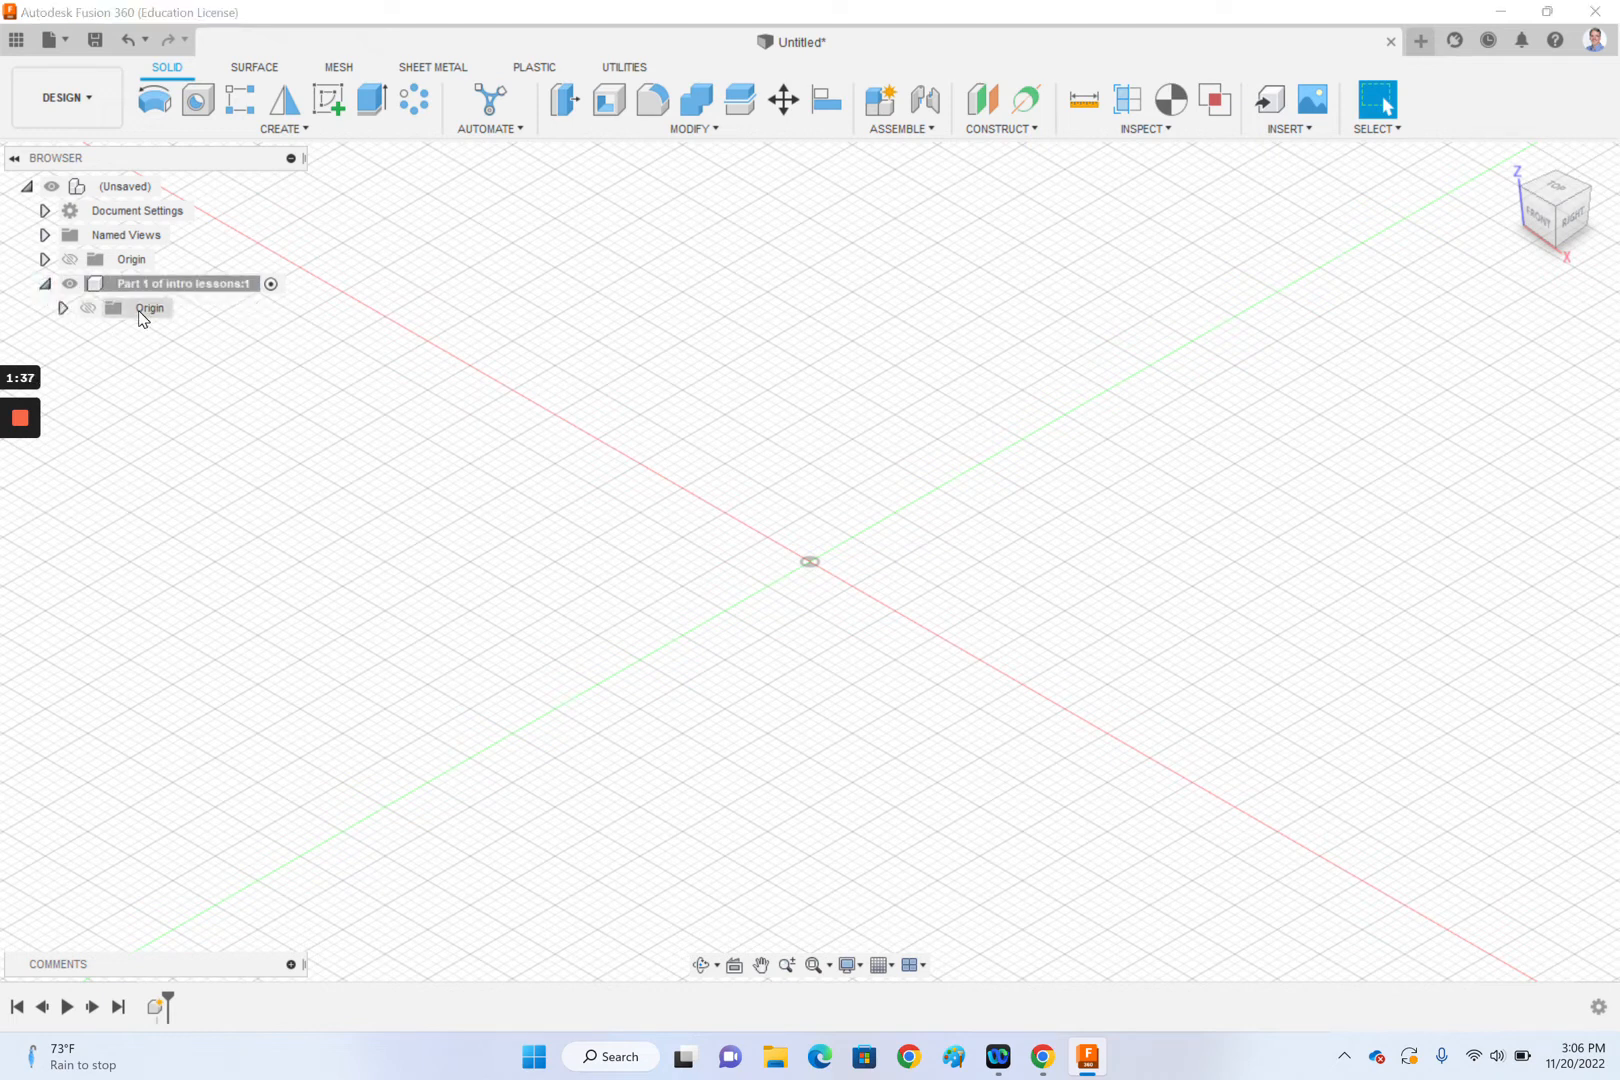
{"action": "left_click", "coordinate": [44, 261]}
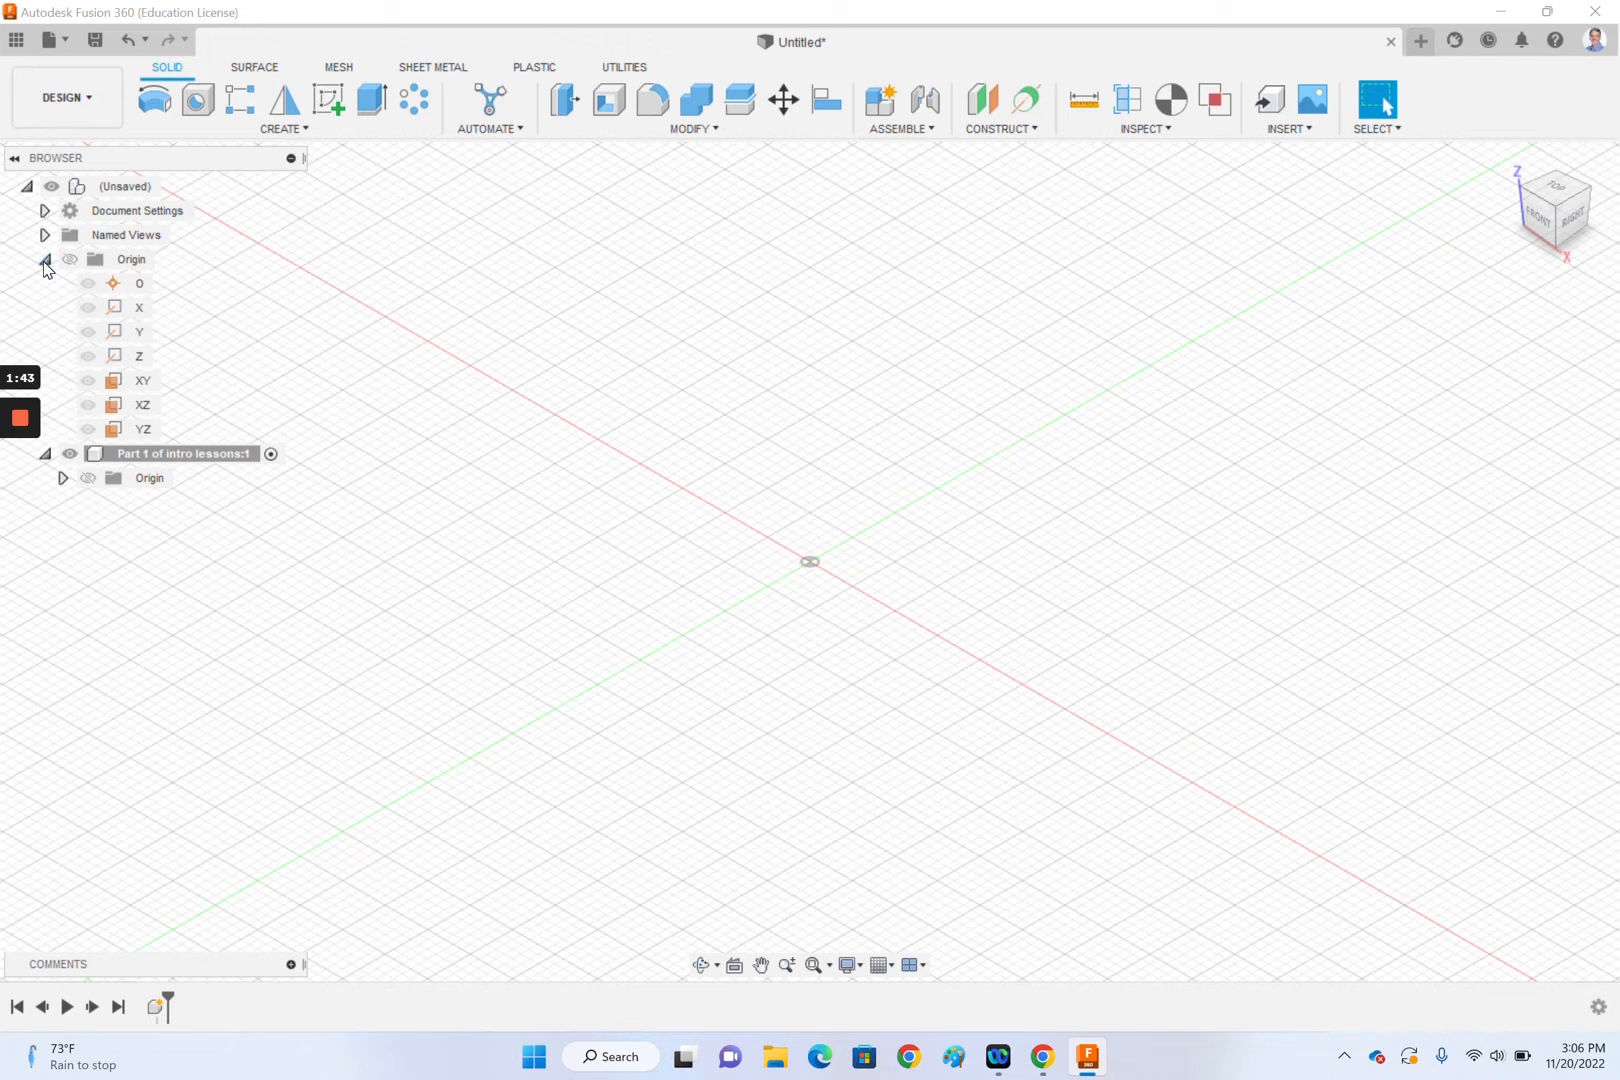
{"action": "left_click", "coordinate": [44, 261]}
{"action": "left_click", "coordinate": [62, 309]}
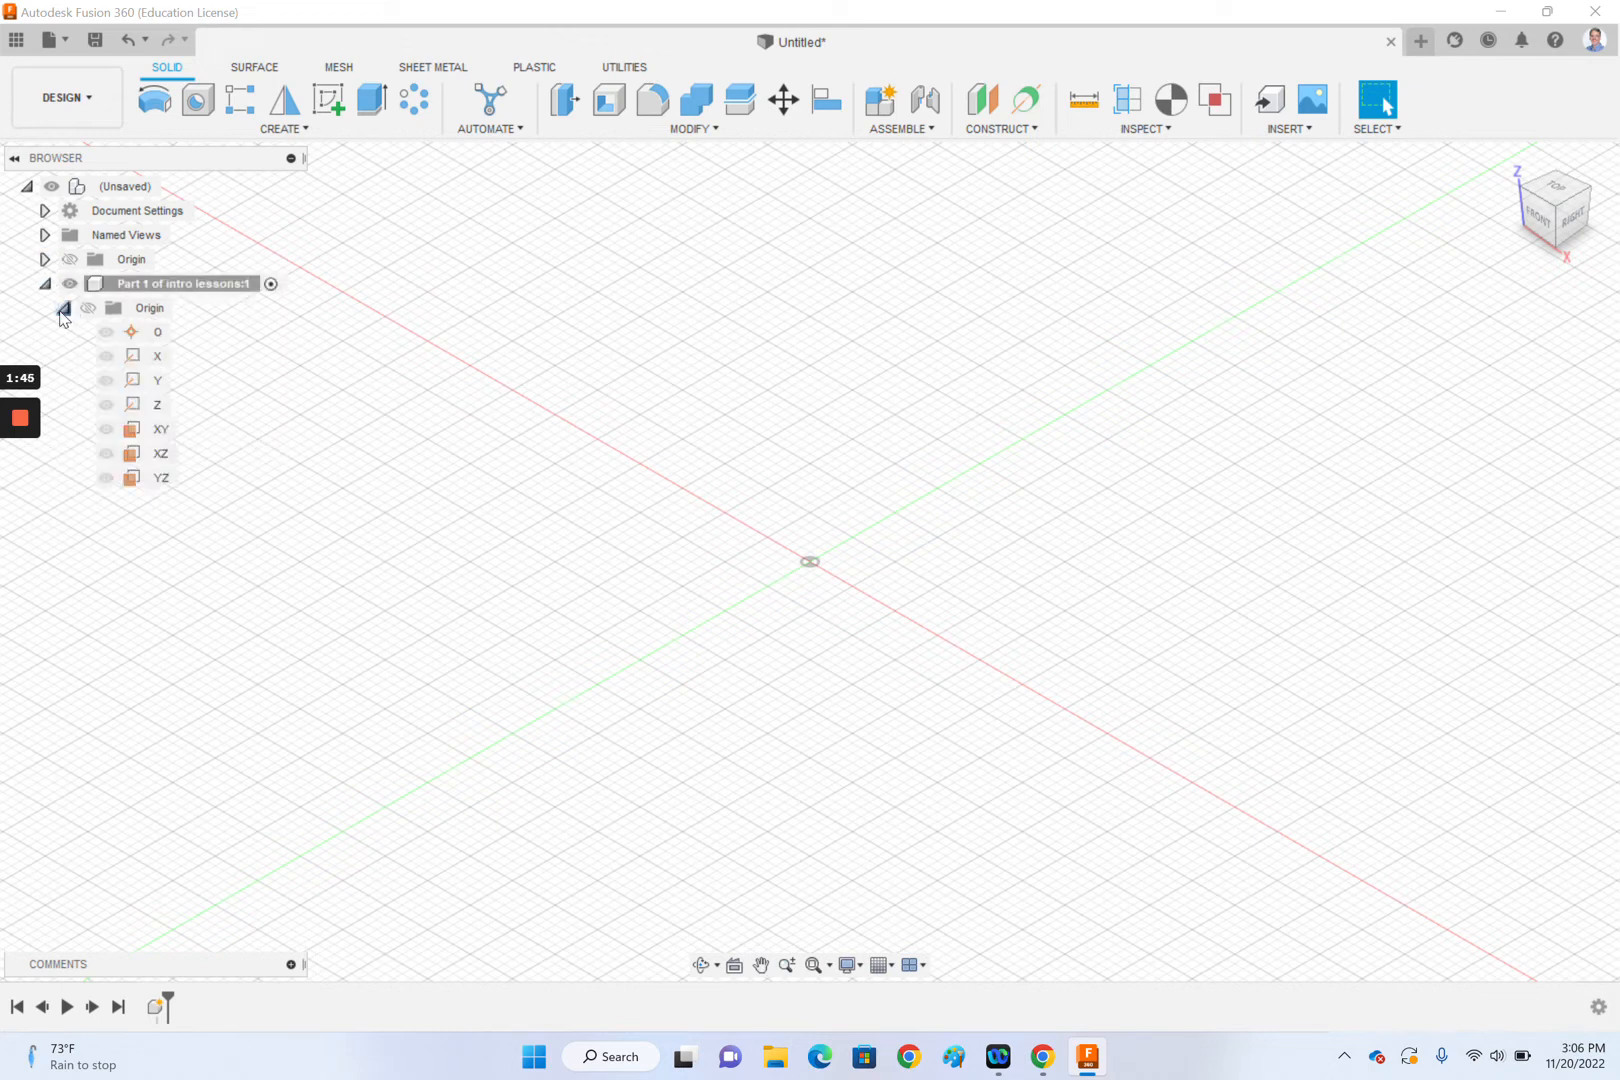
{"action": "left_click", "coordinate": [62, 309]}
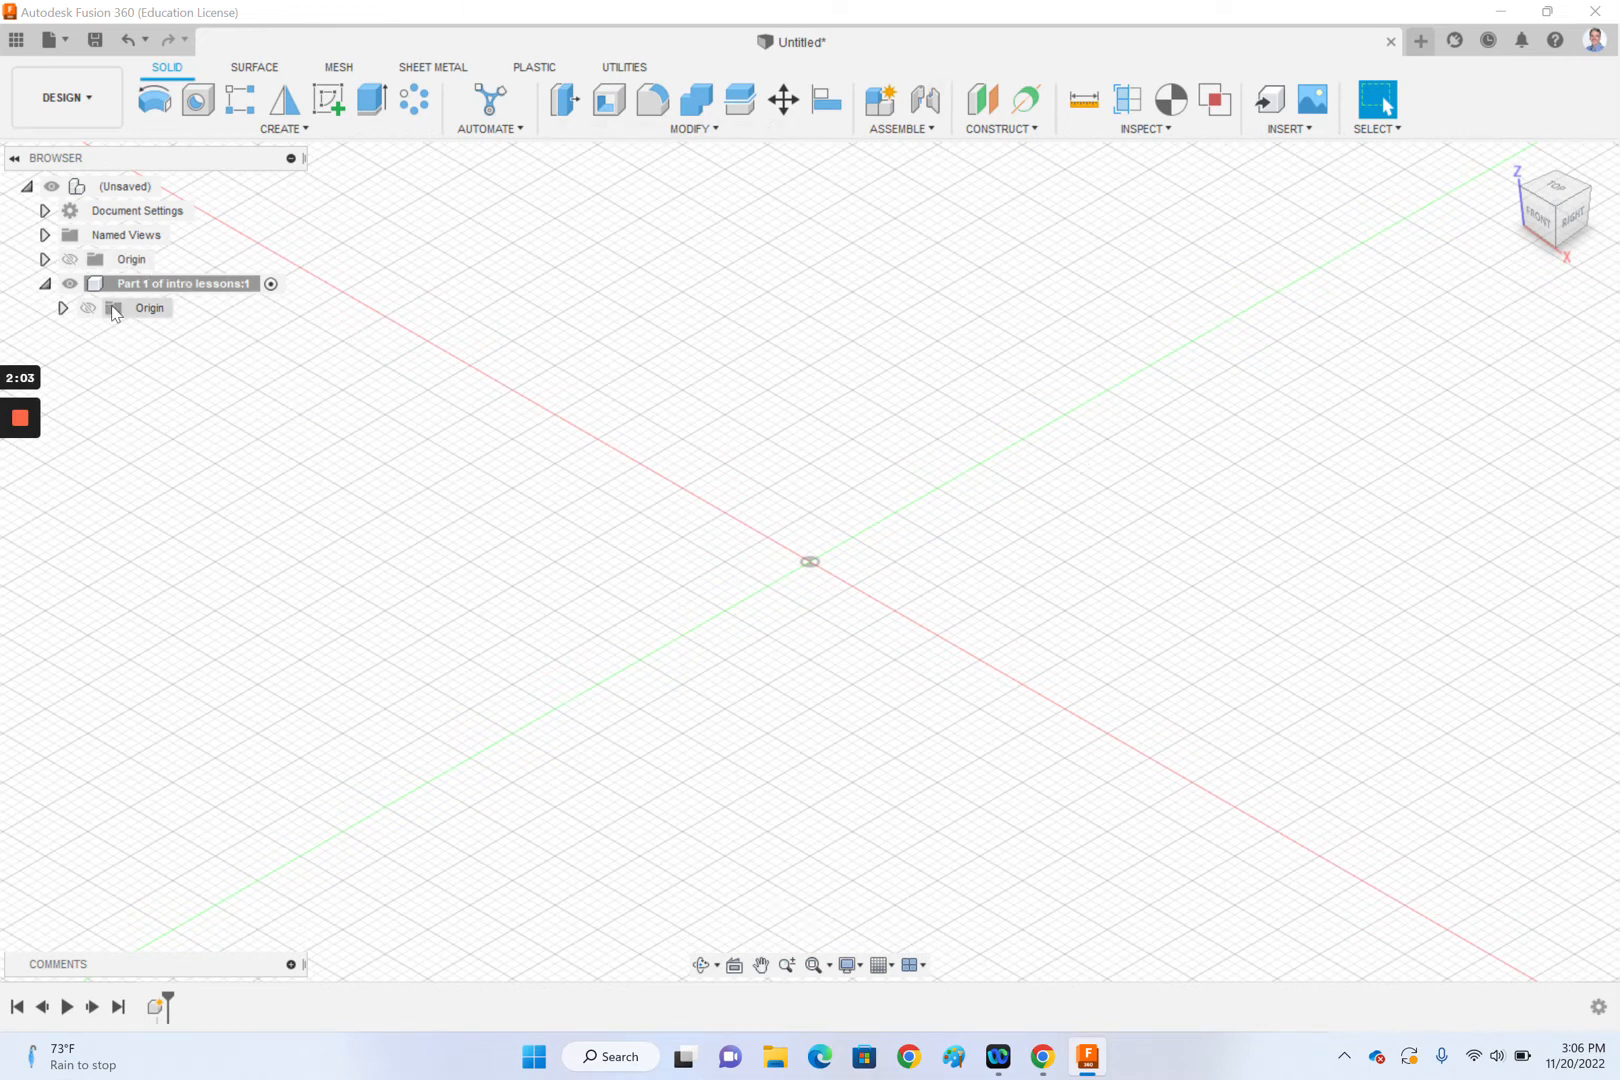
Activate the top-level design and switch back to Part 1 of intro lessons as the active component.
{"action": "left_click", "coordinate": [271, 285]}
{"action": "mouse_move", "coordinate": [136, 185]}
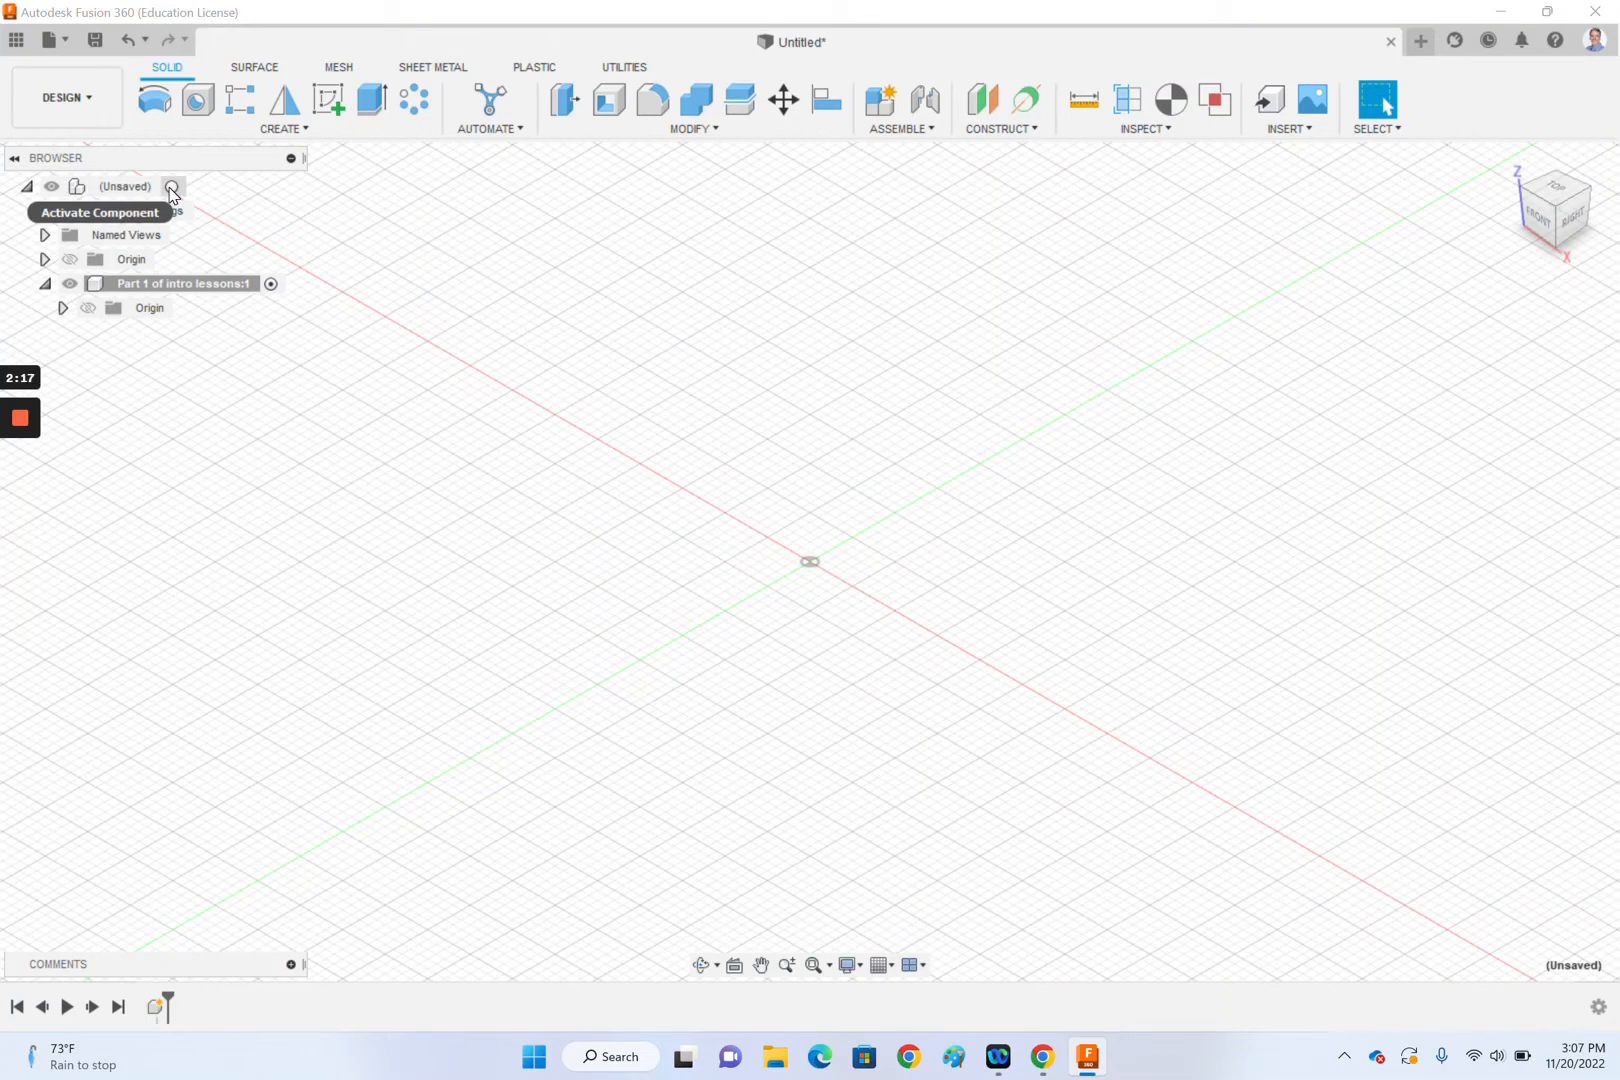
{"action": "left_click", "coordinate": [172, 187]}
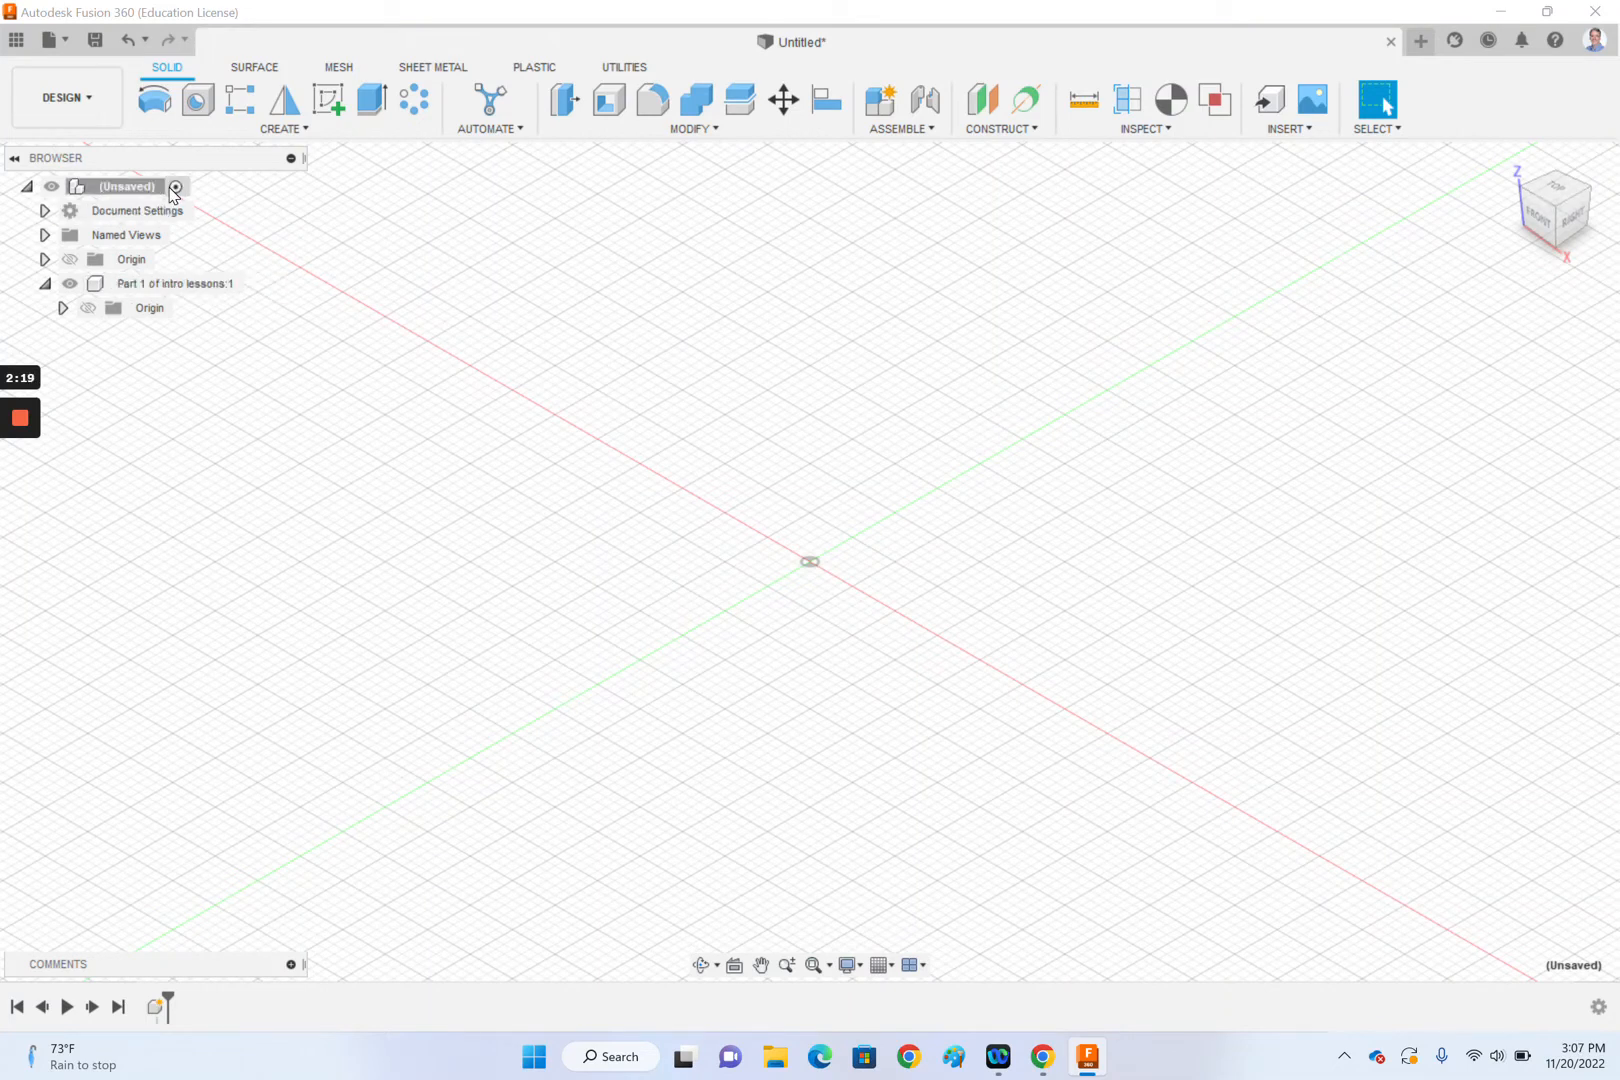
{"action": "left_click", "coordinate": [224, 284]}
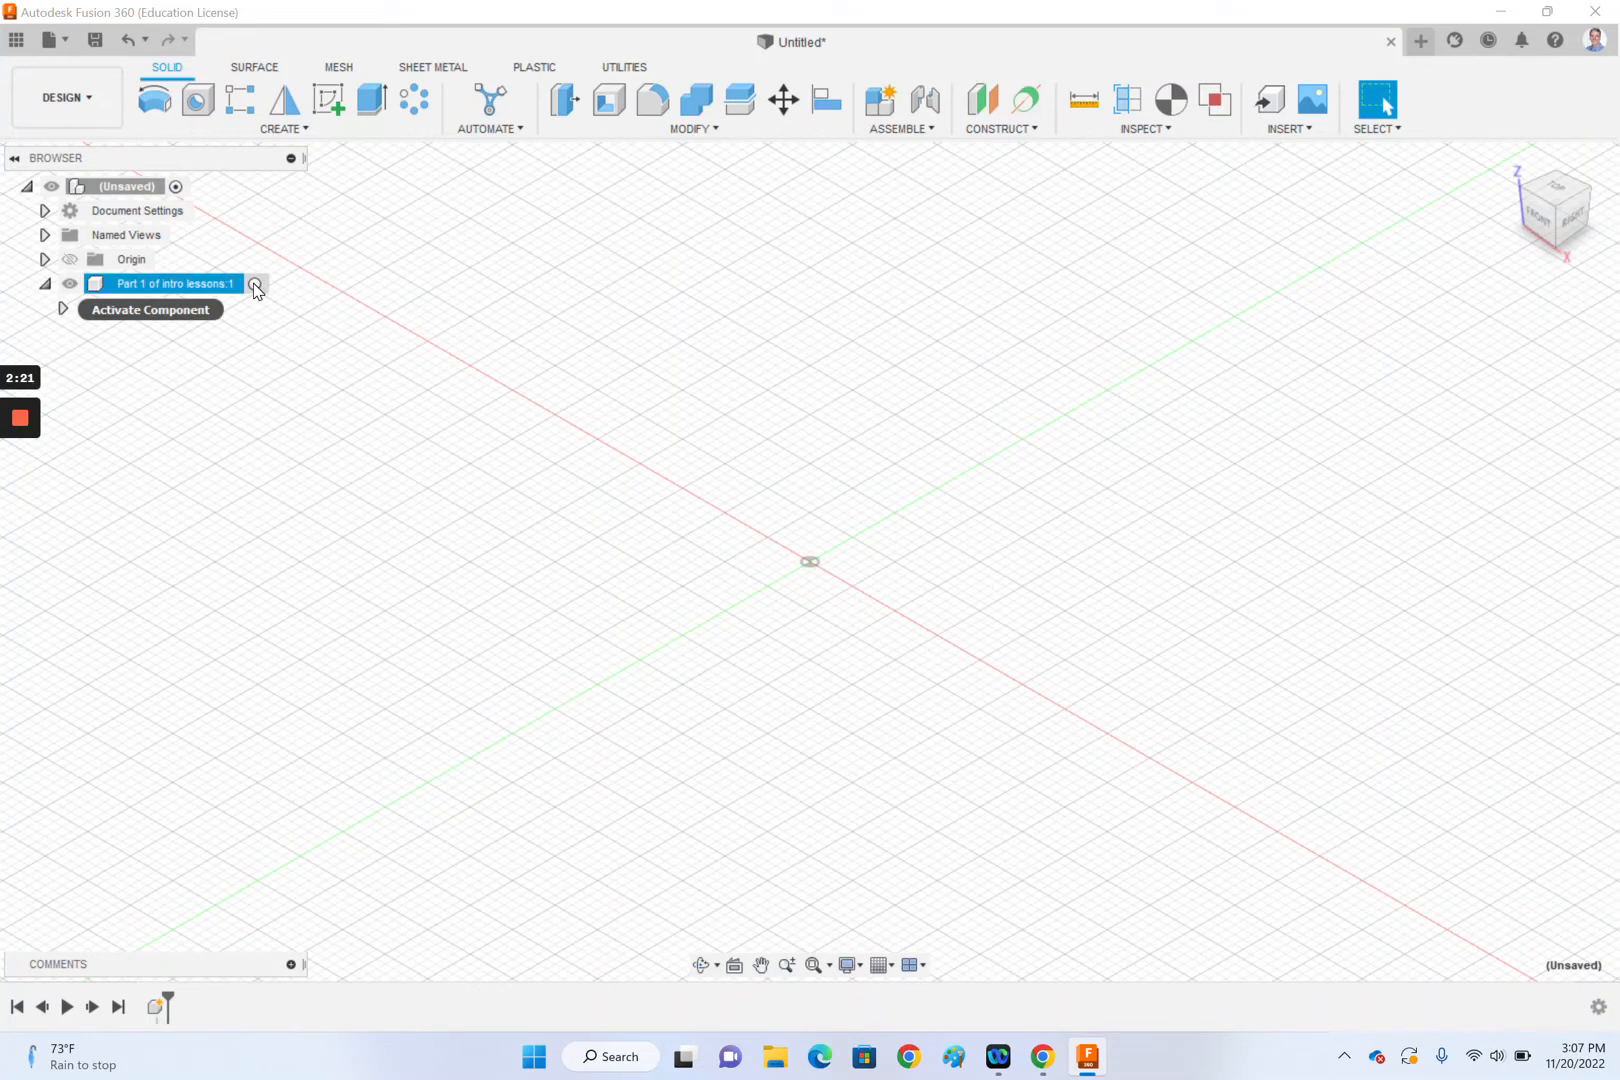
{"action": "left_click", "coordinate": [256, 286]}
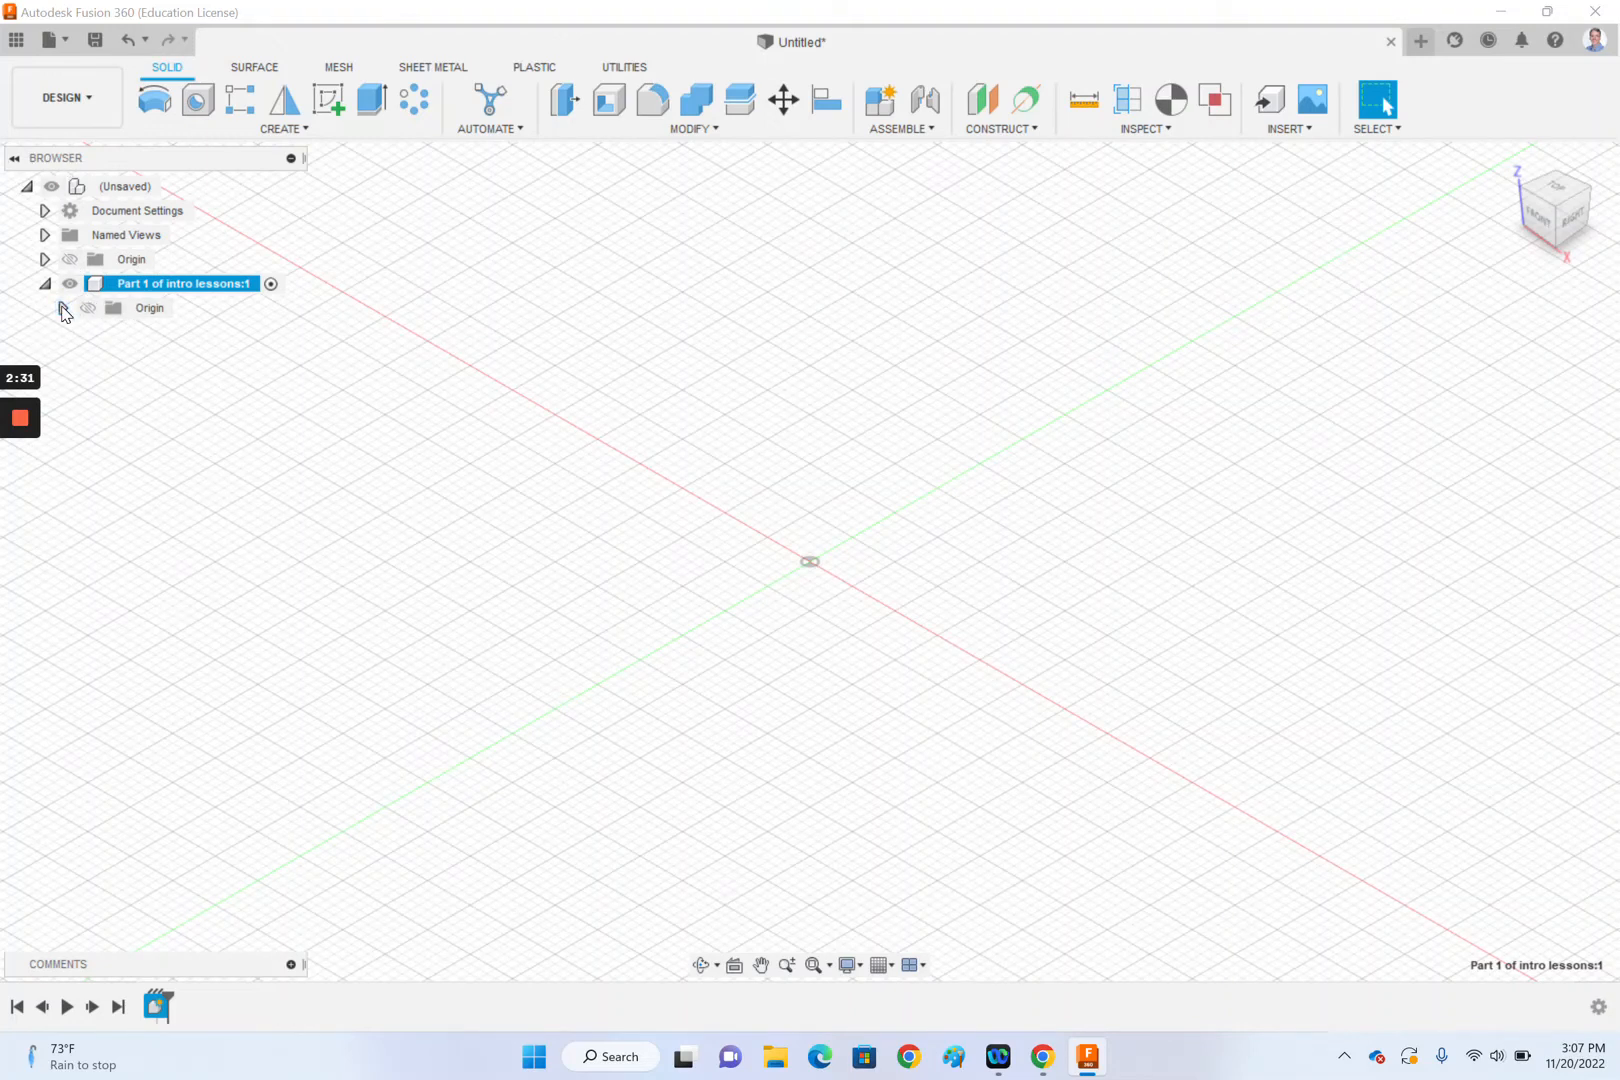
{"action": "left_click", "coordinate": [62, 309]}
{"action": "left_click", "coordinate": [61, 308]}
Start a new sketch on the horizontal XY plane of the active component.
{"action": "left_click", "coordinate": [327, 104]}
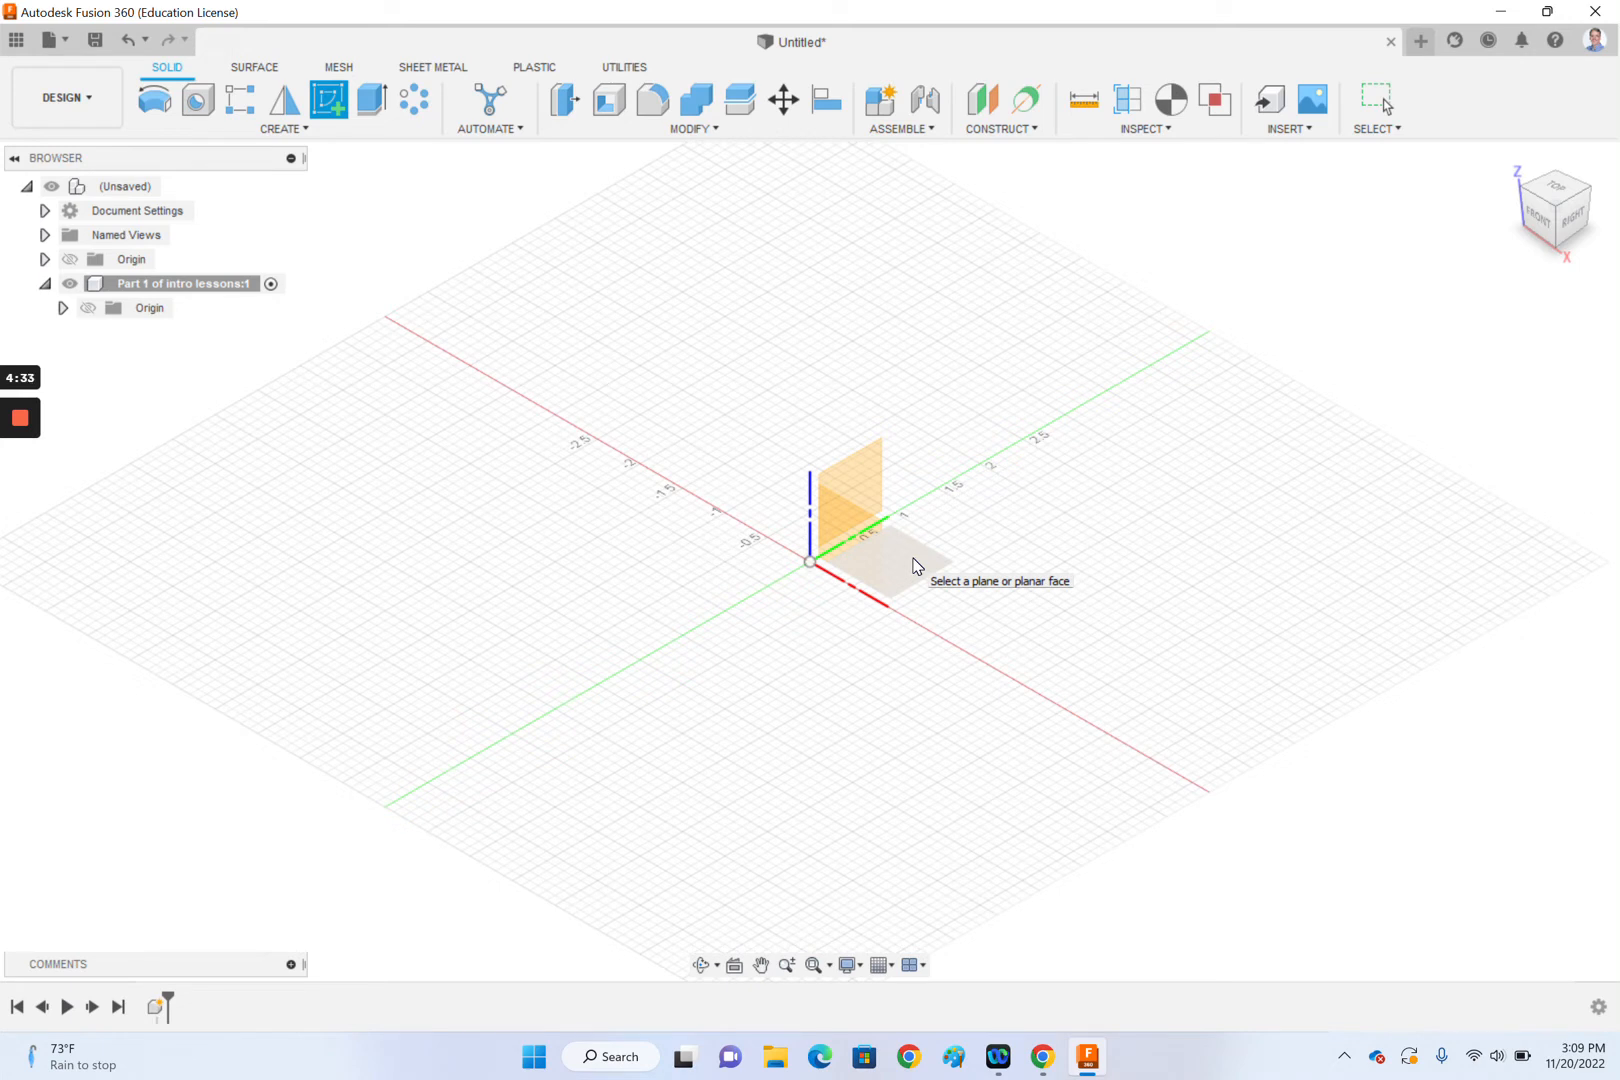
{"action": "left_click", "coordinate": [913, 566]}
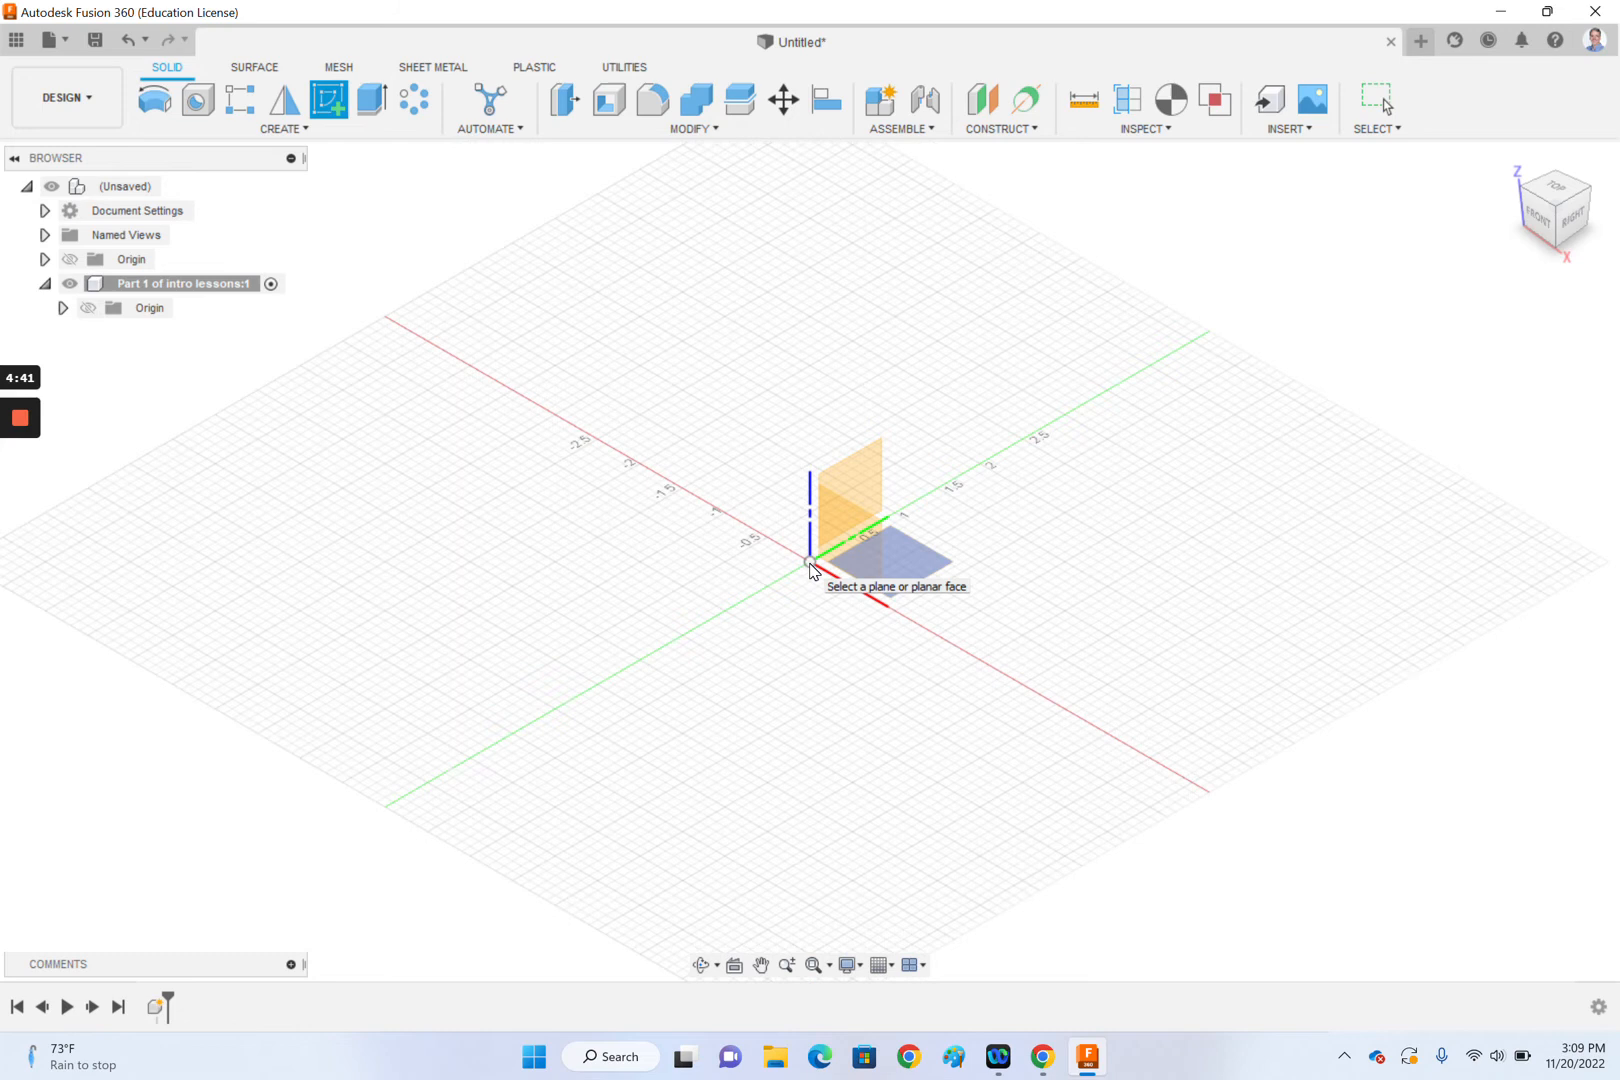
{"action": "left_click", "coordinate": [921, 565]}
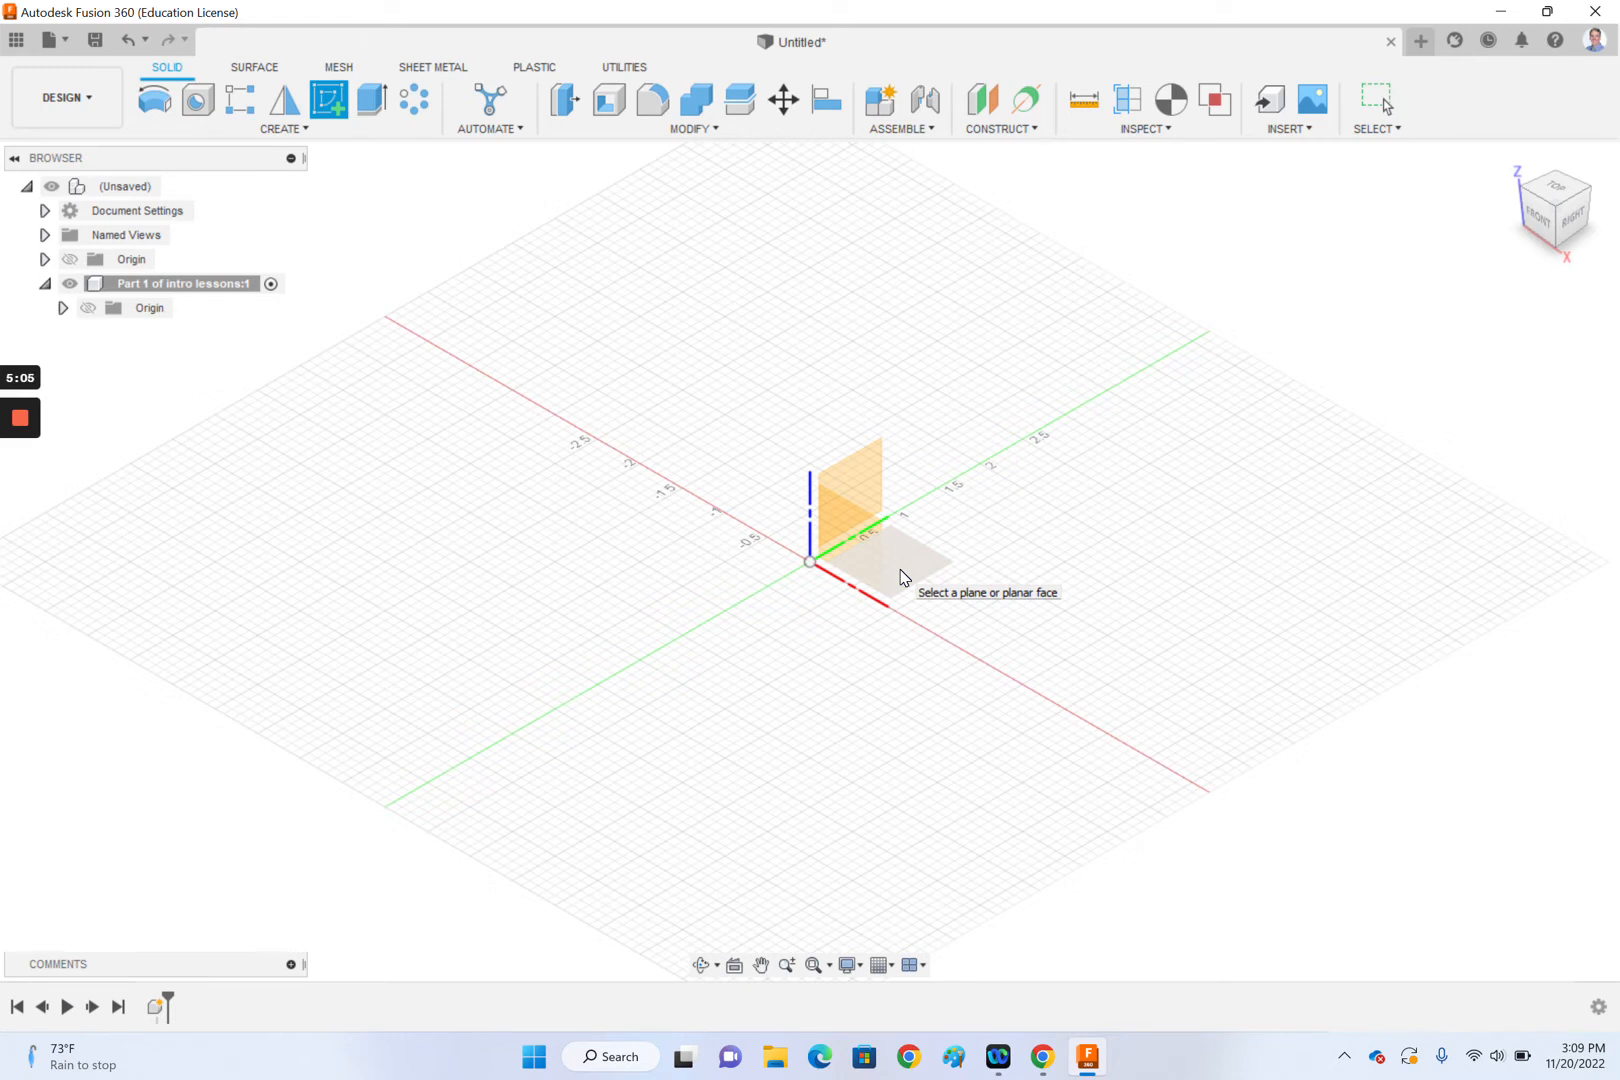
{"action": "left_click", "coordinate": [900, 571]}
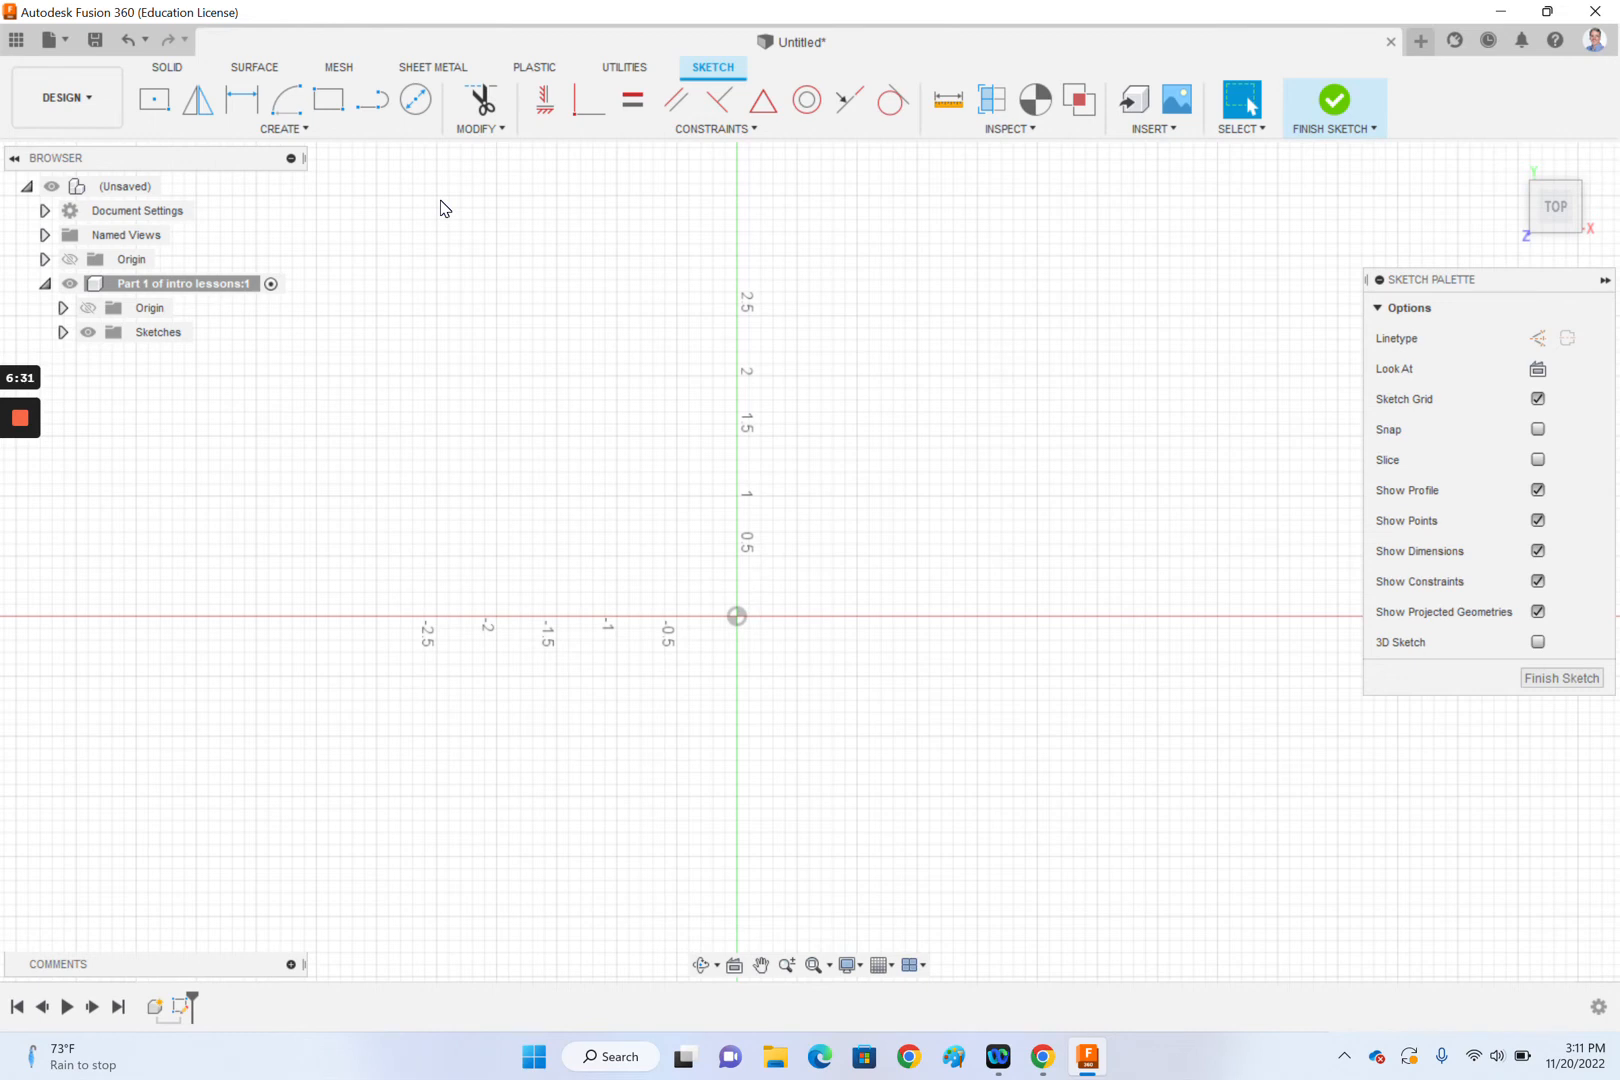
Remove the Center Diameter Circle shortcut from the sketch tools and pin it back.
{"action": "left_click", "coordinate": [408, 113]}
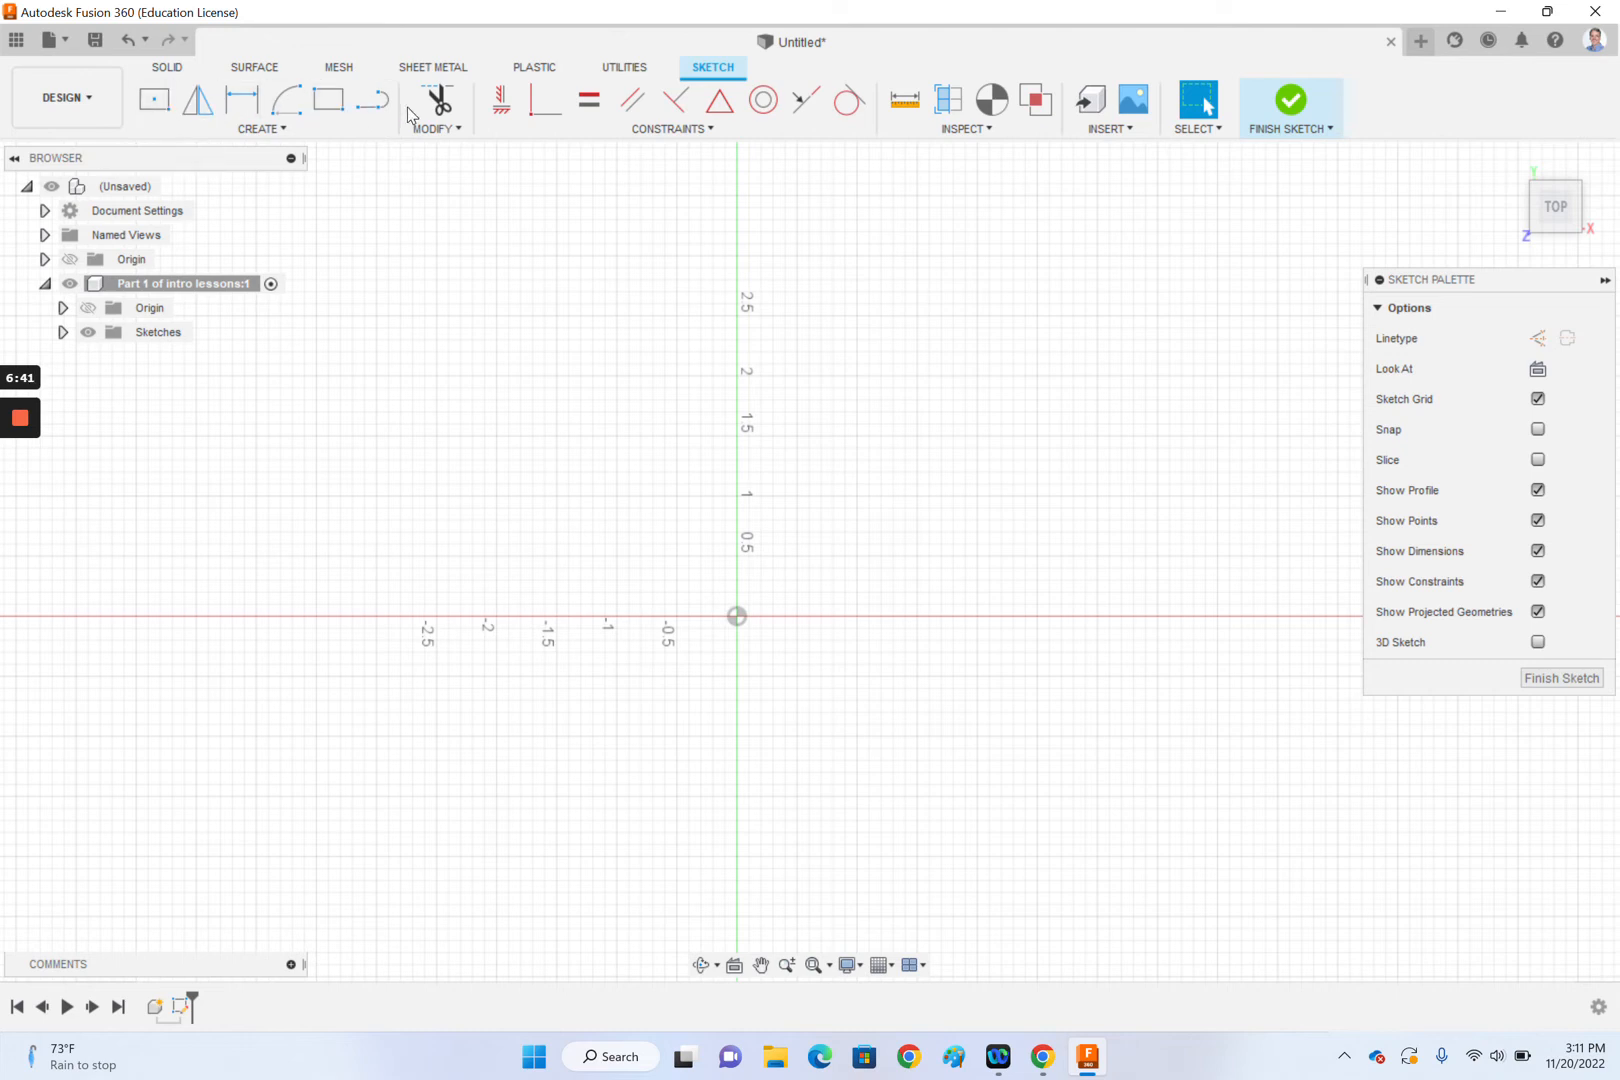
{"action": "left_click", "coordinate": [287, 137]}
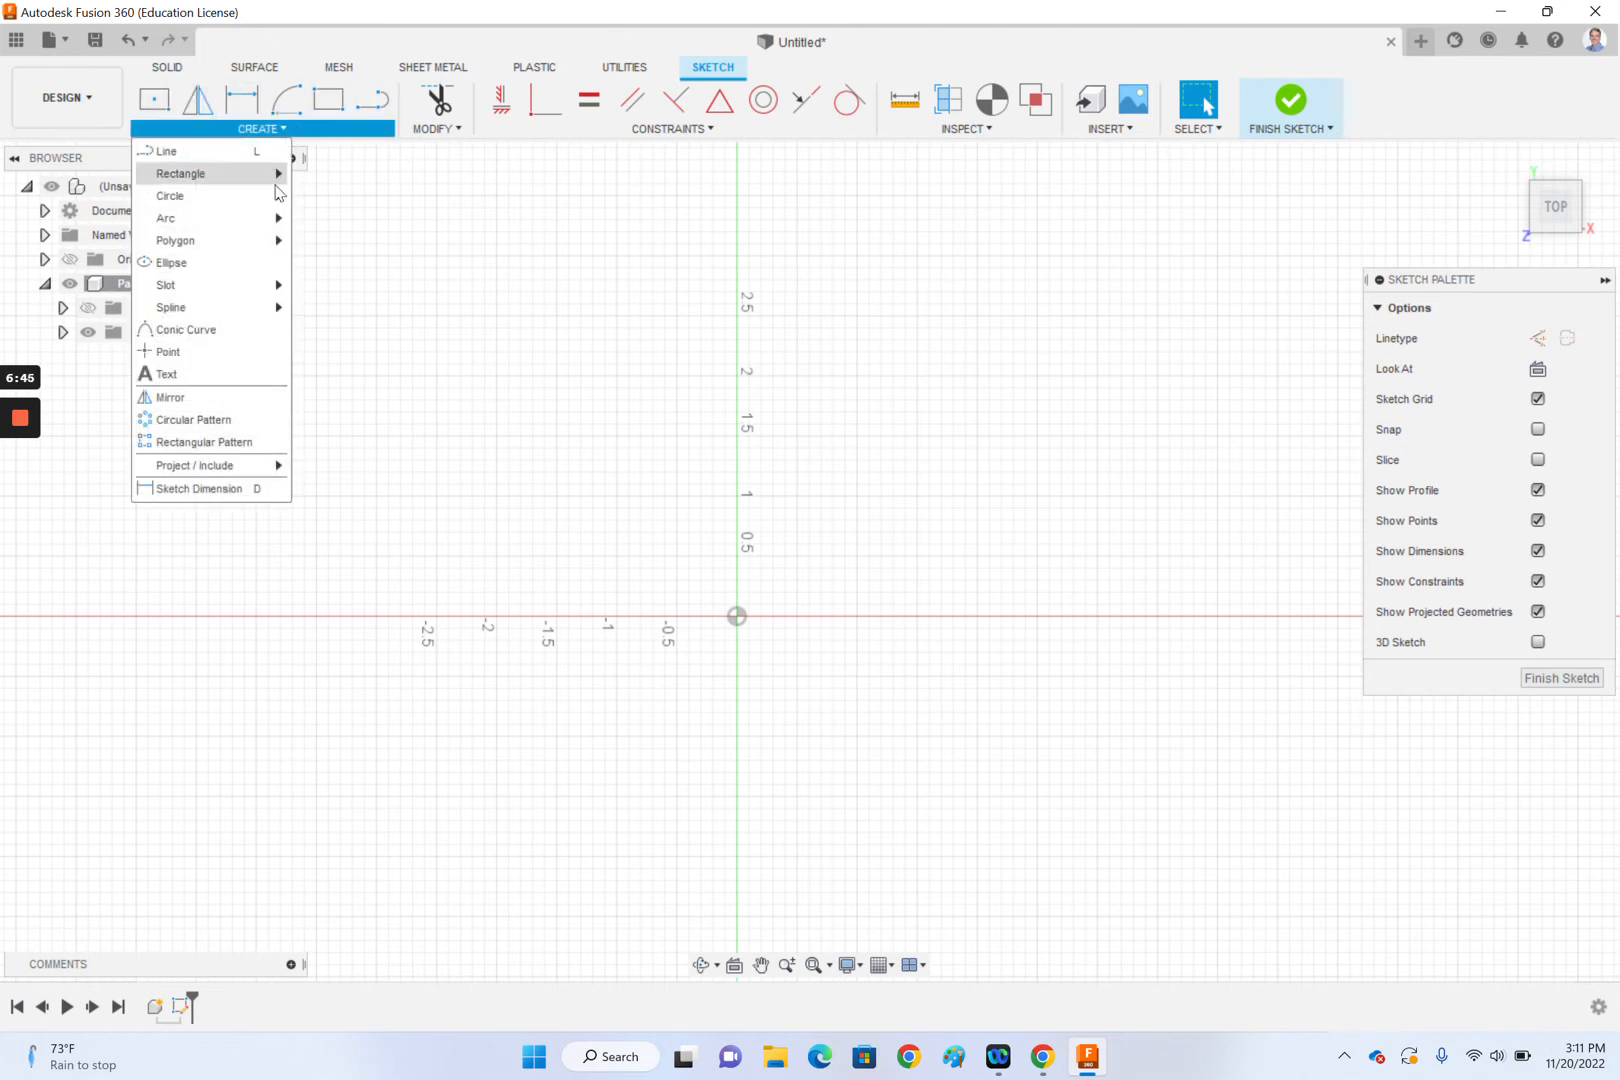
{"action": "mouse_move", "coordinate": [268, 196]}
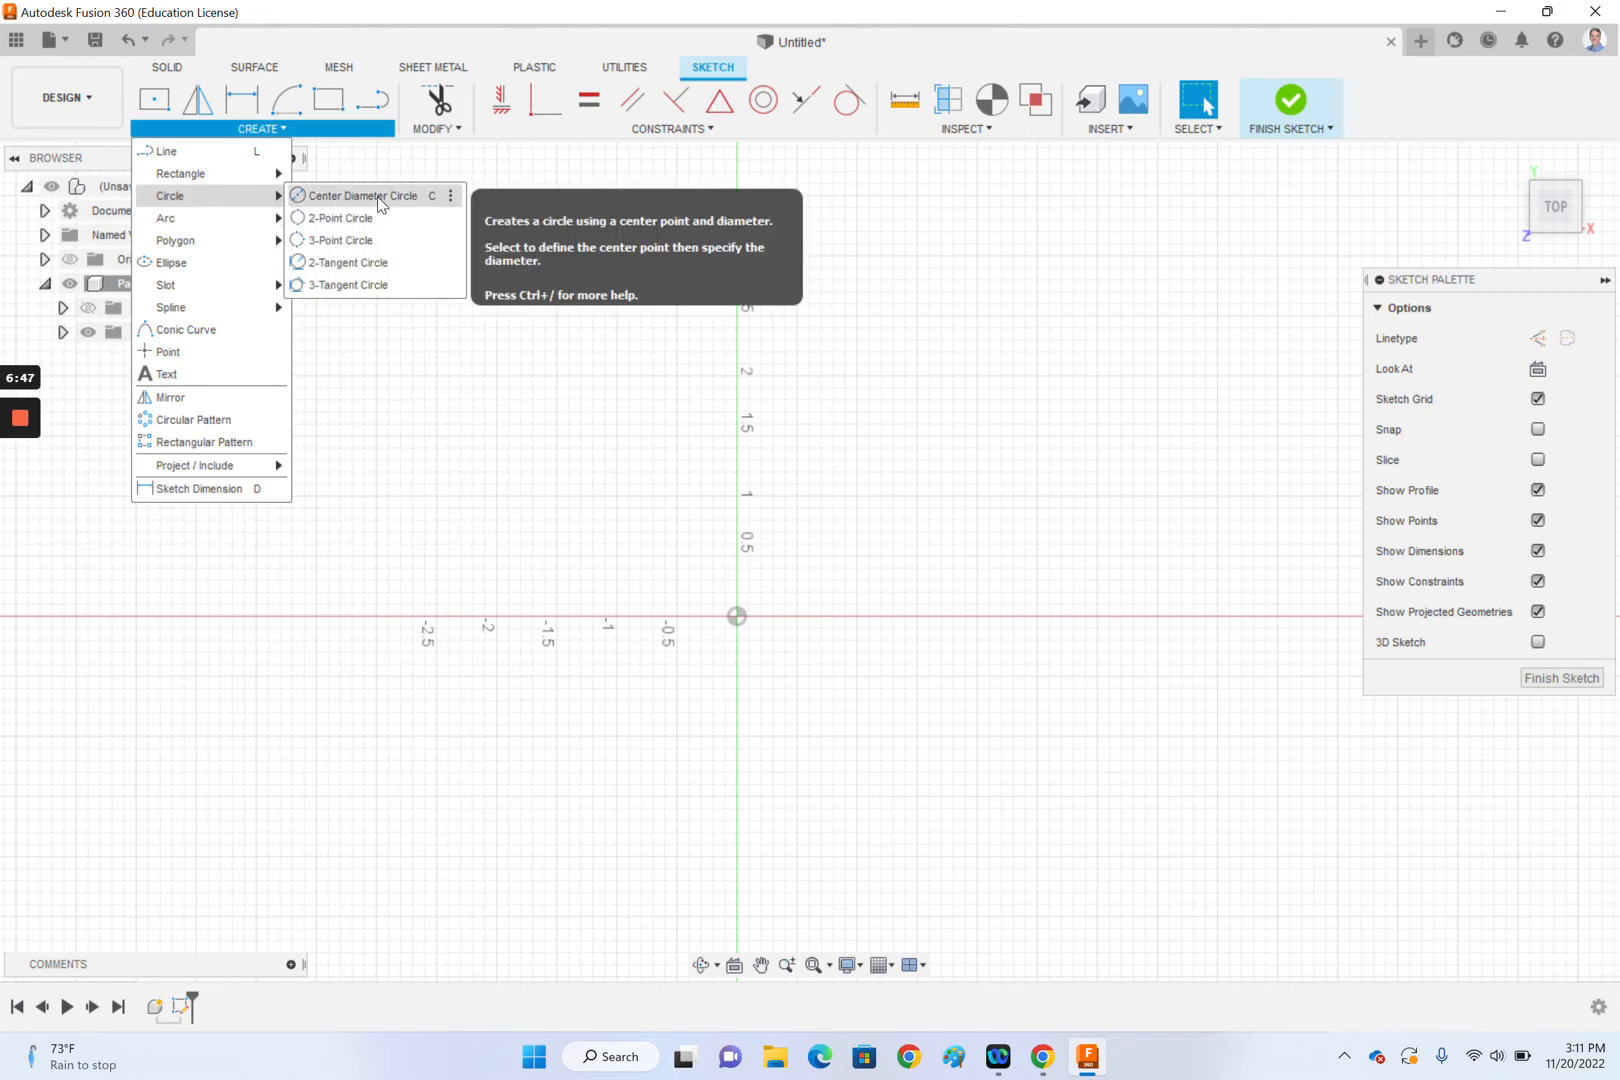
{"action": "left_click", "coordinate": [451, 199]}
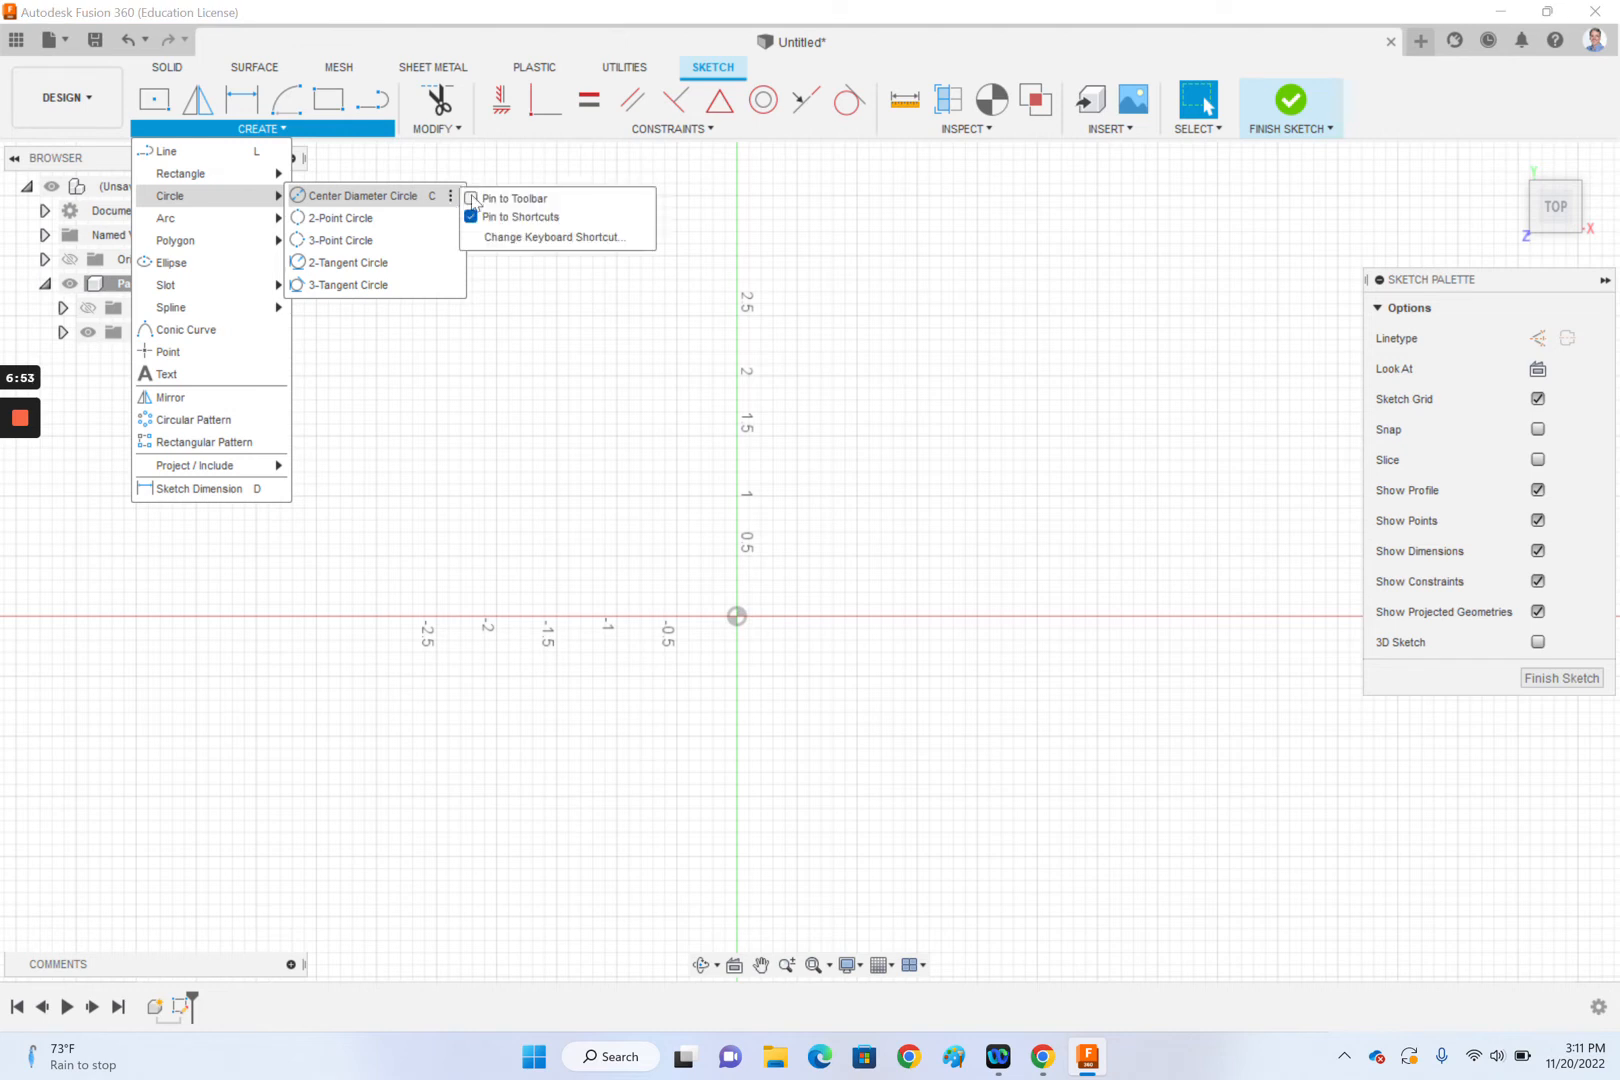
{"action": "left_click", "coordinate": [472, 199]}
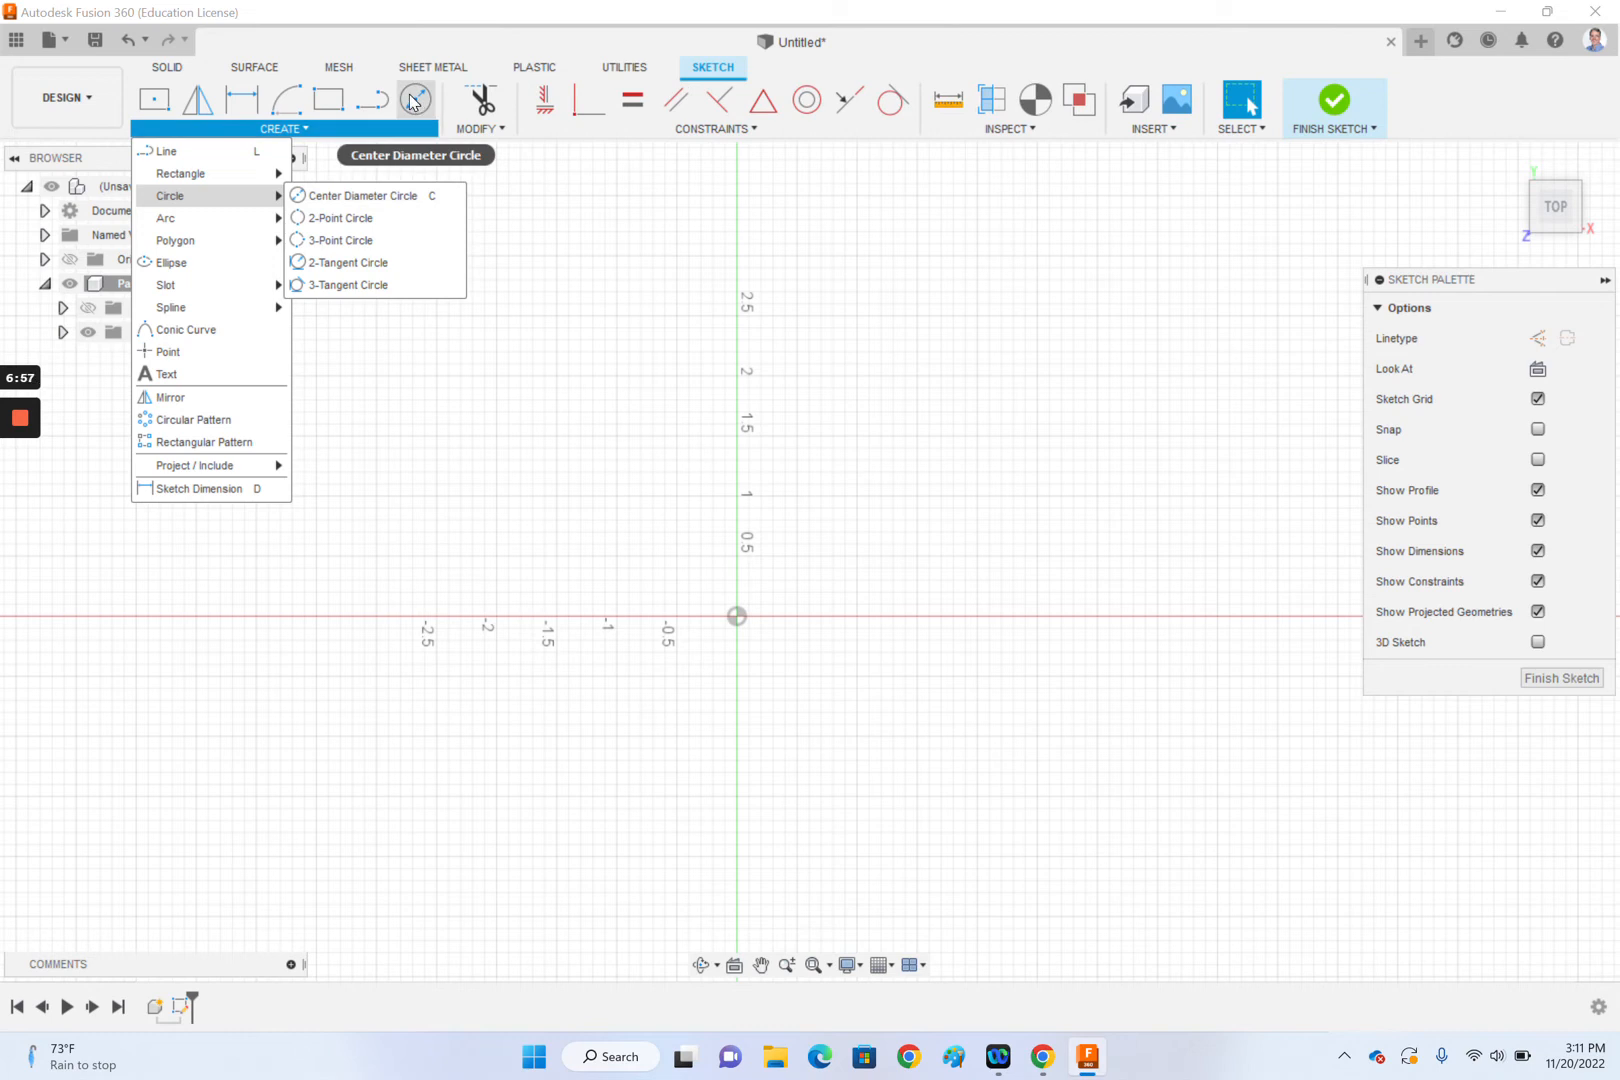
{"action": "left_click", "coordinate": [481, 100]}
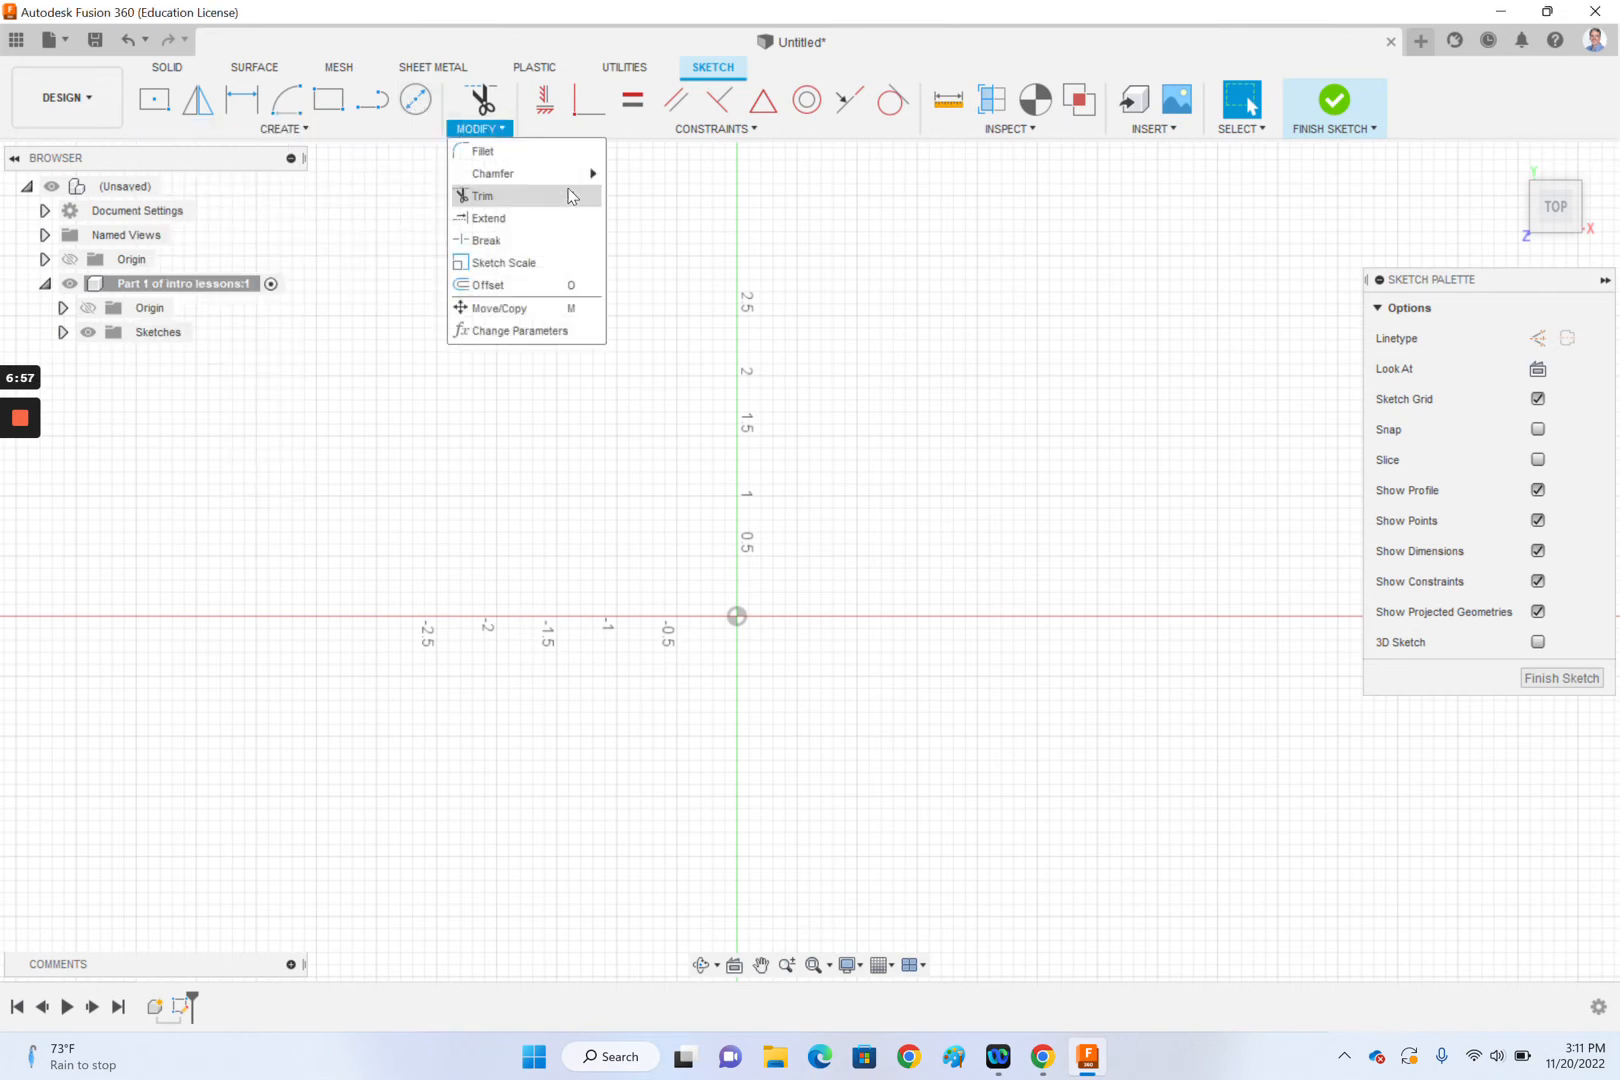
Sketch a center diameter circle about 2.1 in across, centered on the origin.
{"action": "left_click", "coordinate": [420, 113]}
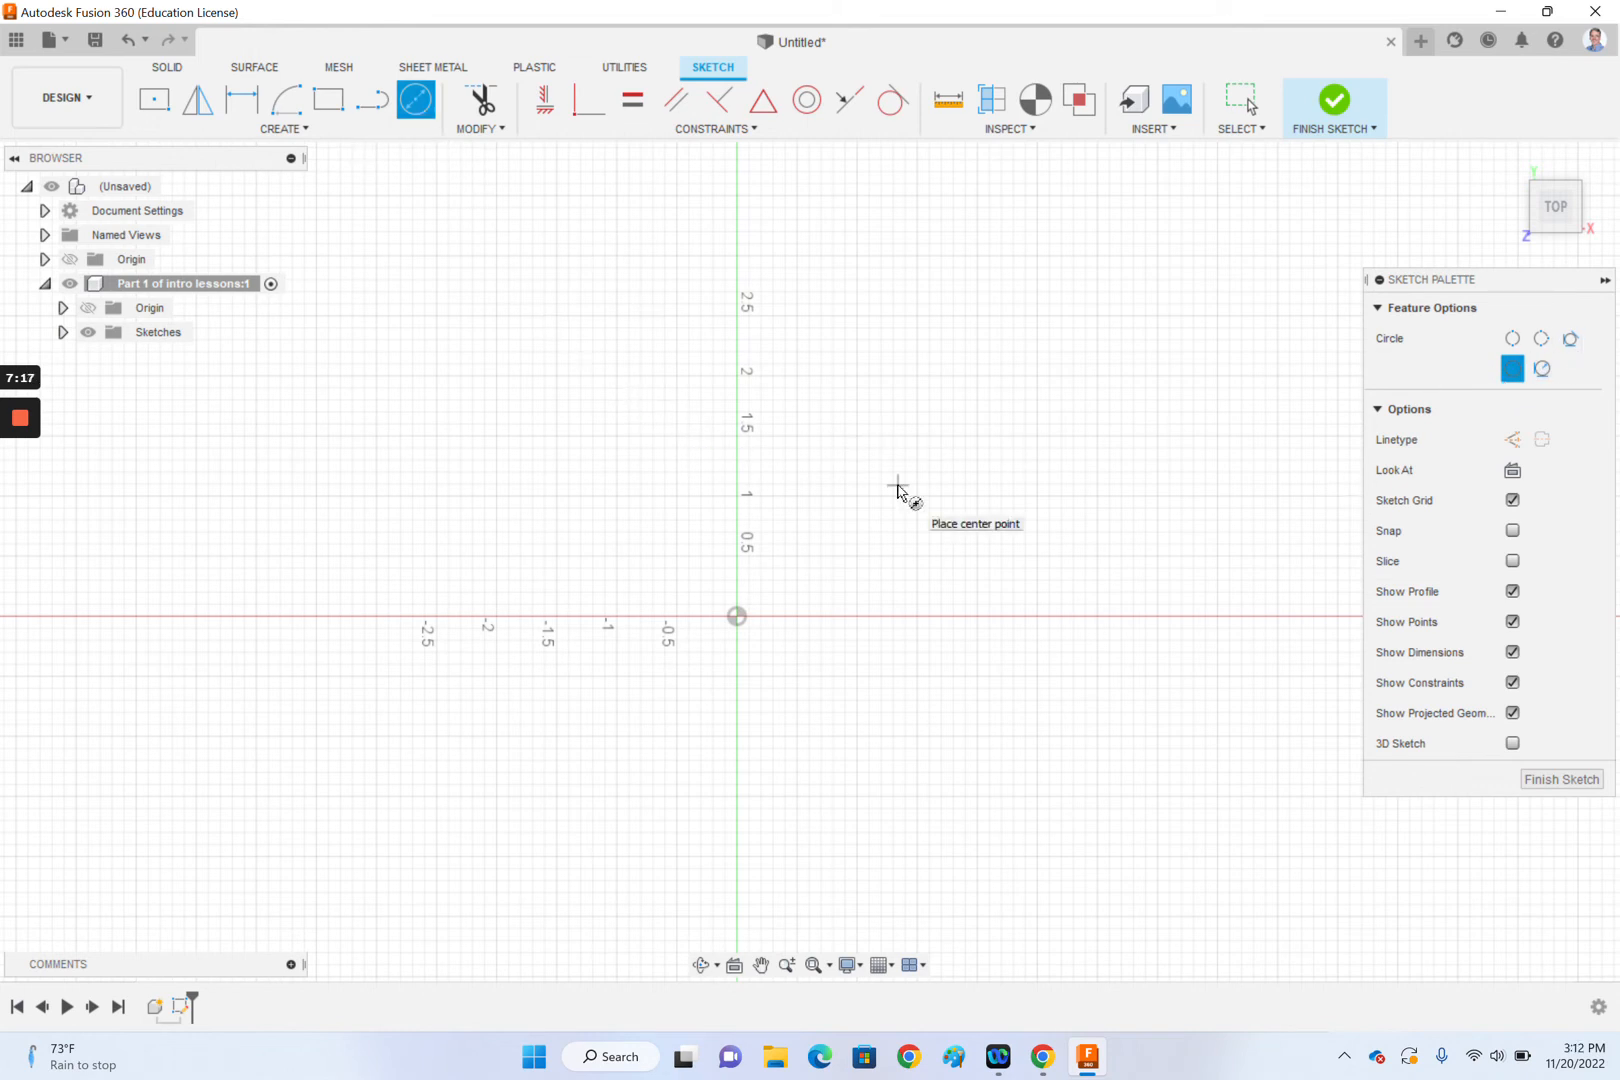
{"action": "left_click", "coordinate": [737, 616]}
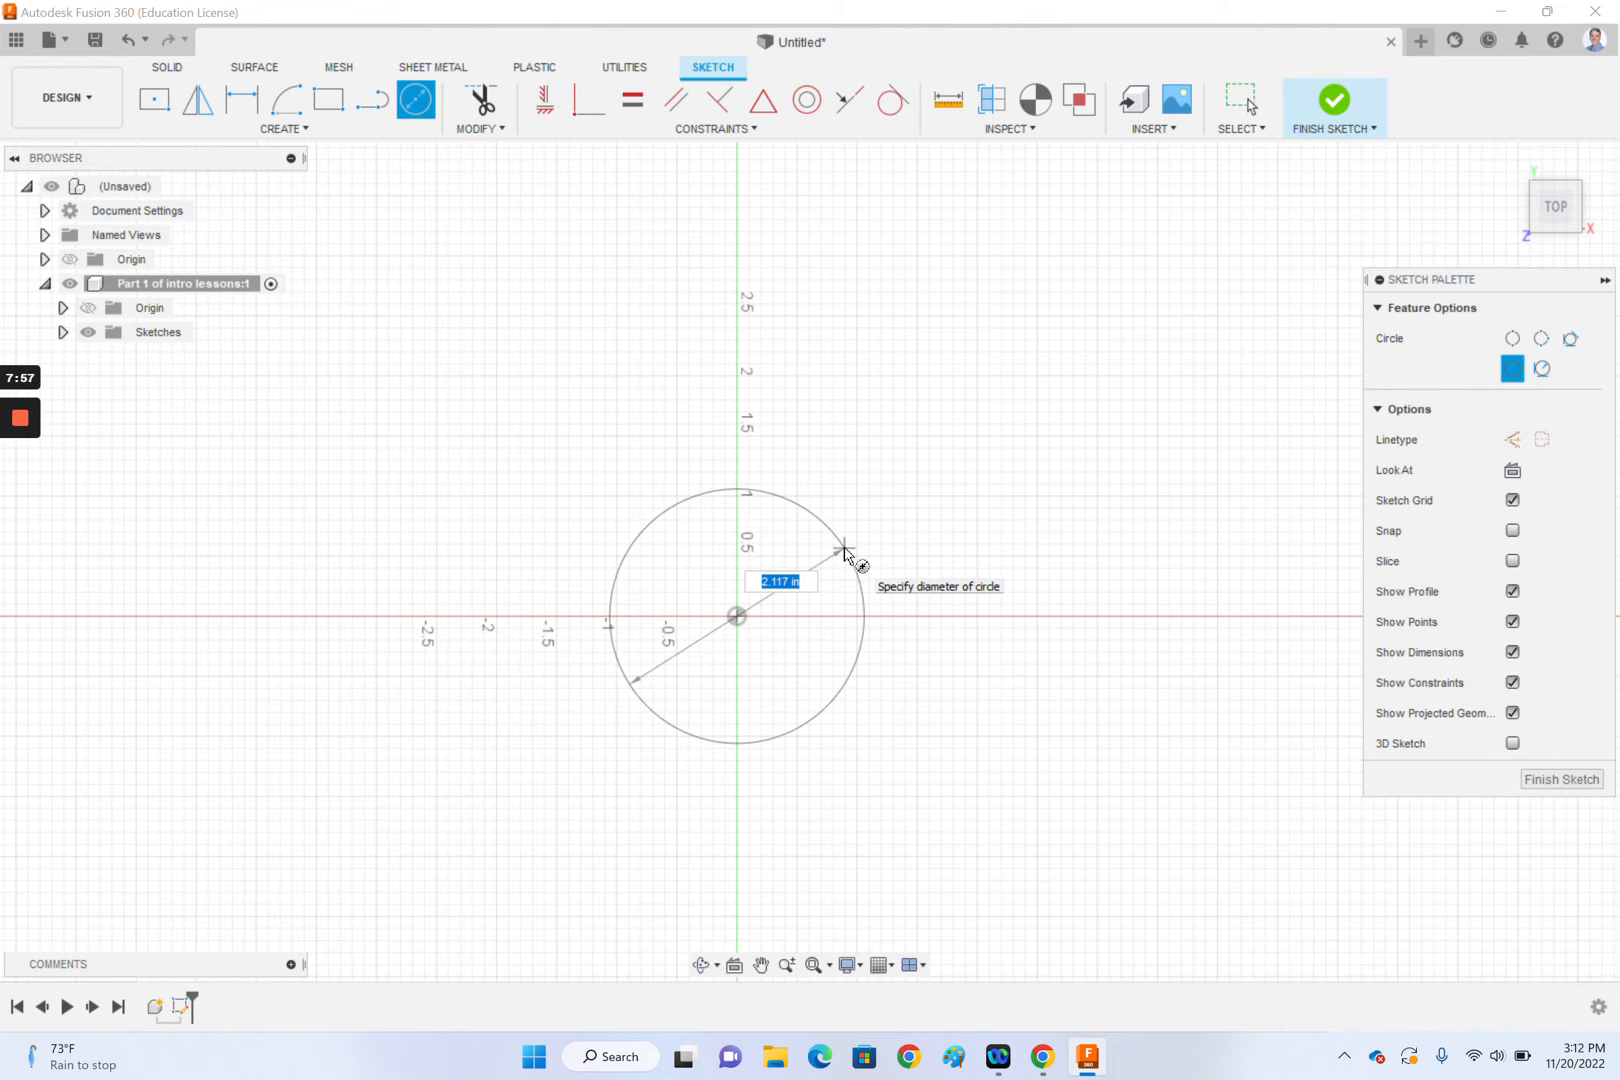
{"action": "left_click", "coordinate": [845, 553]}
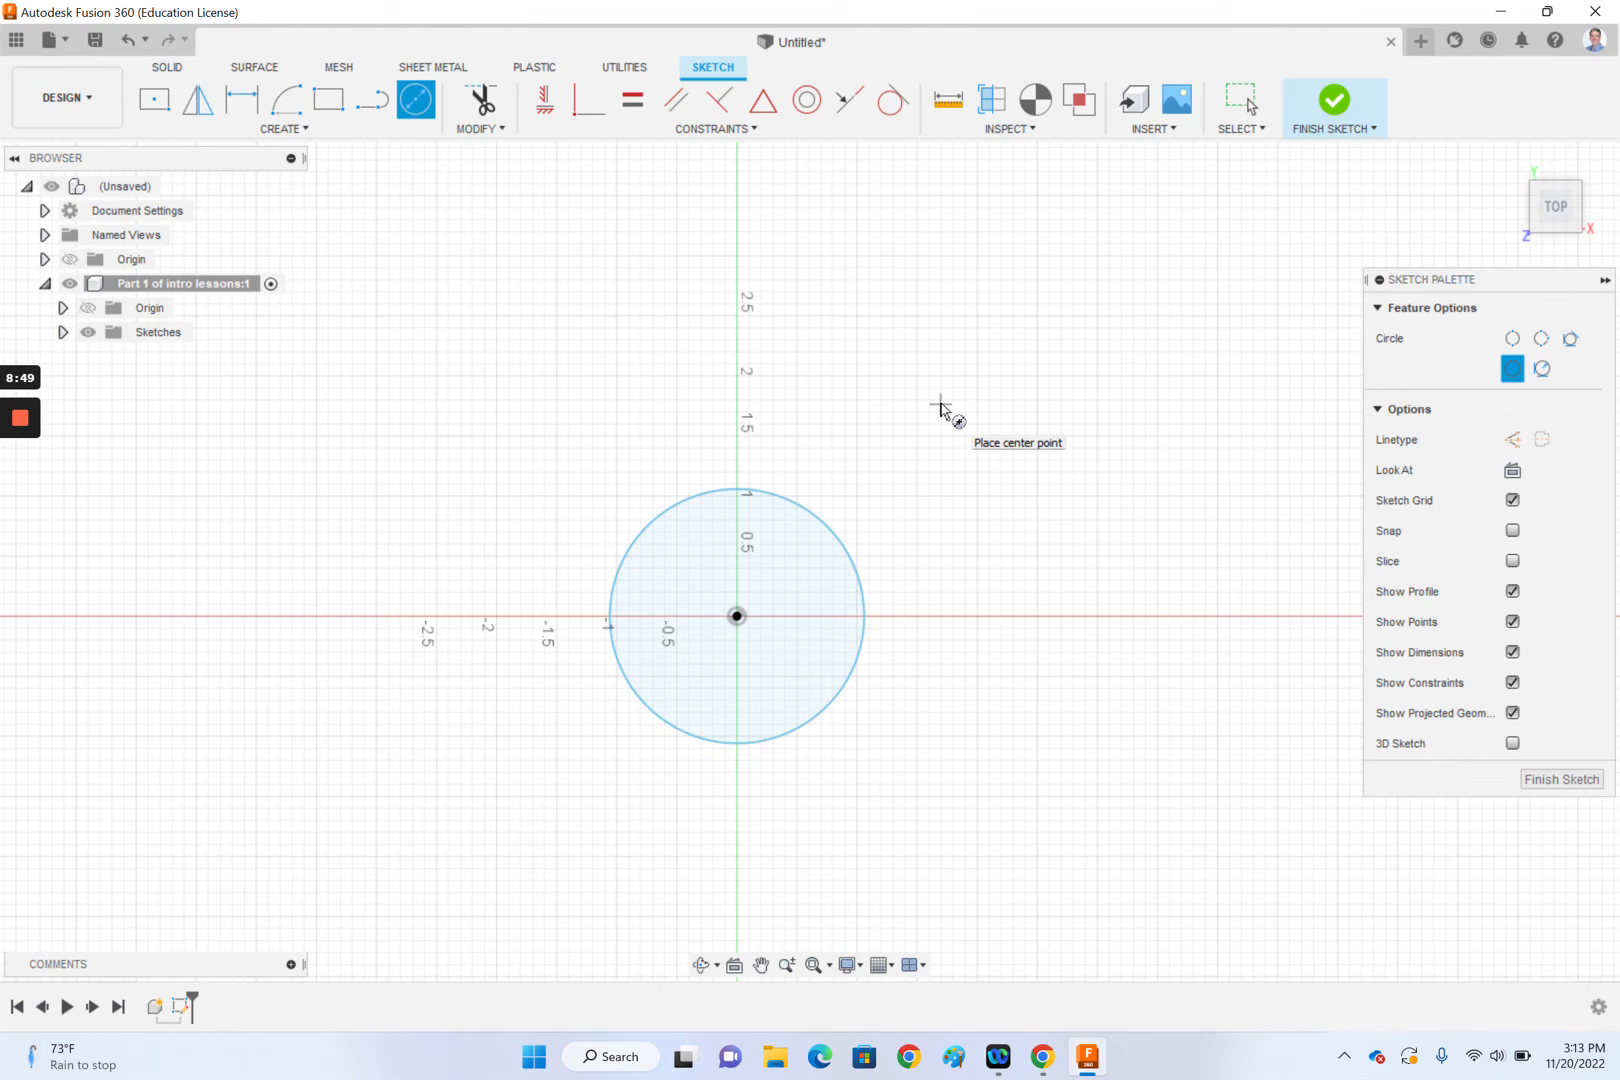
{"action": "key", "text": "Escape"}
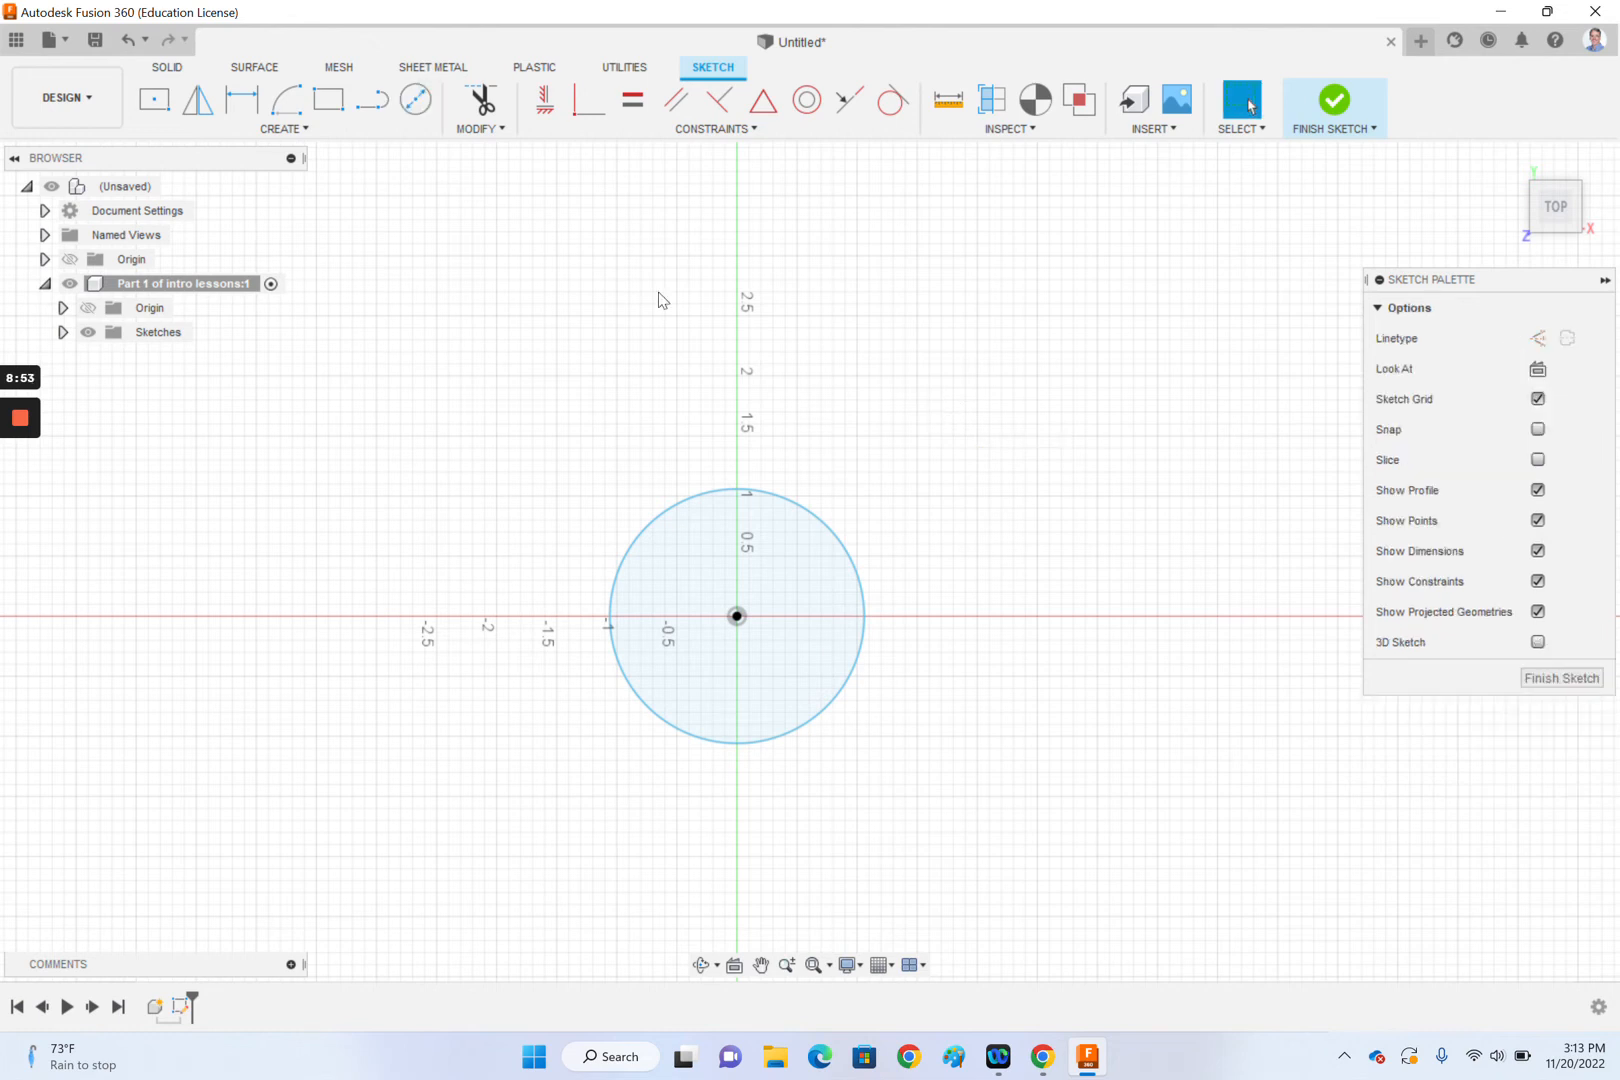
Resize the circle freehand to about 3.5 in diameter and shrink it to about 2.4 in.
{"action": "left_click", "coordinate": [814, 522]}
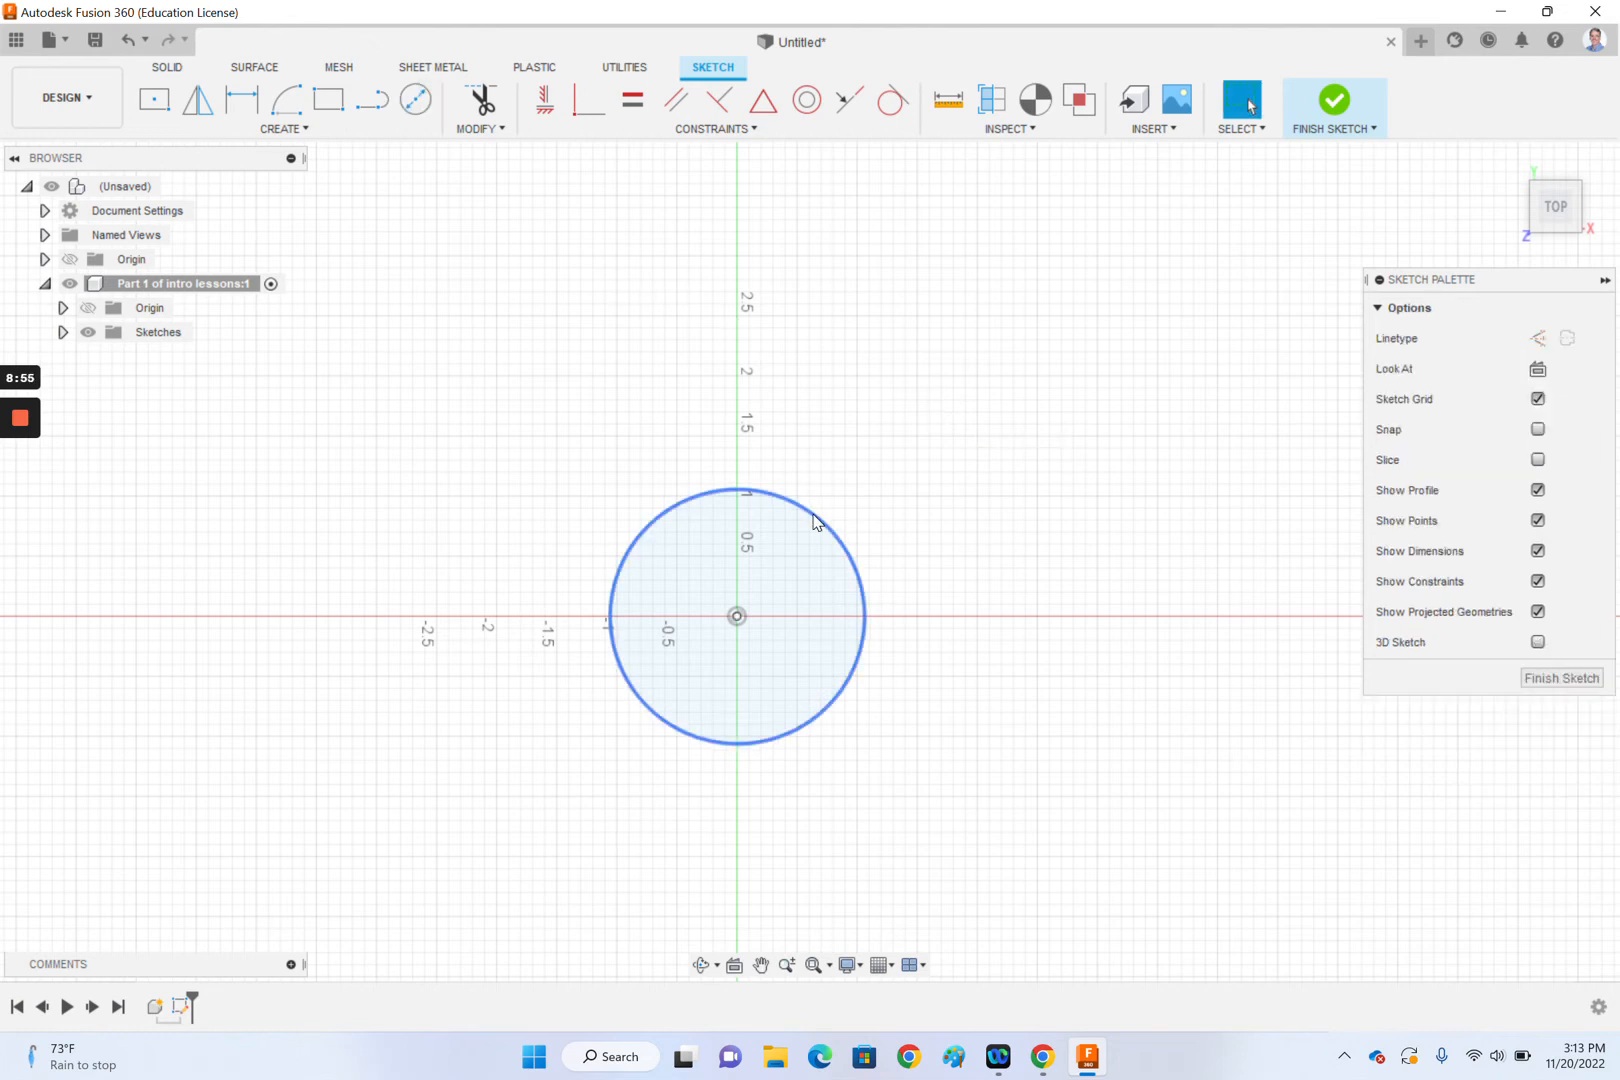
{"action": "left_click_drag", "start_coordinate": [828, 513], "coordinate": [922, 486]}
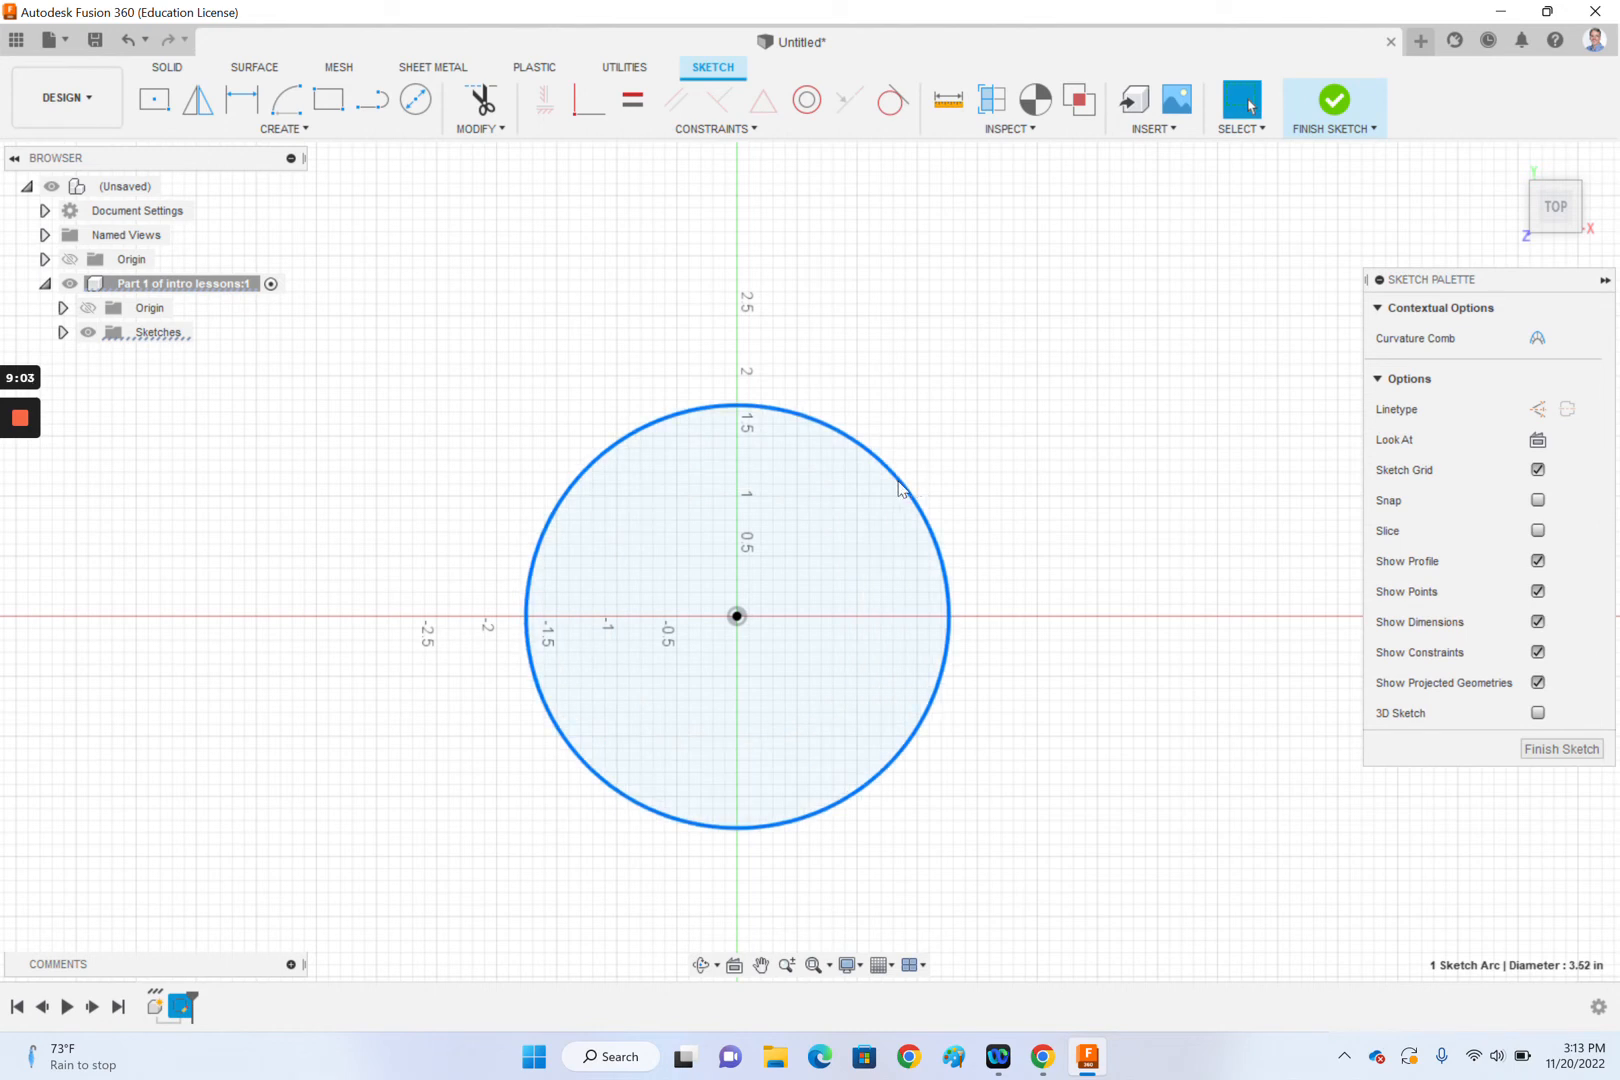
{"action": "left_click_drag", "start_coordinate": [899, 489], "coordinate": [861, 535]}
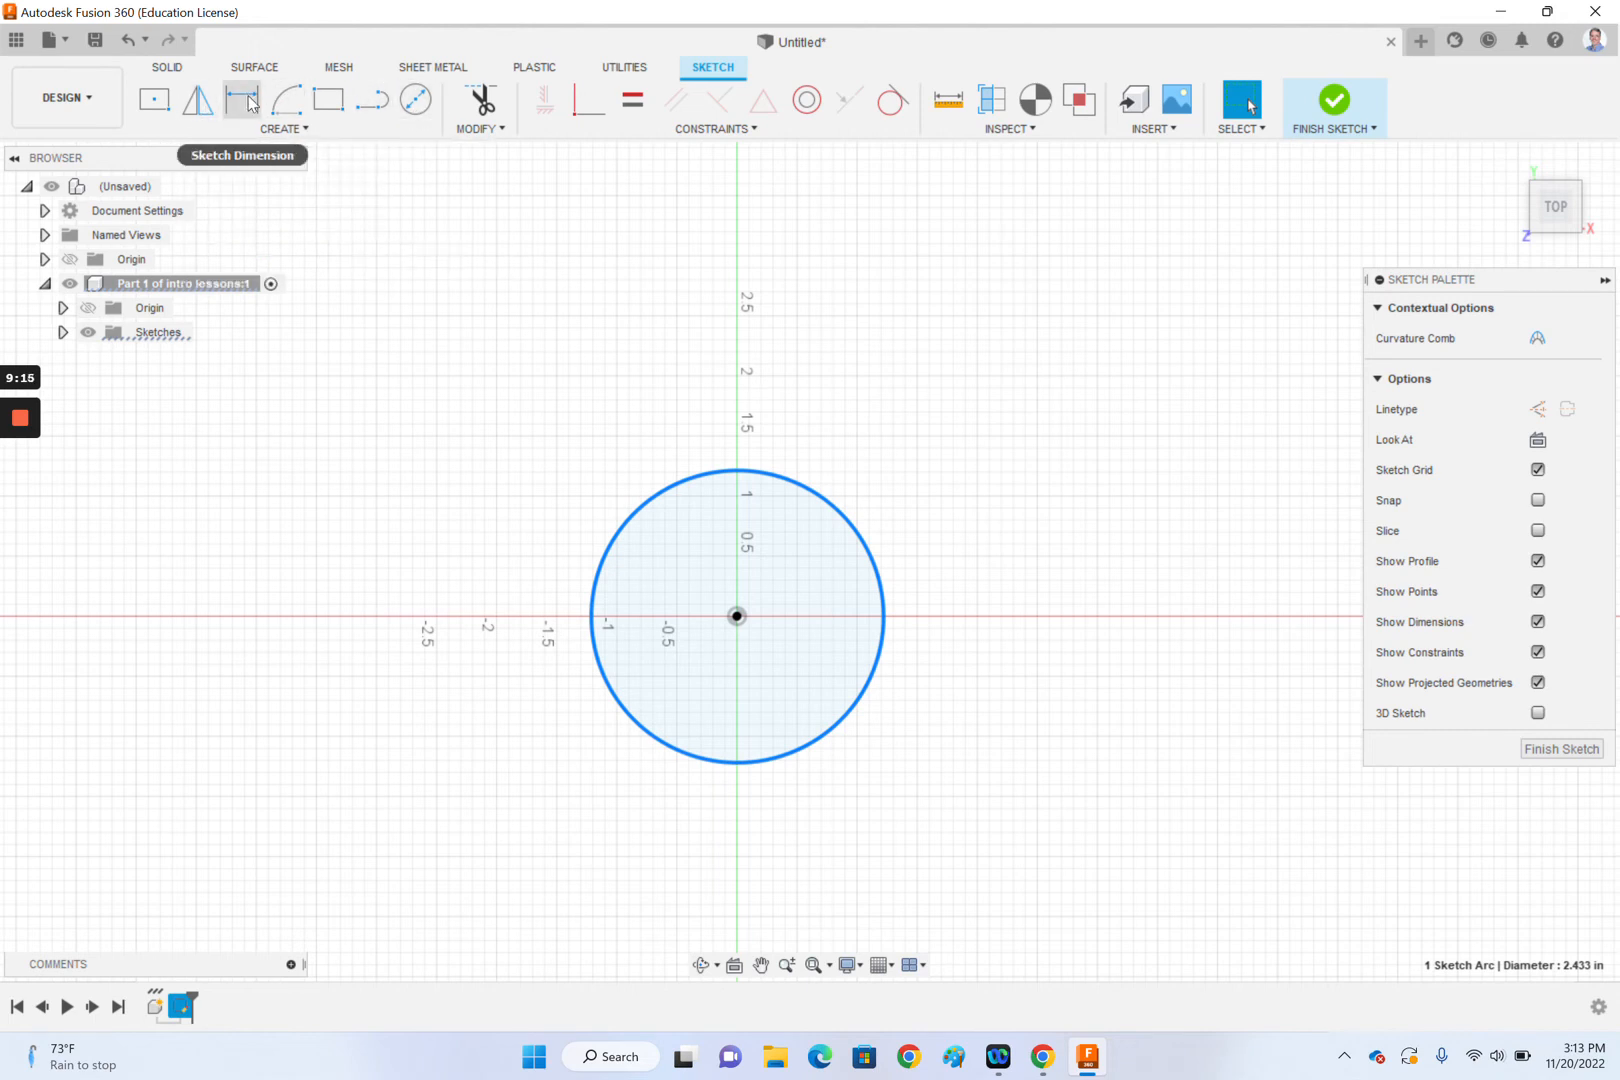
Dimension the circle's diameter and set it to 2 in.
{"action": "left_click", "coordinate": [299, 134]}
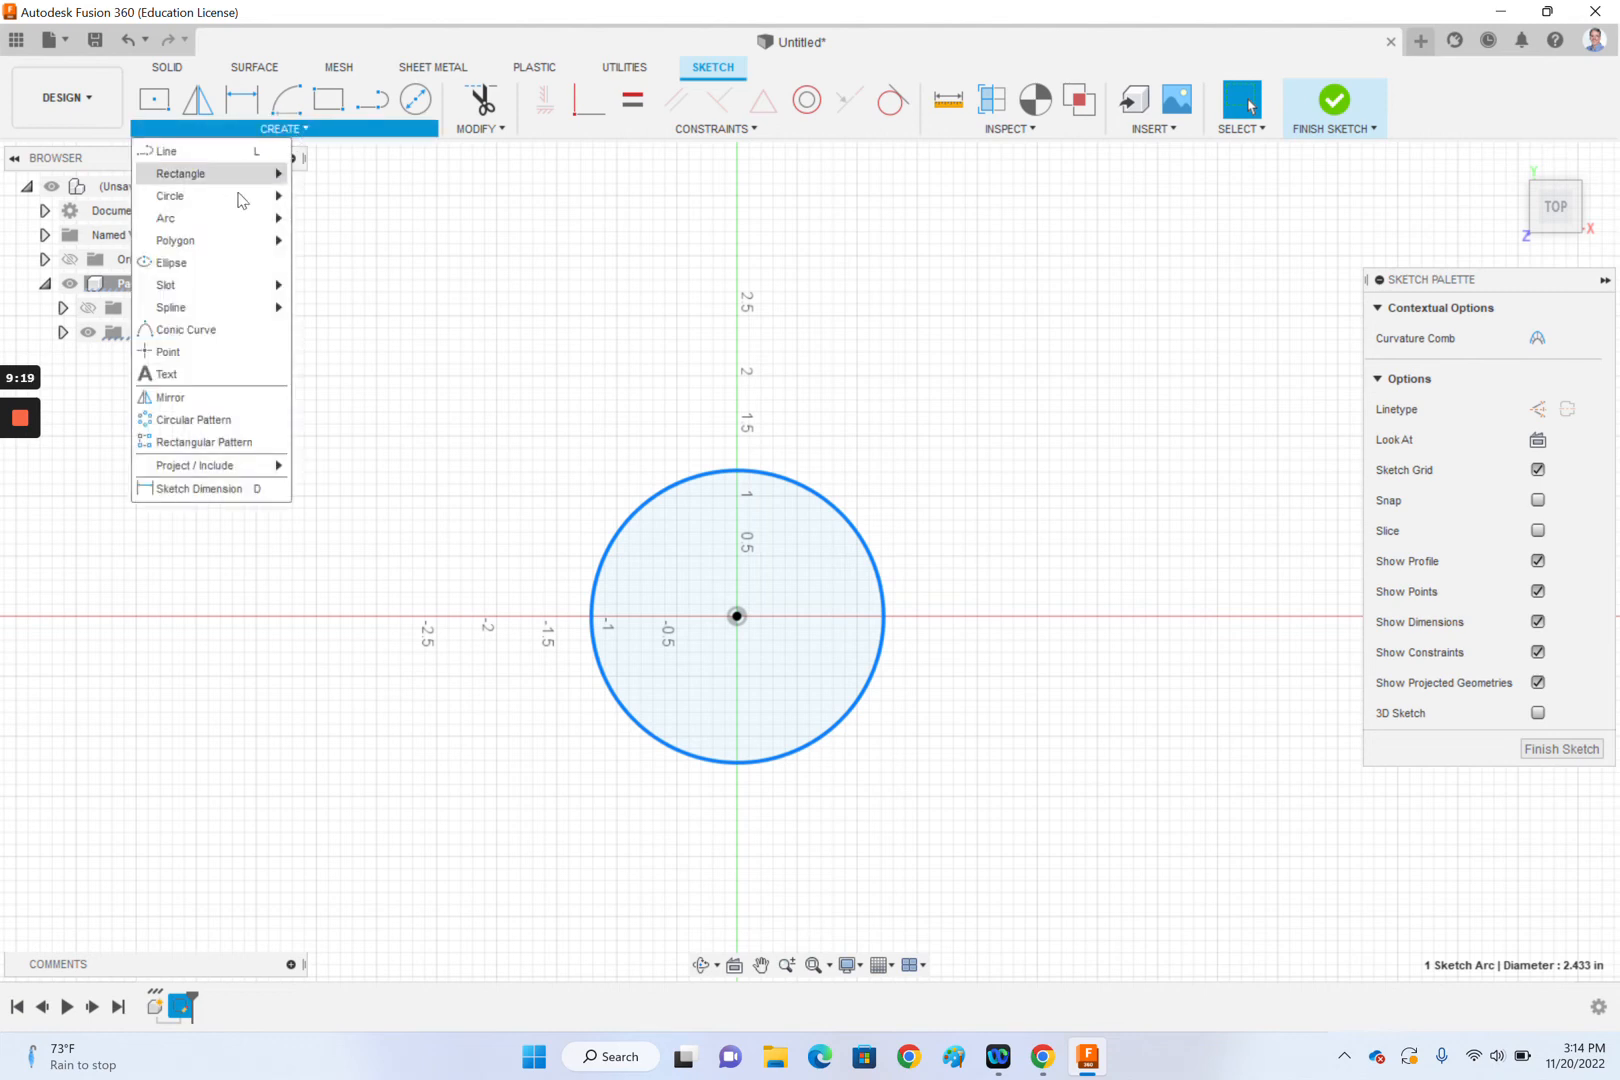
{"action": "left_click", "coordinate": [489, 304]}
{"action": "left_click", "coordinate": [489, 304]}
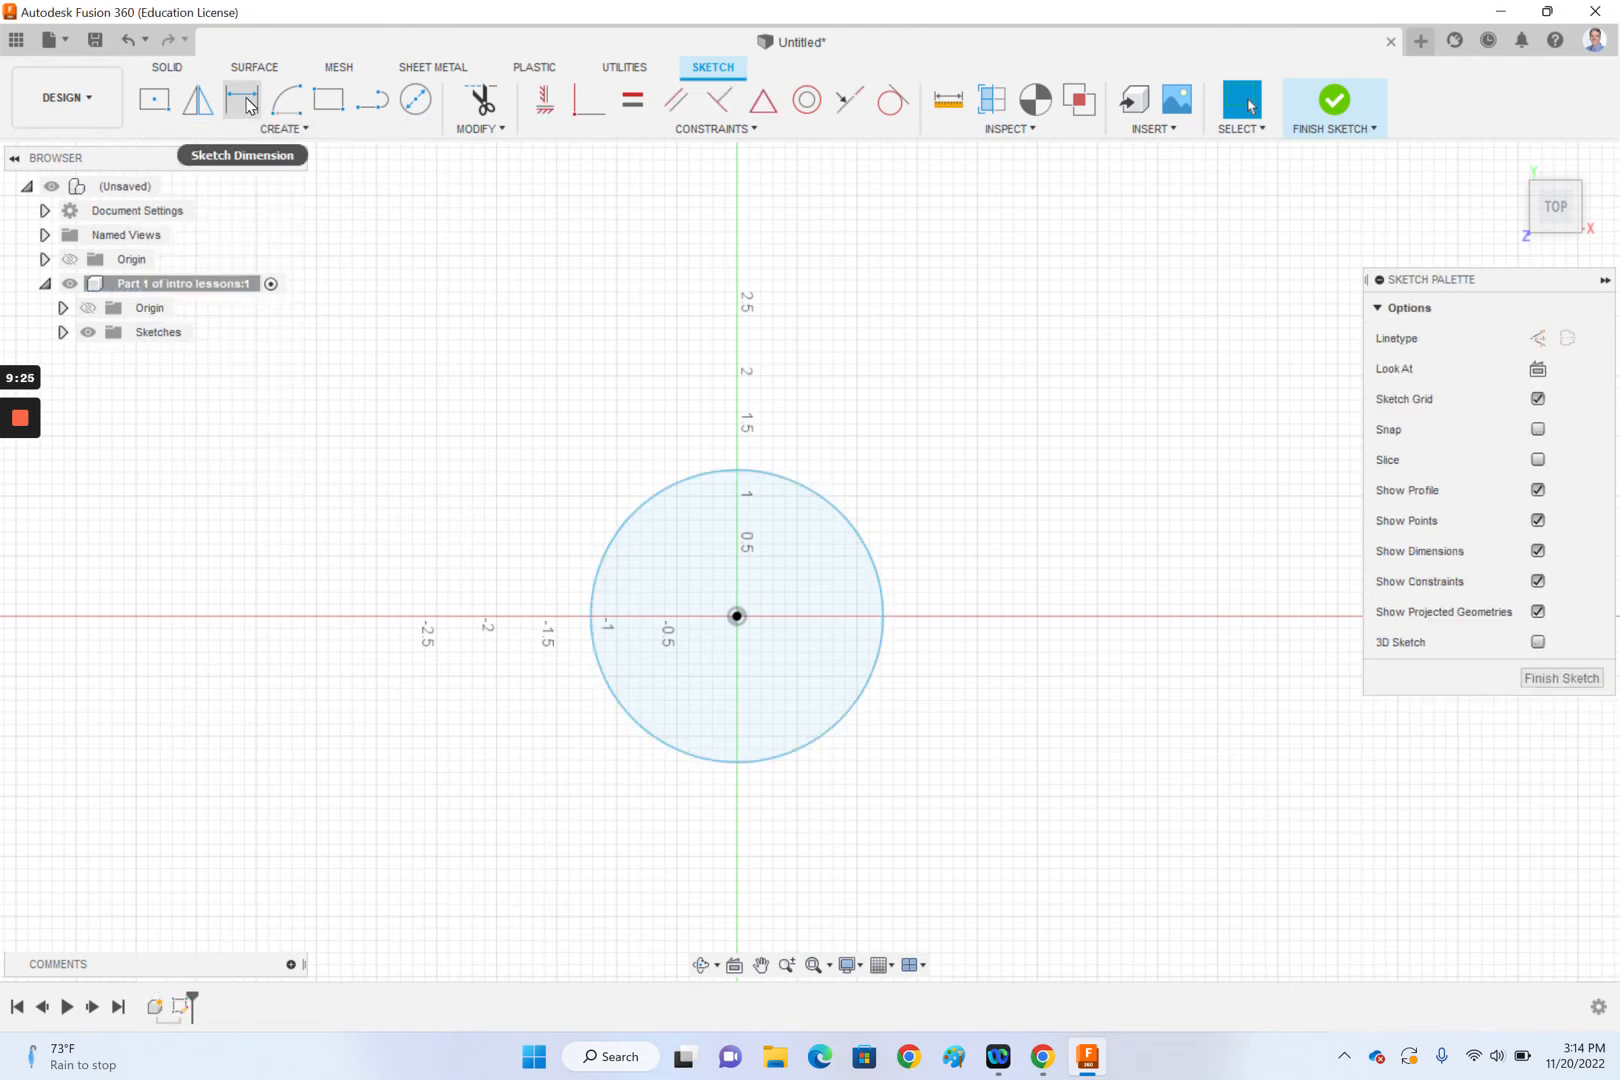
{"action": "left_click", "coordinate": [249, 105]}
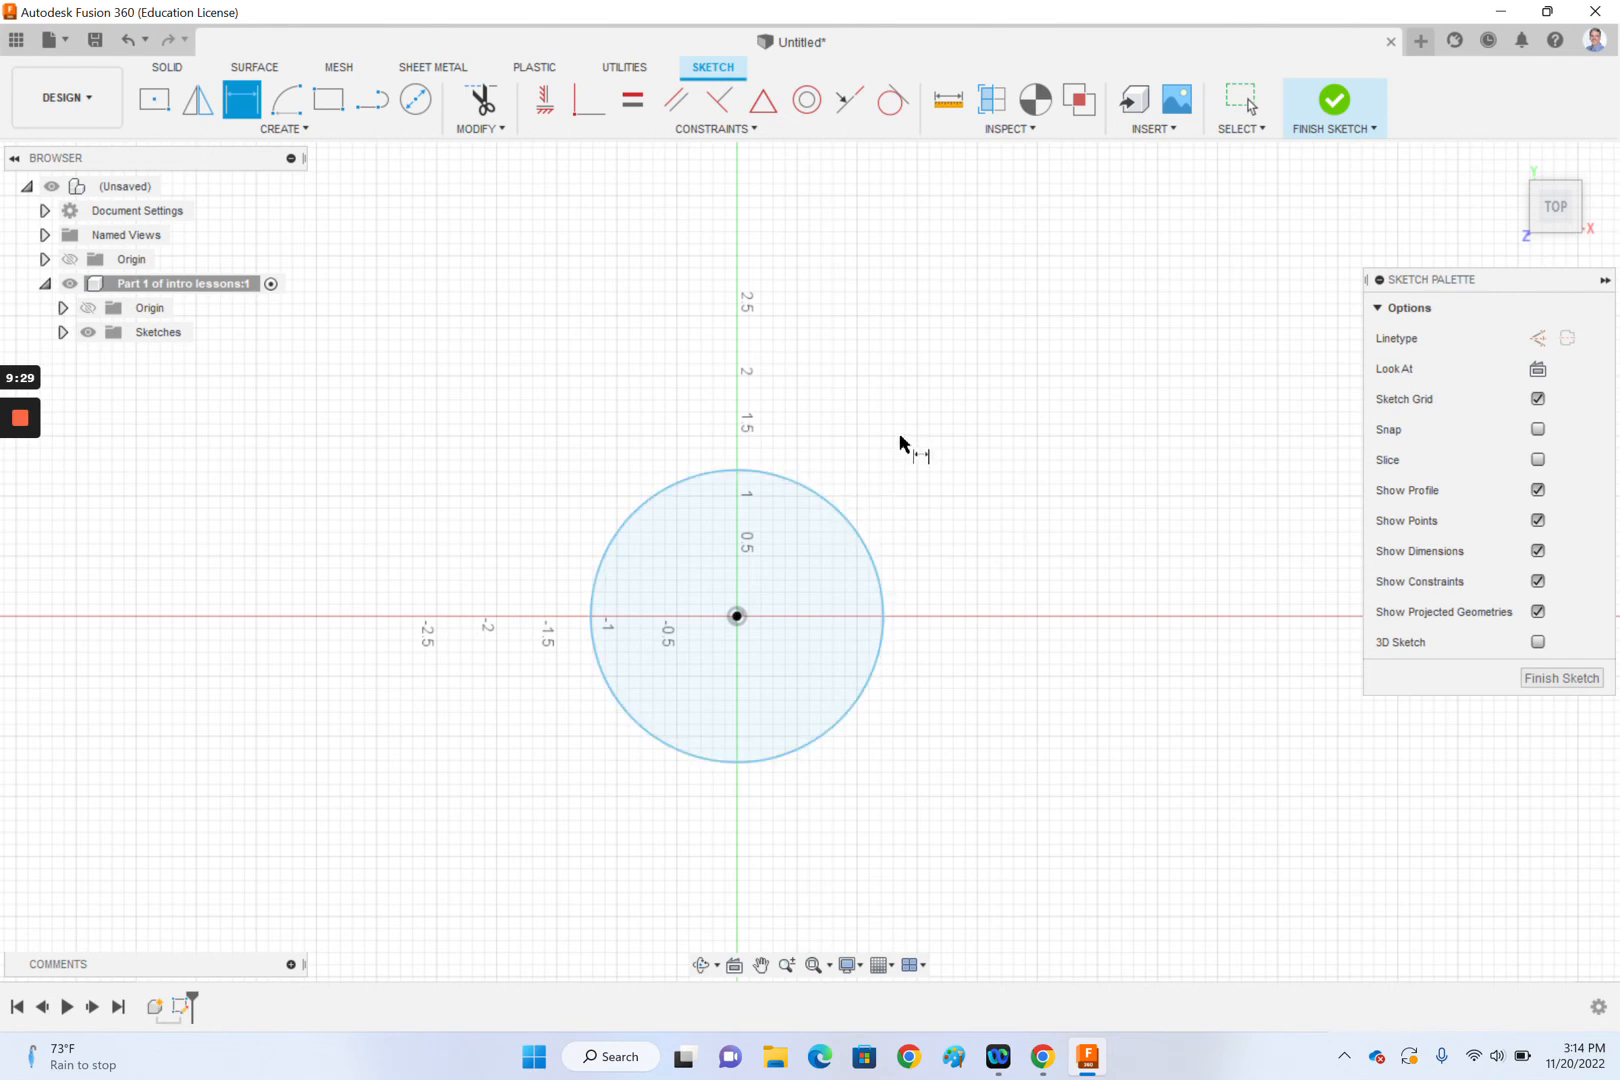
{"action": "left_click", "coordinate": [822, 496]}
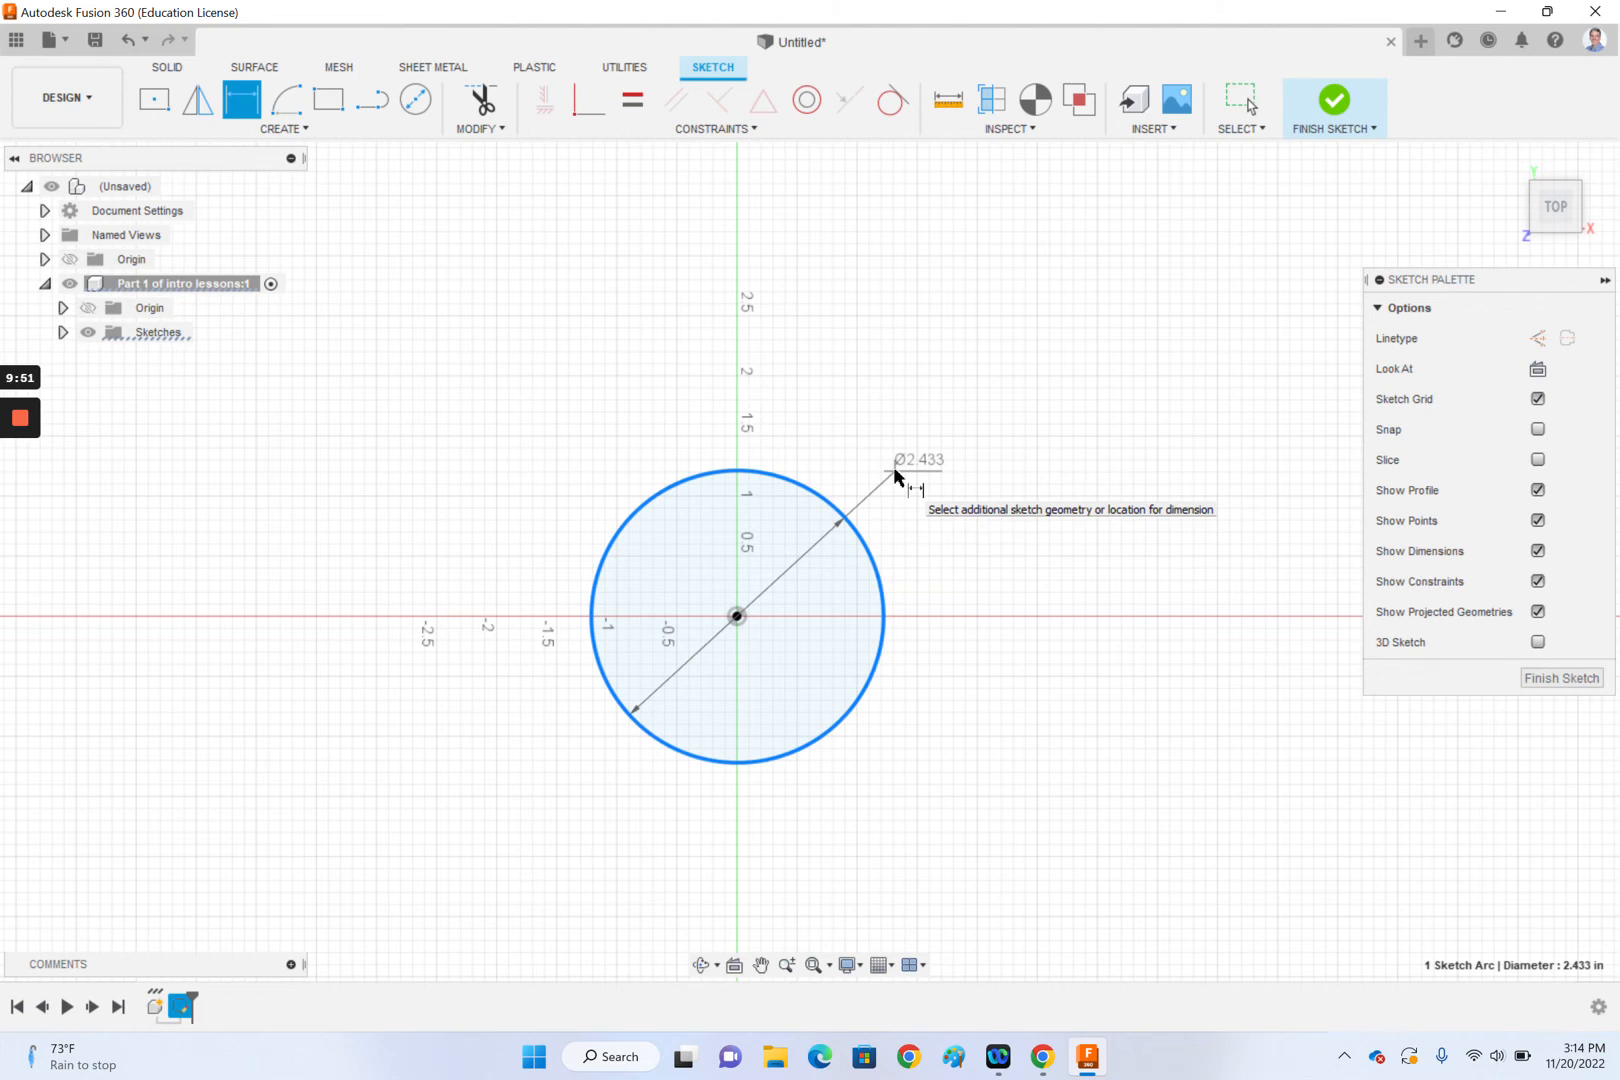
{"action": "left_click", "coordinate": [896, 476]}
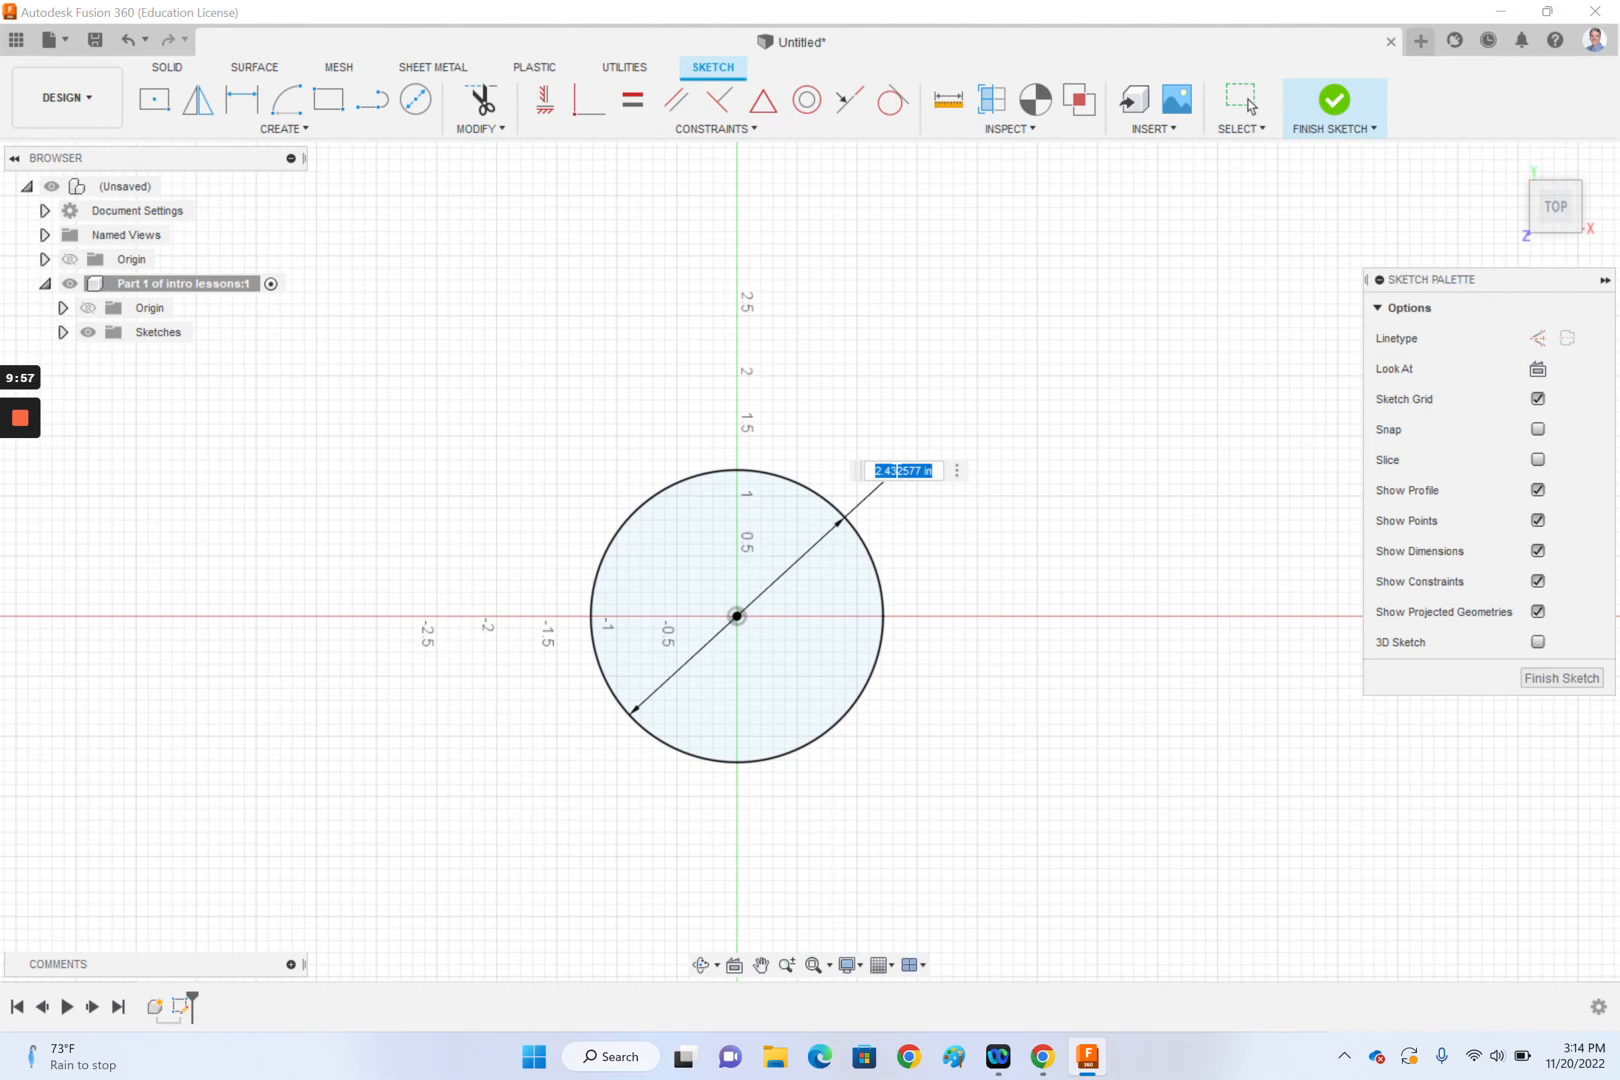
{"action": "type", "text": "2"}
Check the document's active unit type without changing it, and finish the sketch.
{"action": "left_click", "coordinate": [46, 211]}
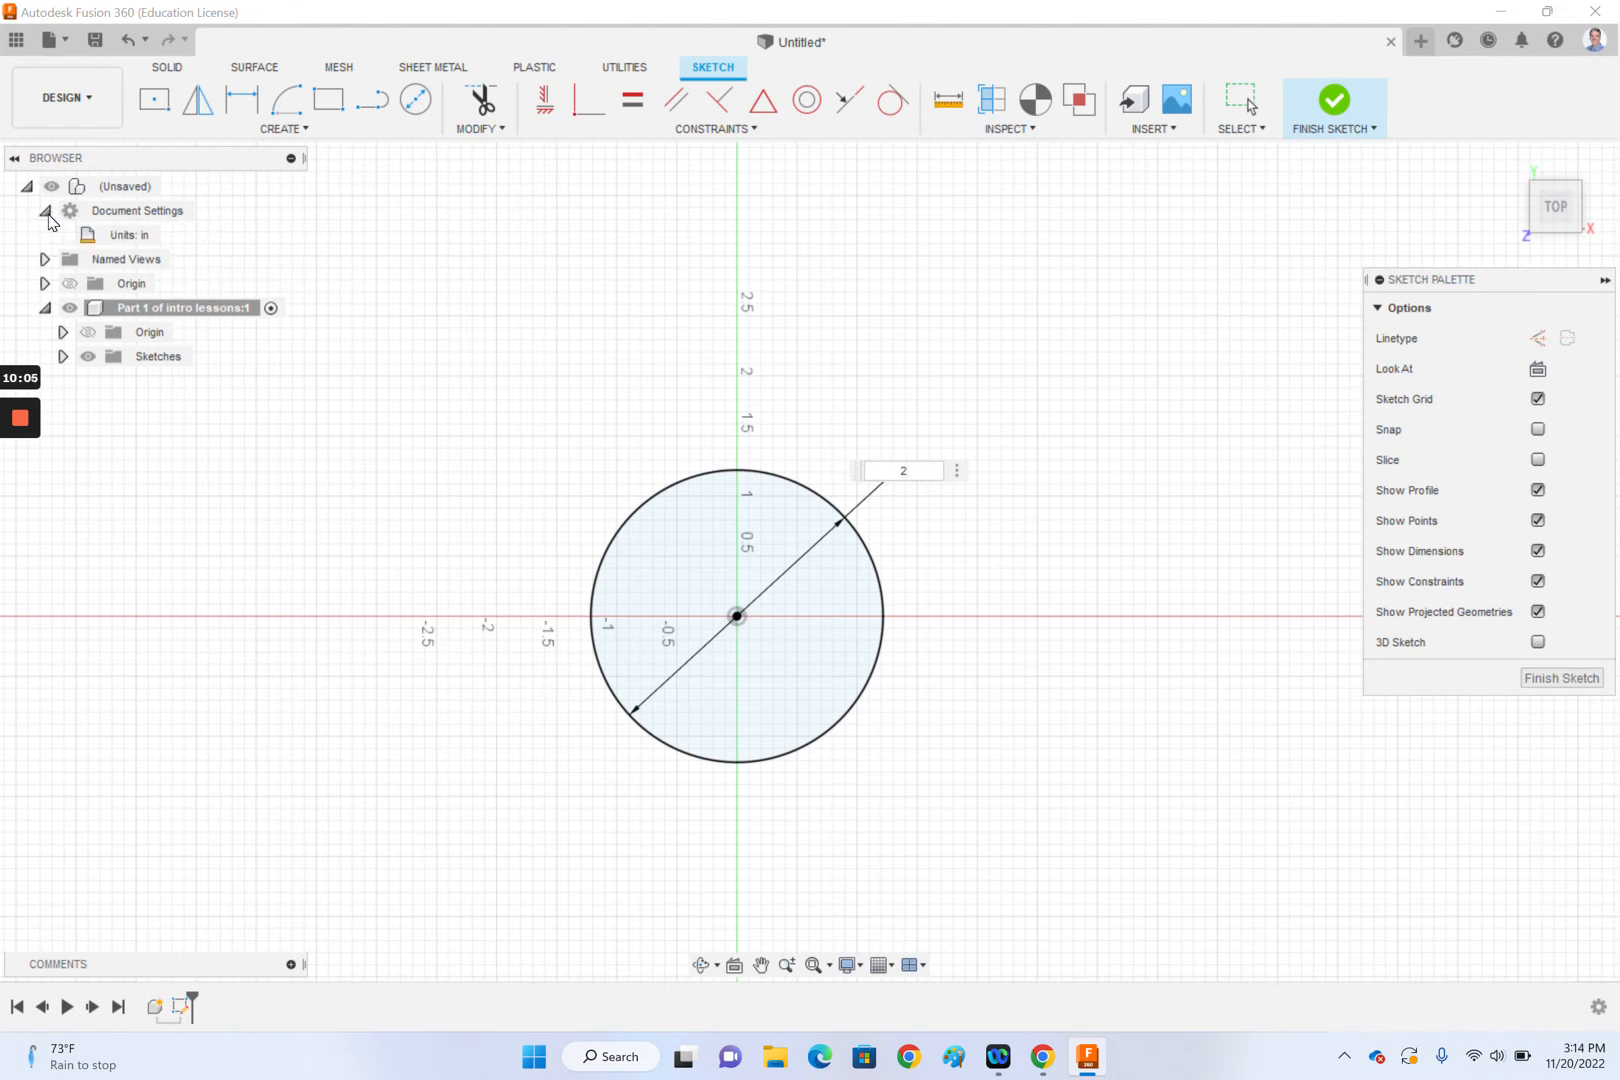
{"action": "left_click", "coordinate": [172, 235]}
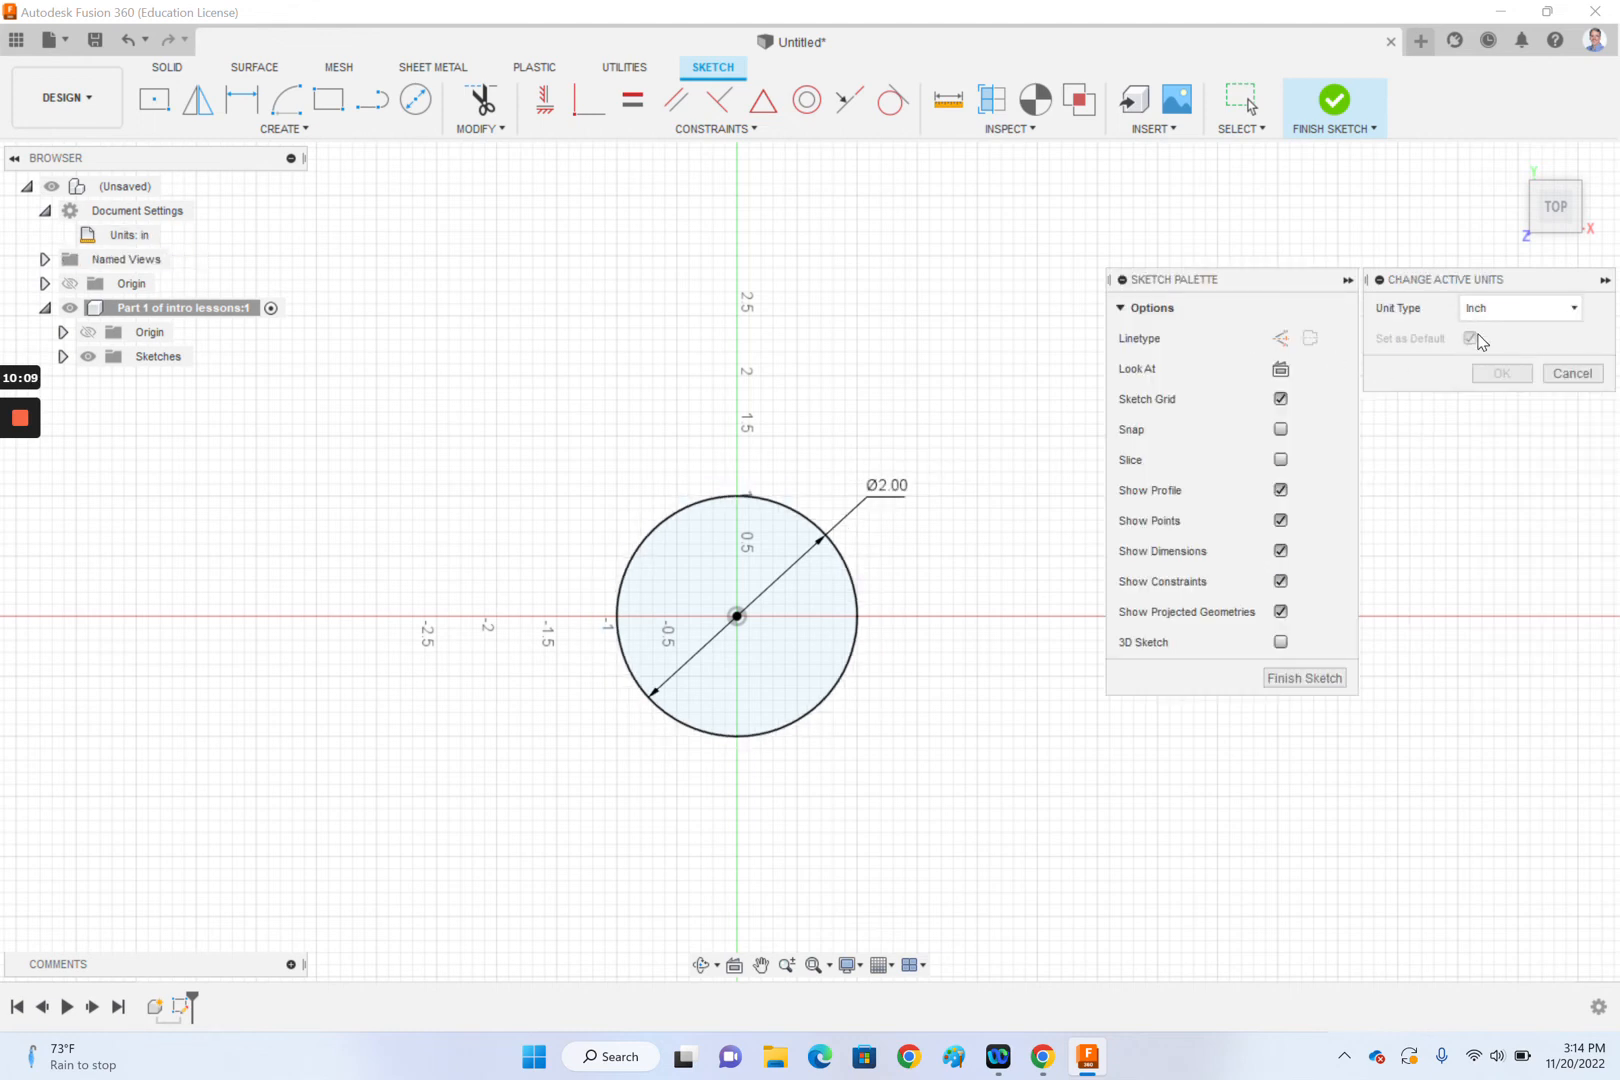
{"action": "left_click", "coordinate": [1572, 373]}
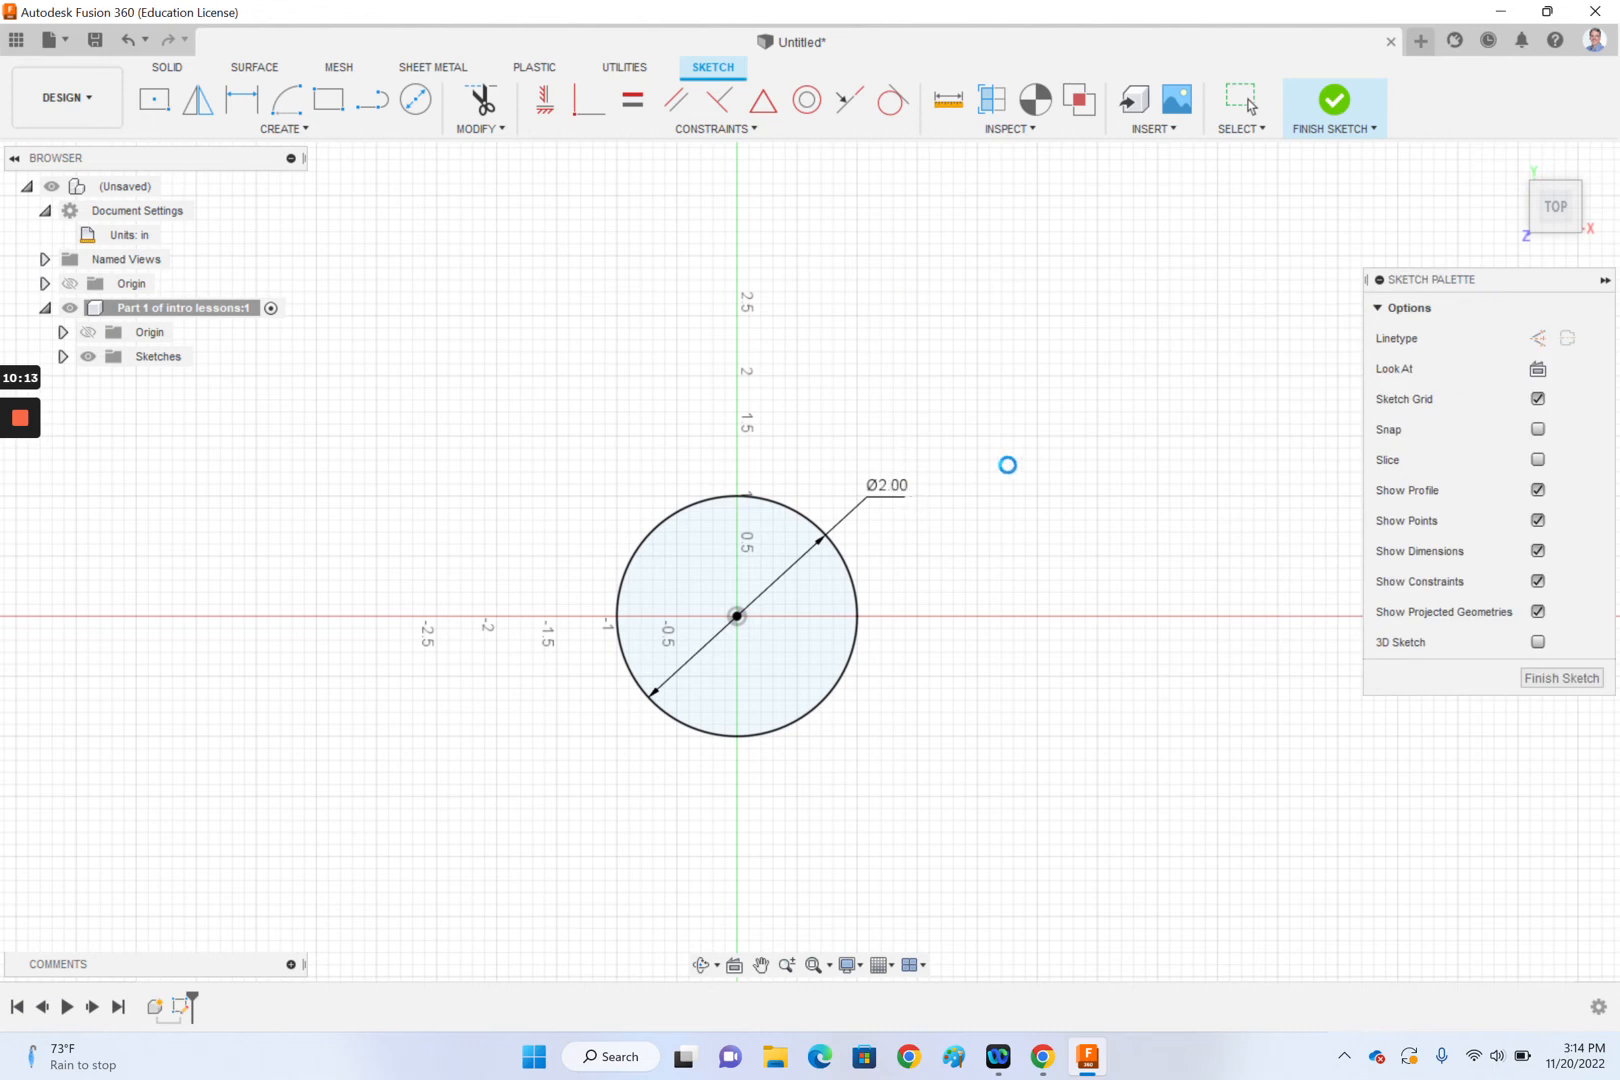
{"action": "key", "text": "Escape"}
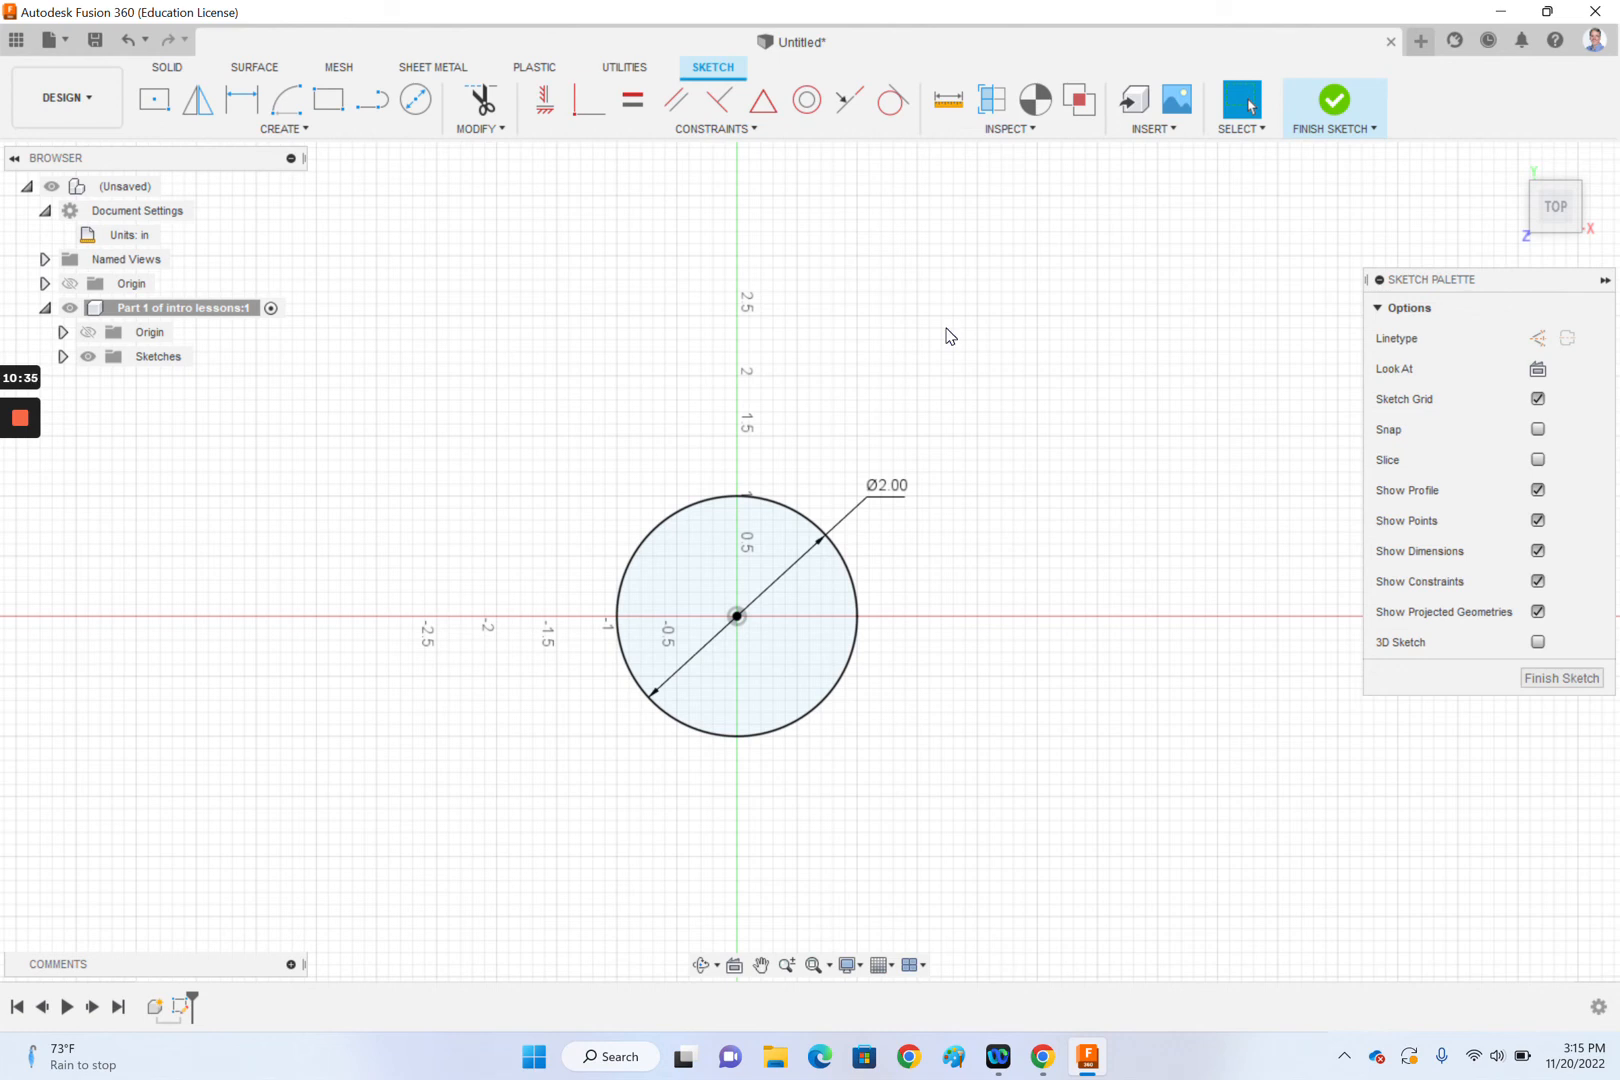
{"action": "left_click", "coordinate": [1332, 104]}
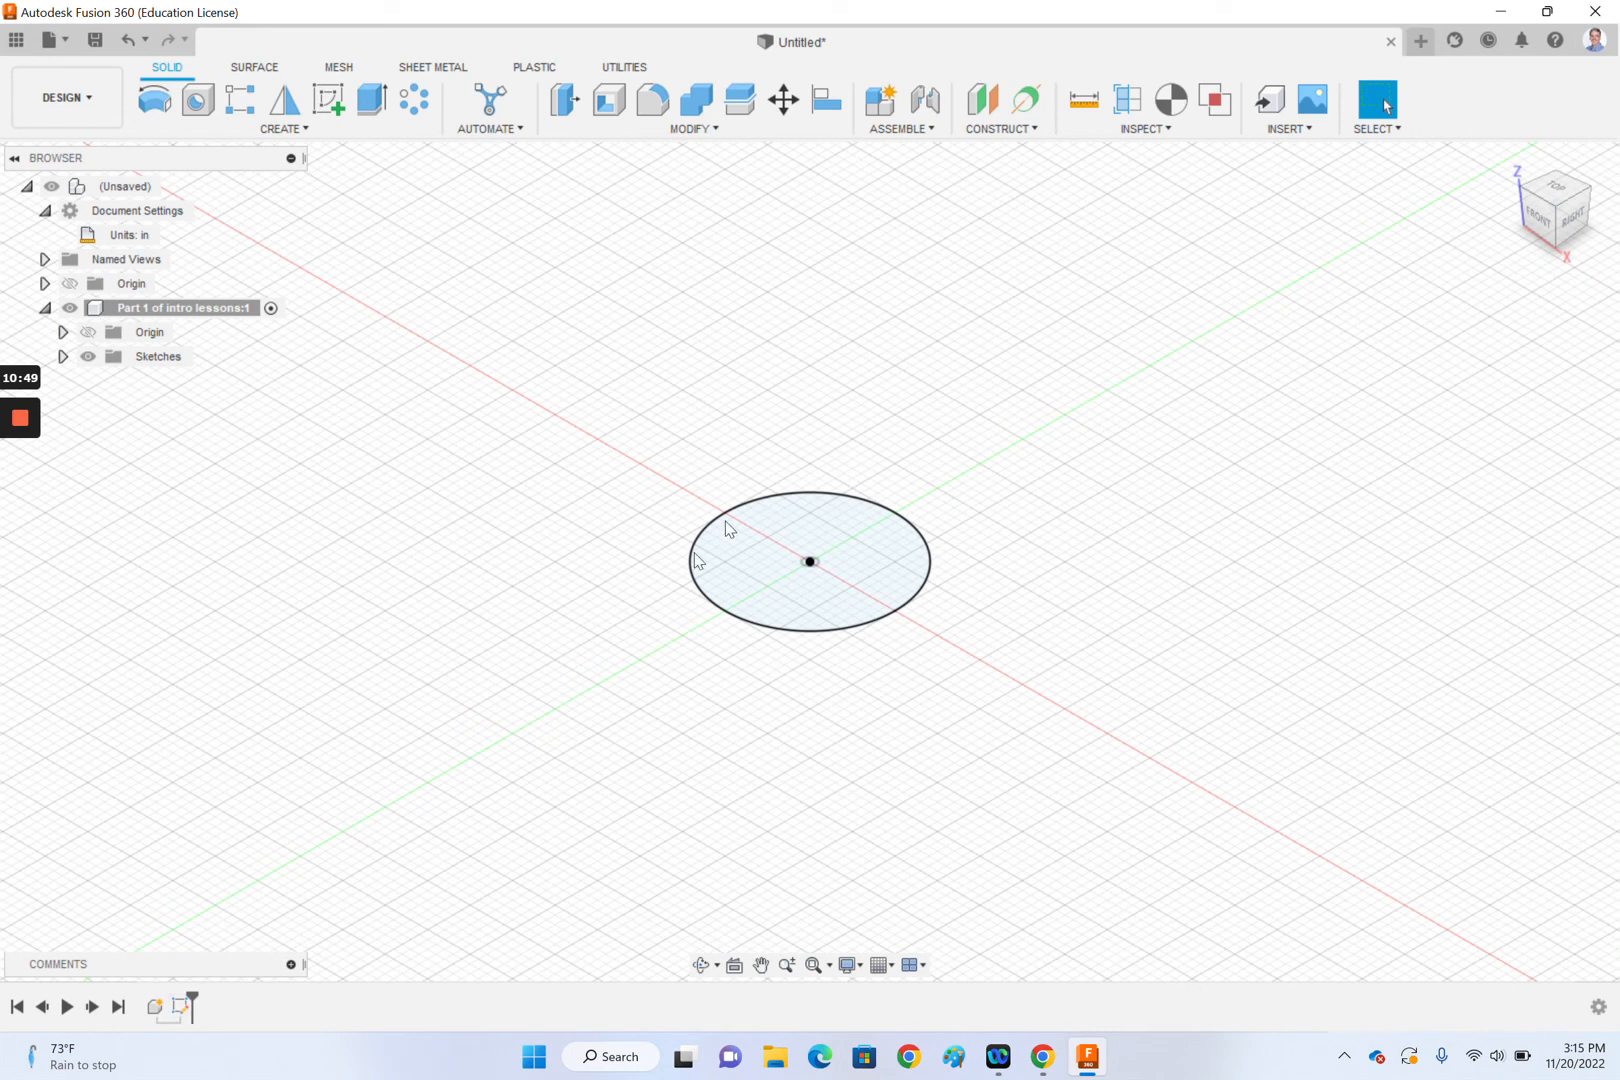
Hide and show the circle sketch, and show and hide the component's origin planes and axes.
{"action": "left_click", "coordinate": [63, 357]}
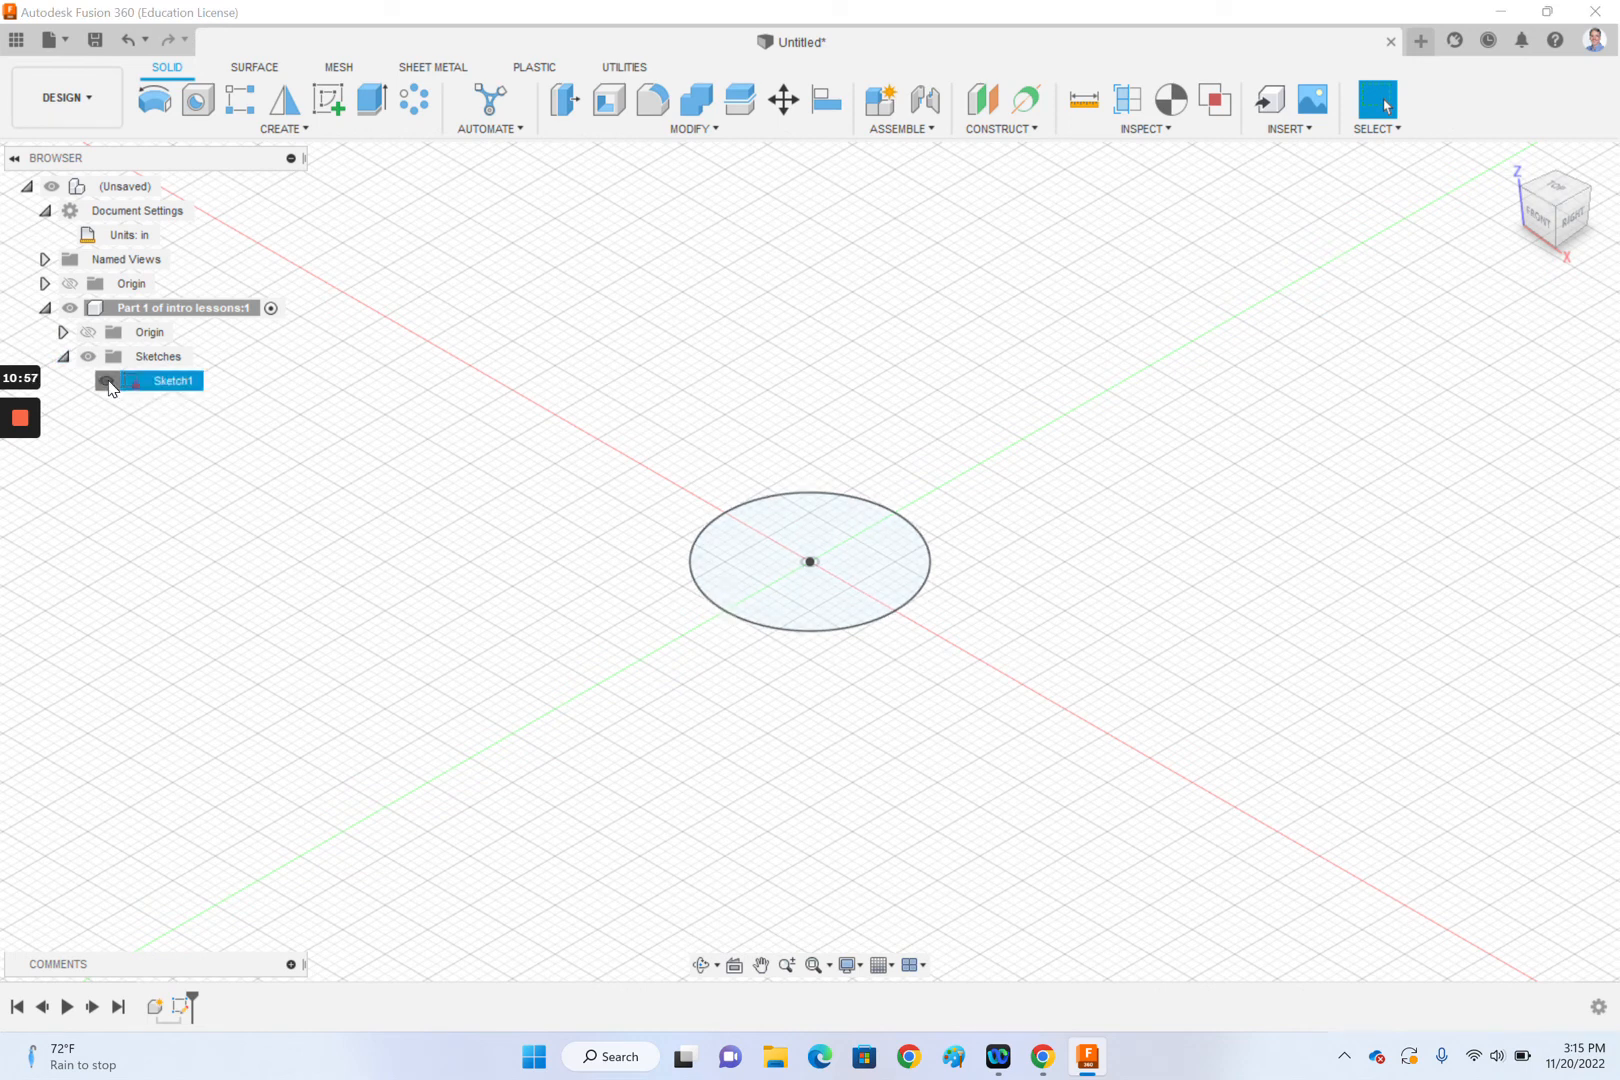
{"action": "left_click", "coordinate": [106, 380]}
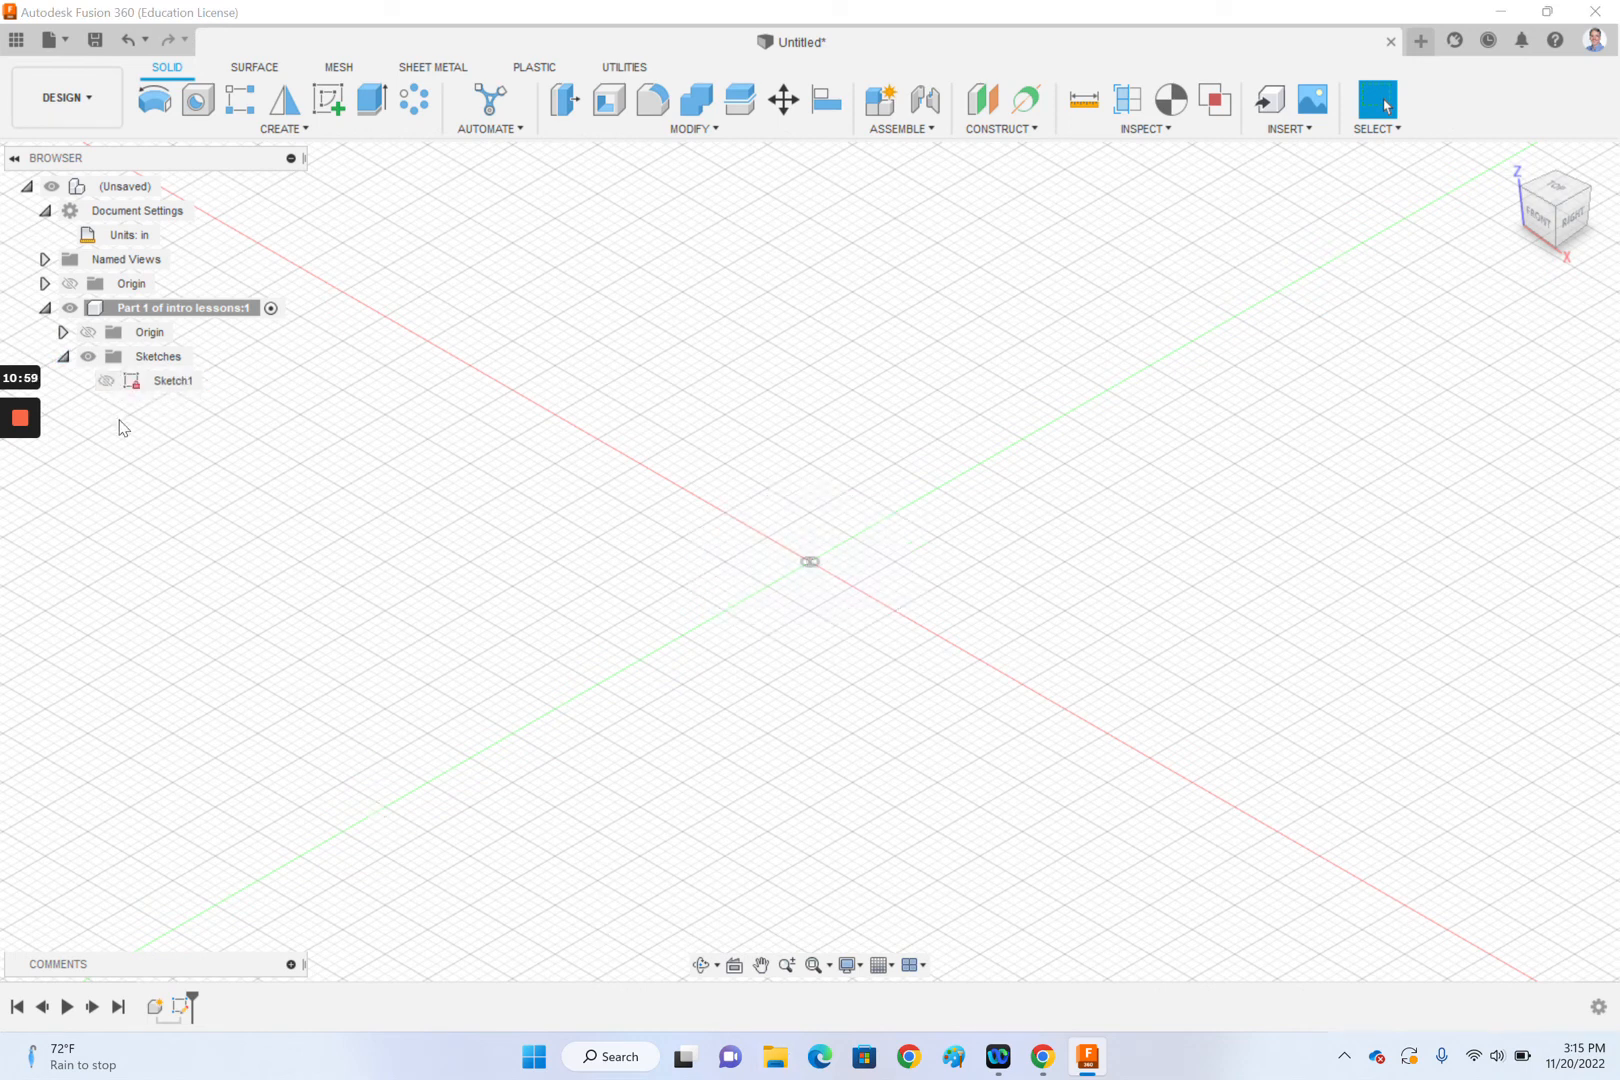
{"action": "left_click", "coordinate": [106, 380]}
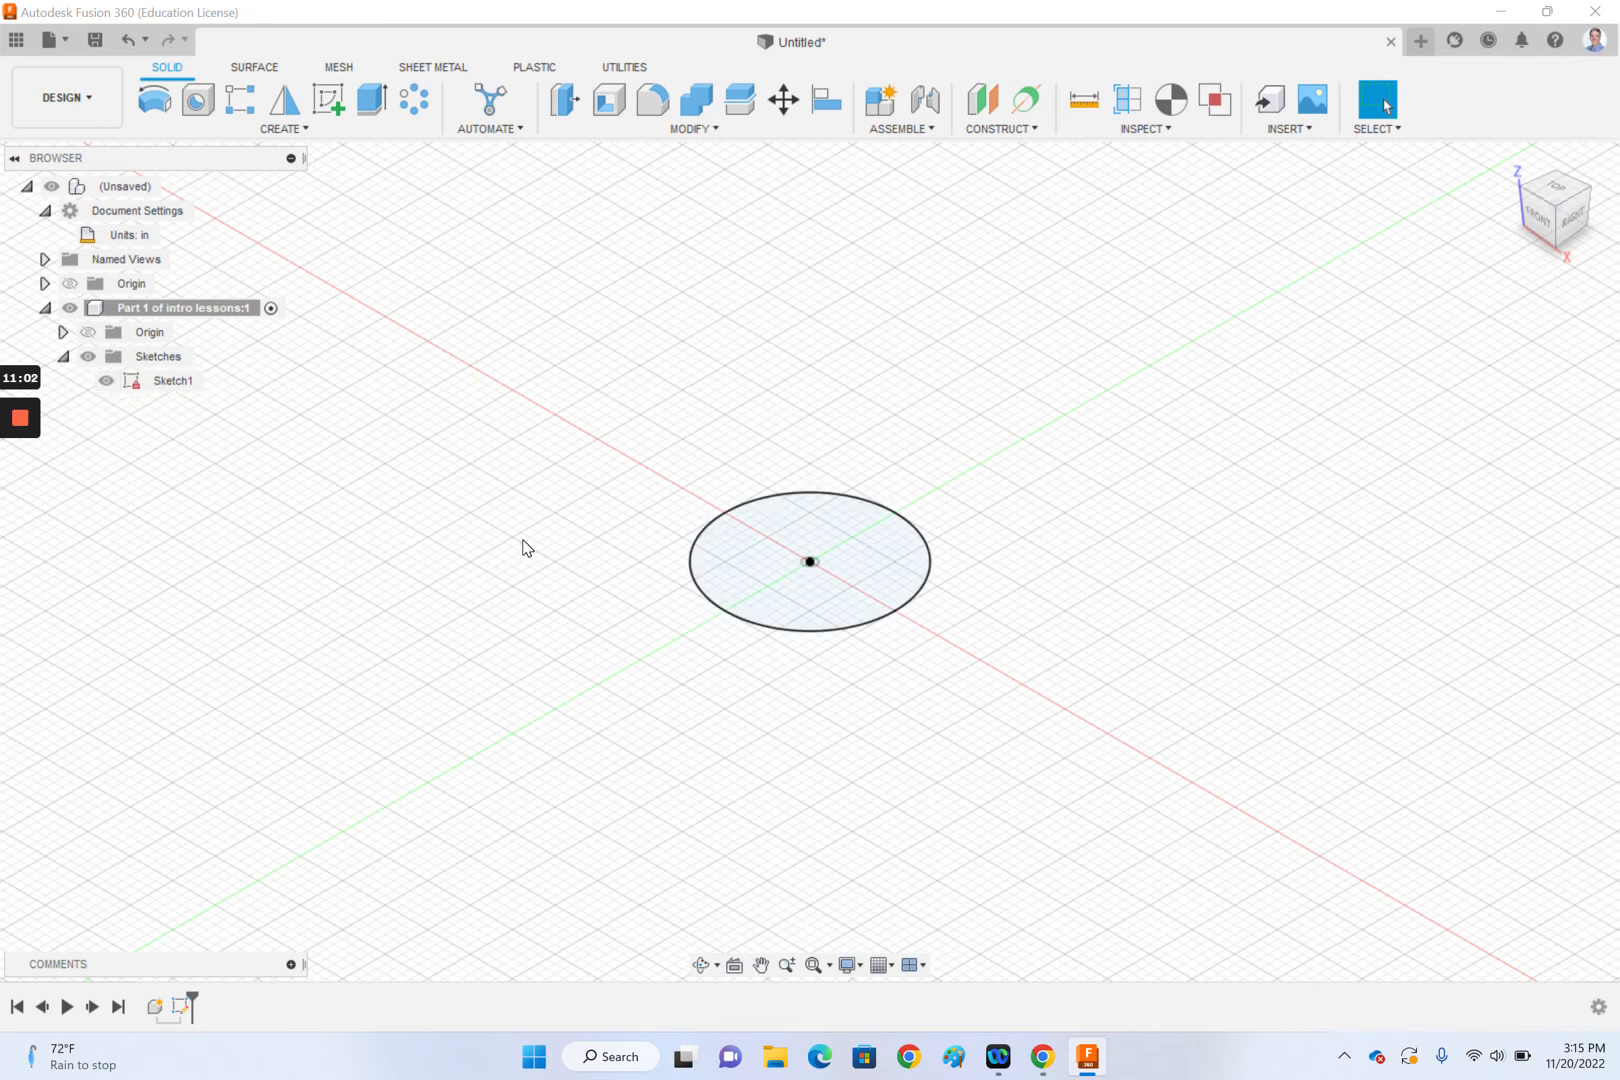
{"action": "left_click", "coordinate": [88, 334]}
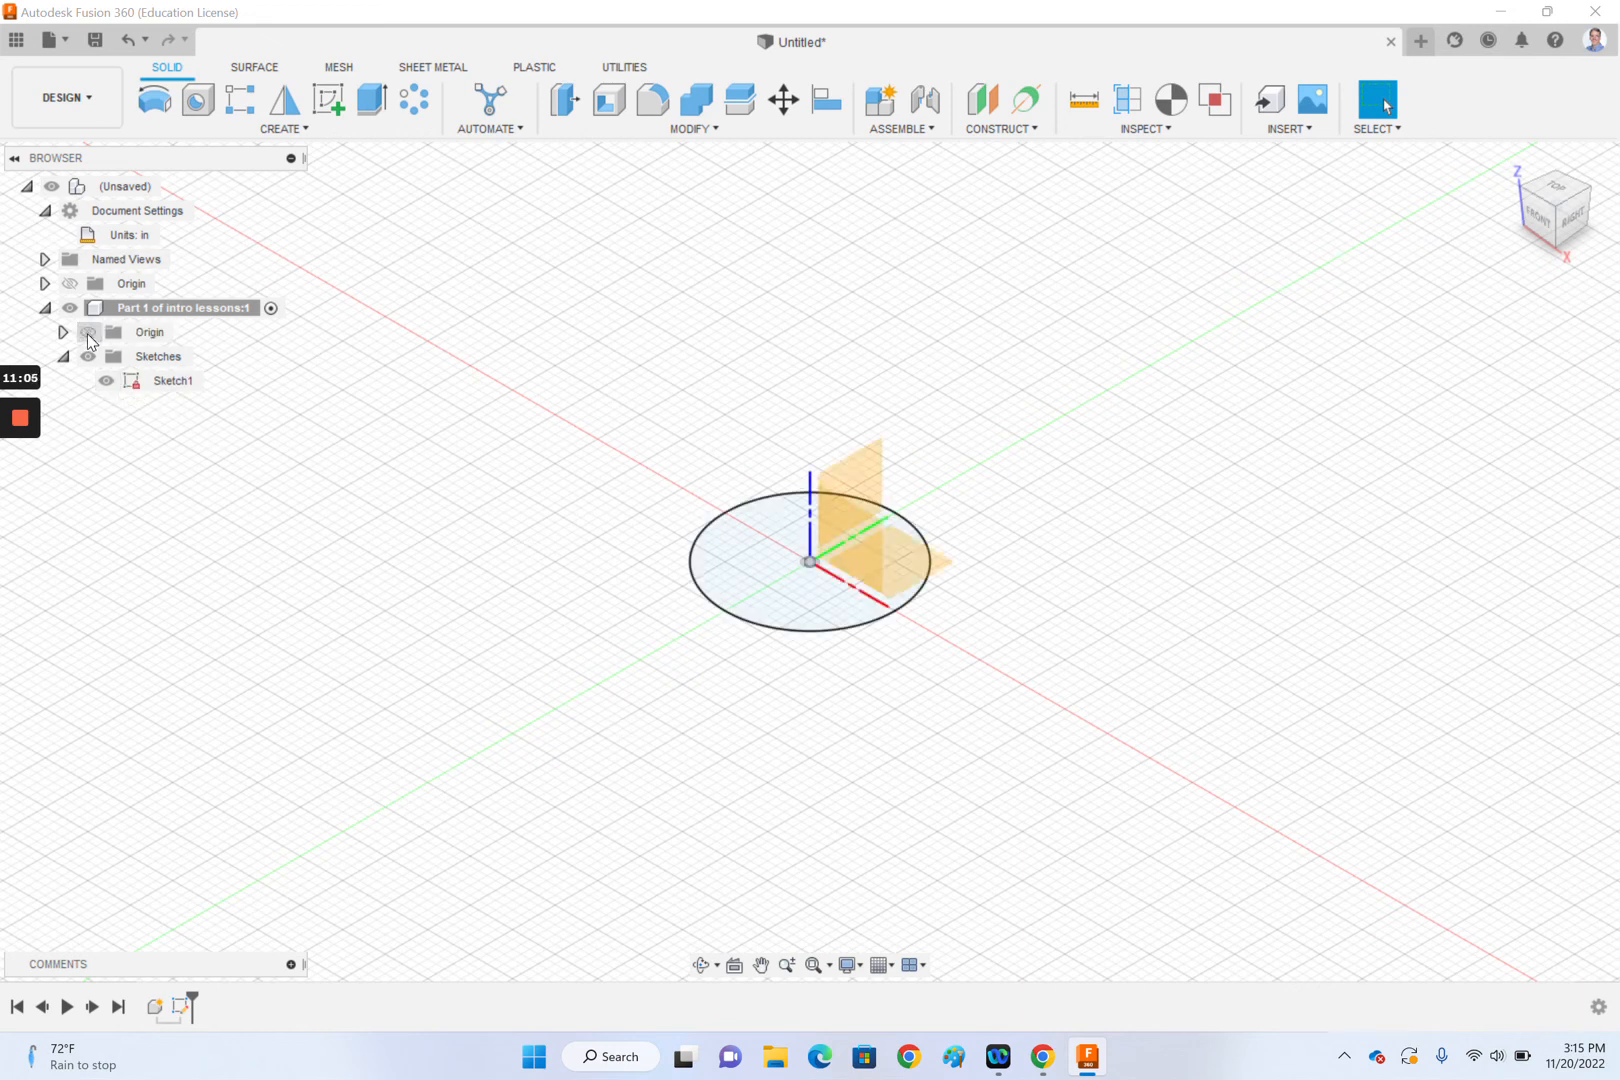
{"action": "left_click", "coordinate": [88, 336]}
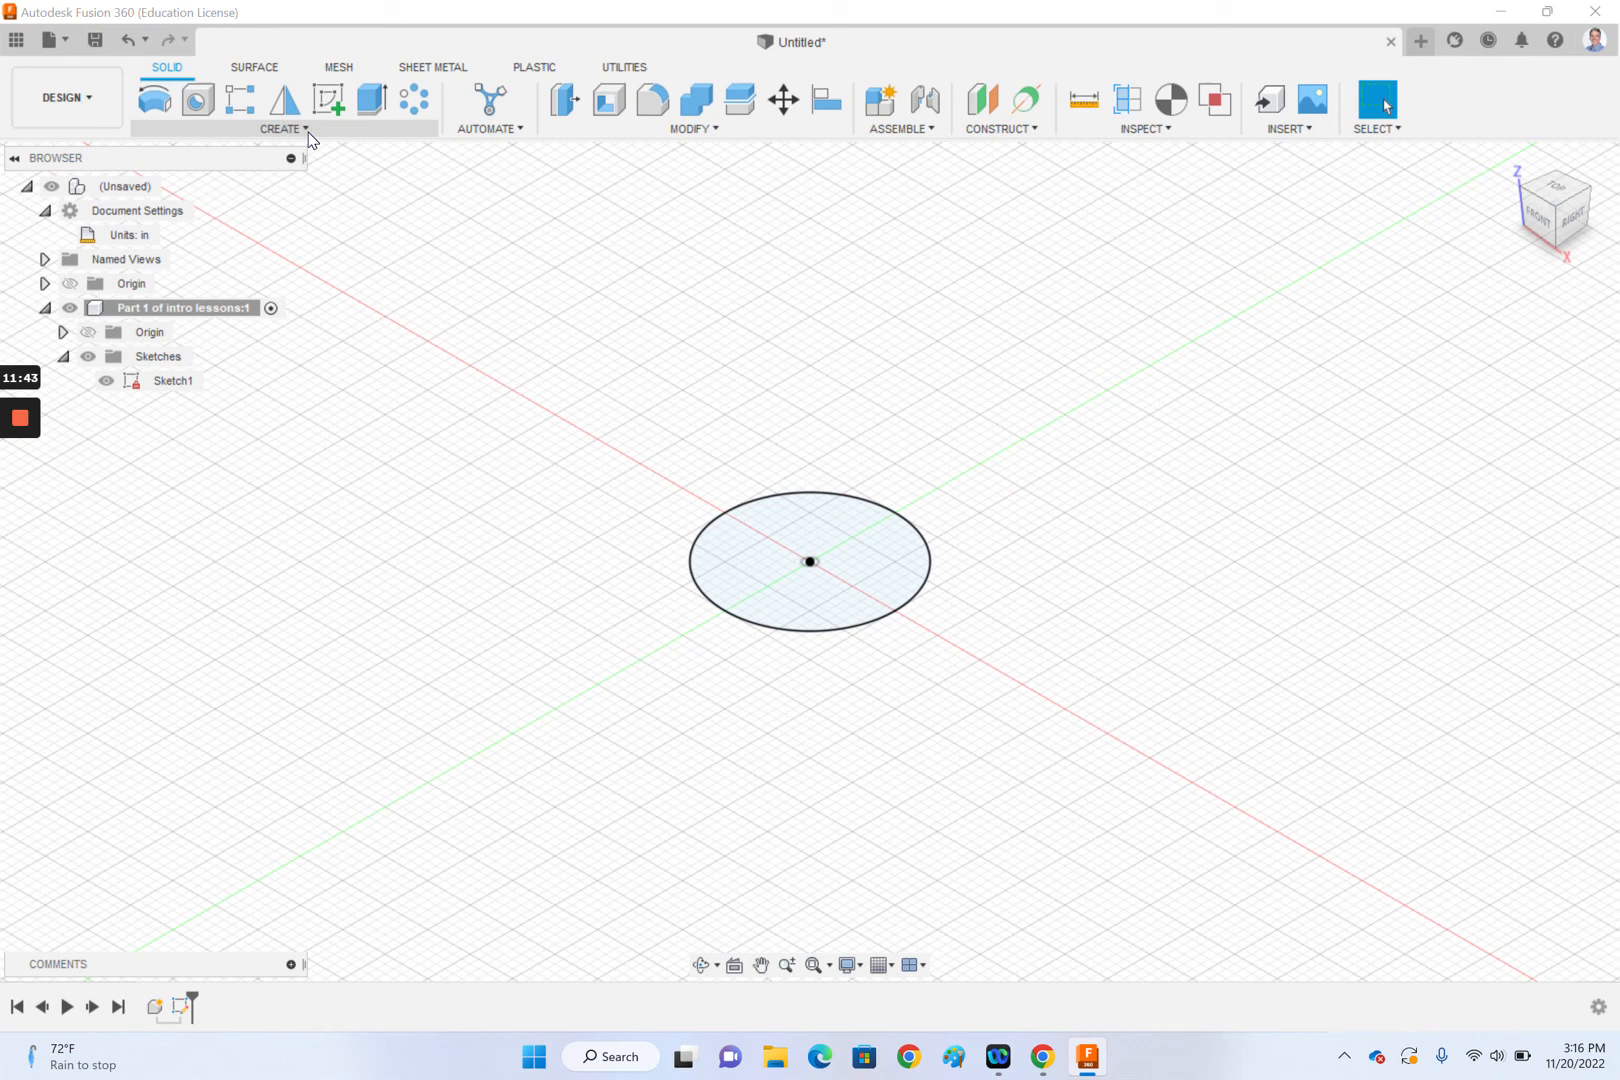
Remove the Extrude shortcut and one other Create shortcut from the solid tools, and pin Extrude back.
{"action": "left_click_drag", "start_coordinate": [371, 99], "coordinate": [358, 218]}
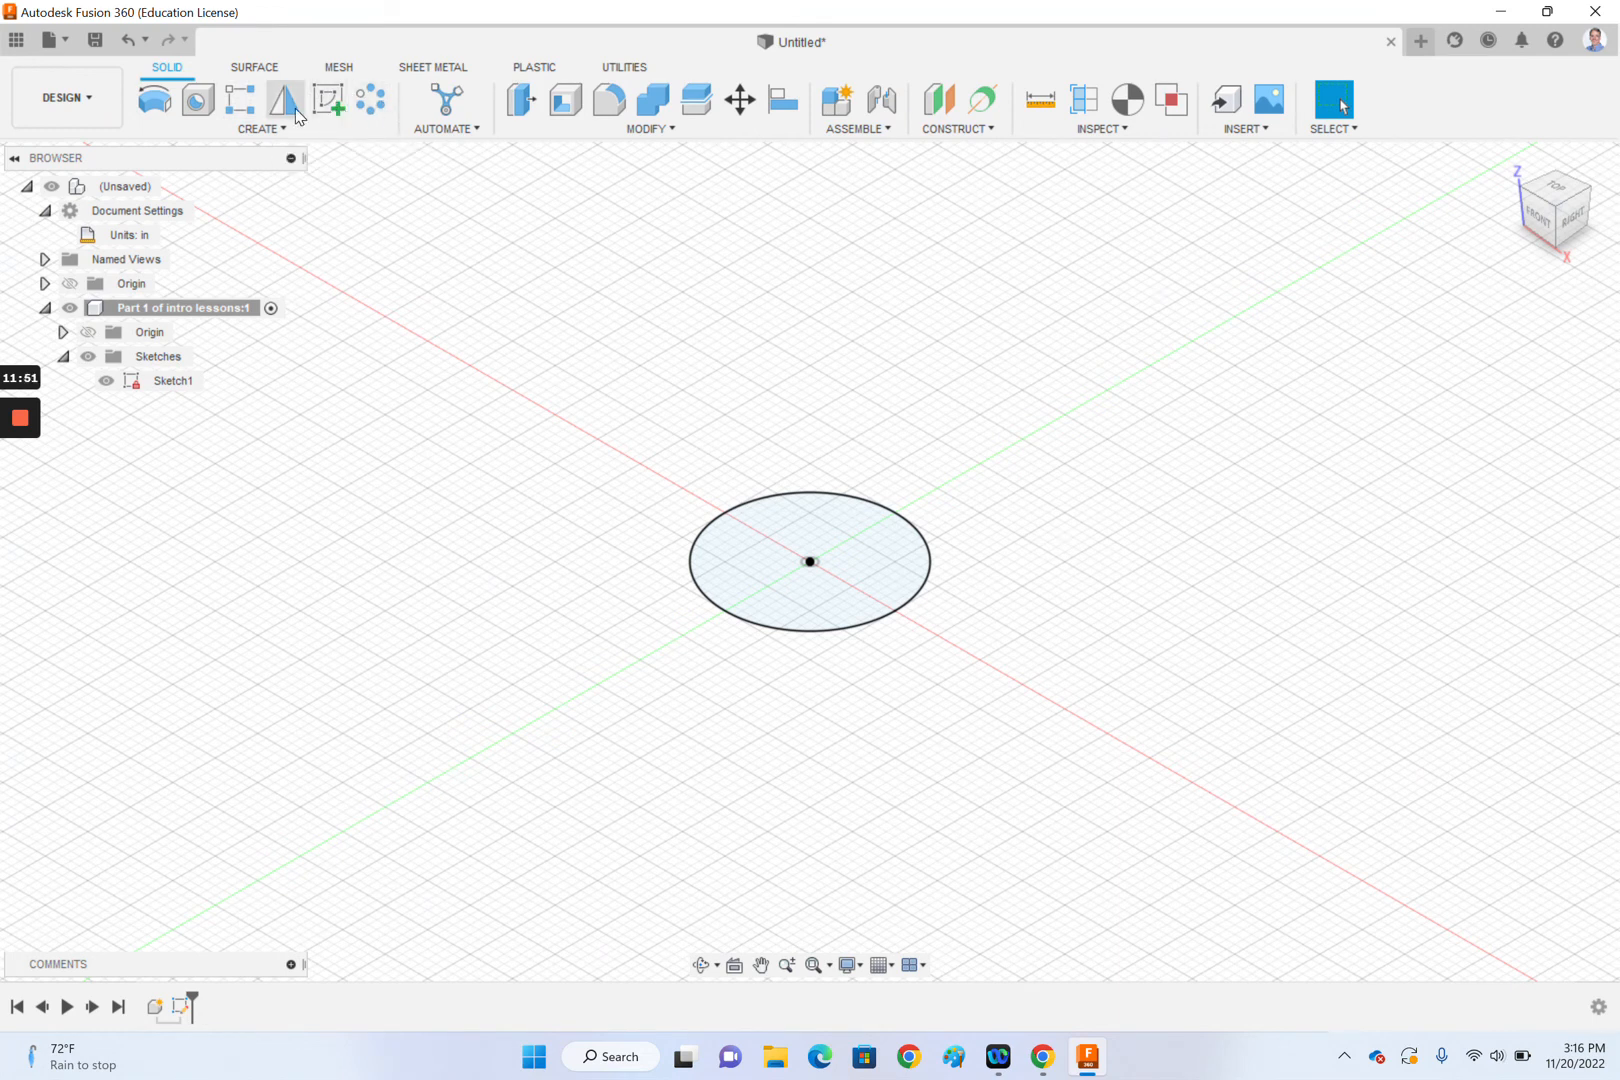
{"action": "left_click_drag", "start_coordinate": [242, 106], "coordinate": [370, 254]}
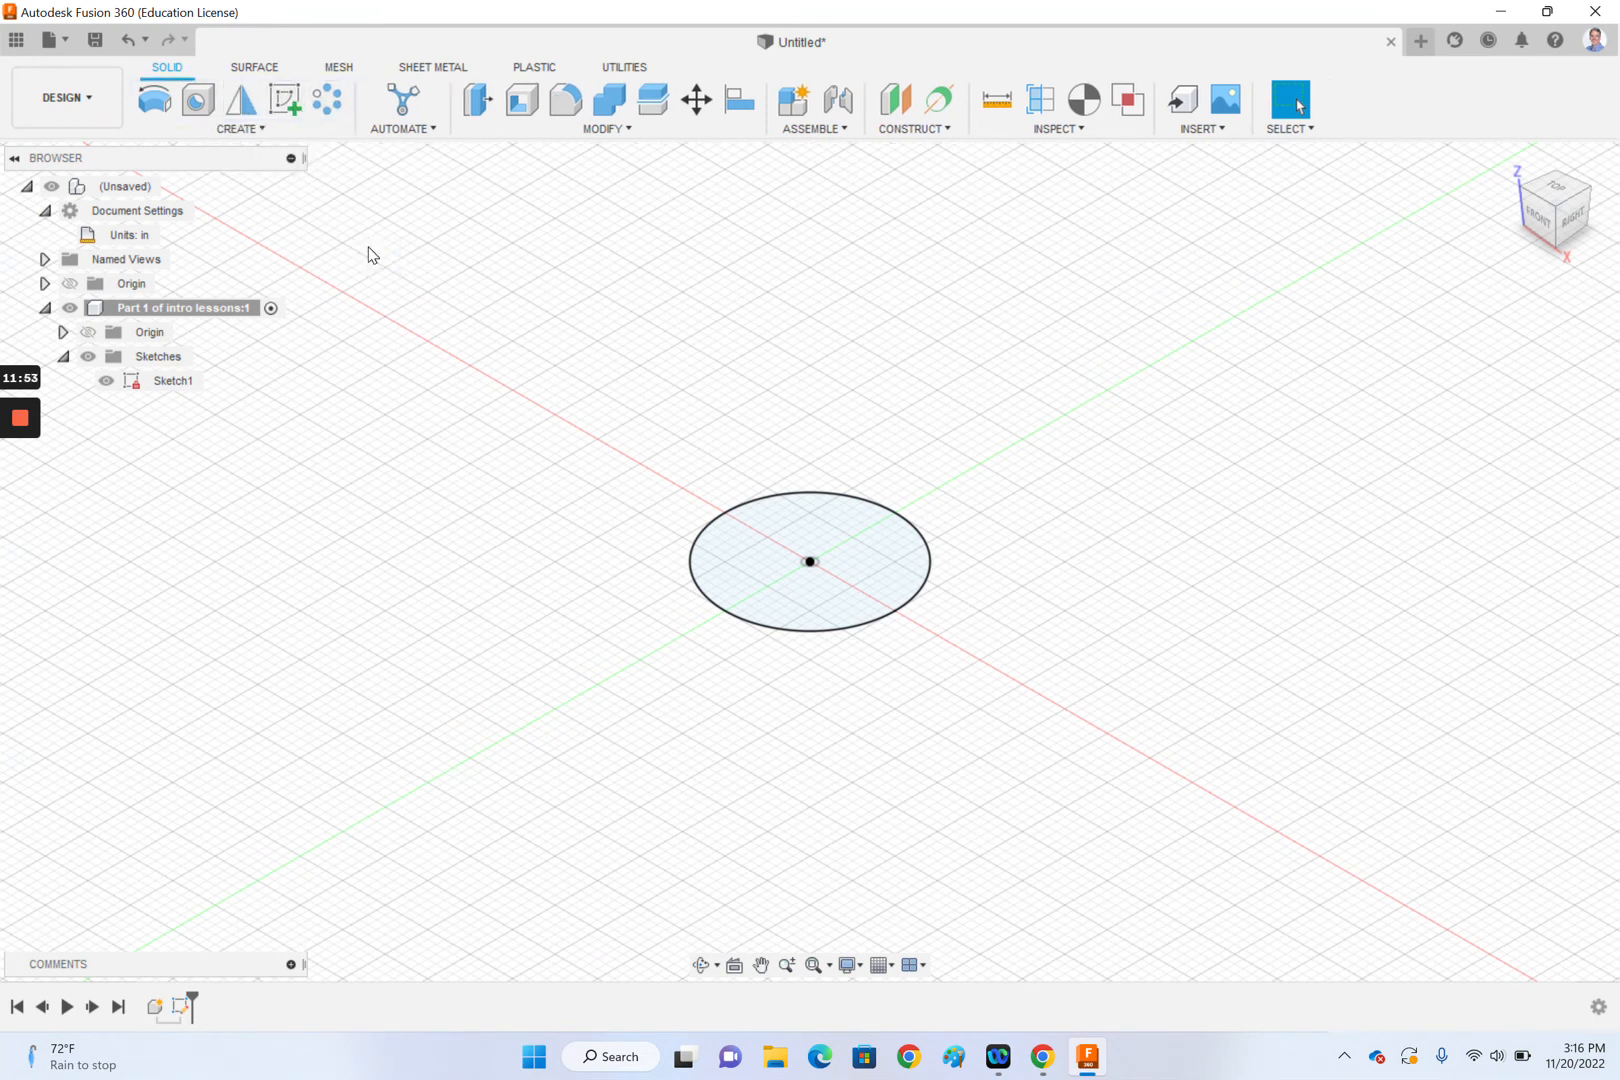
{"action": "left_click", "coordinate": [268, 131]}
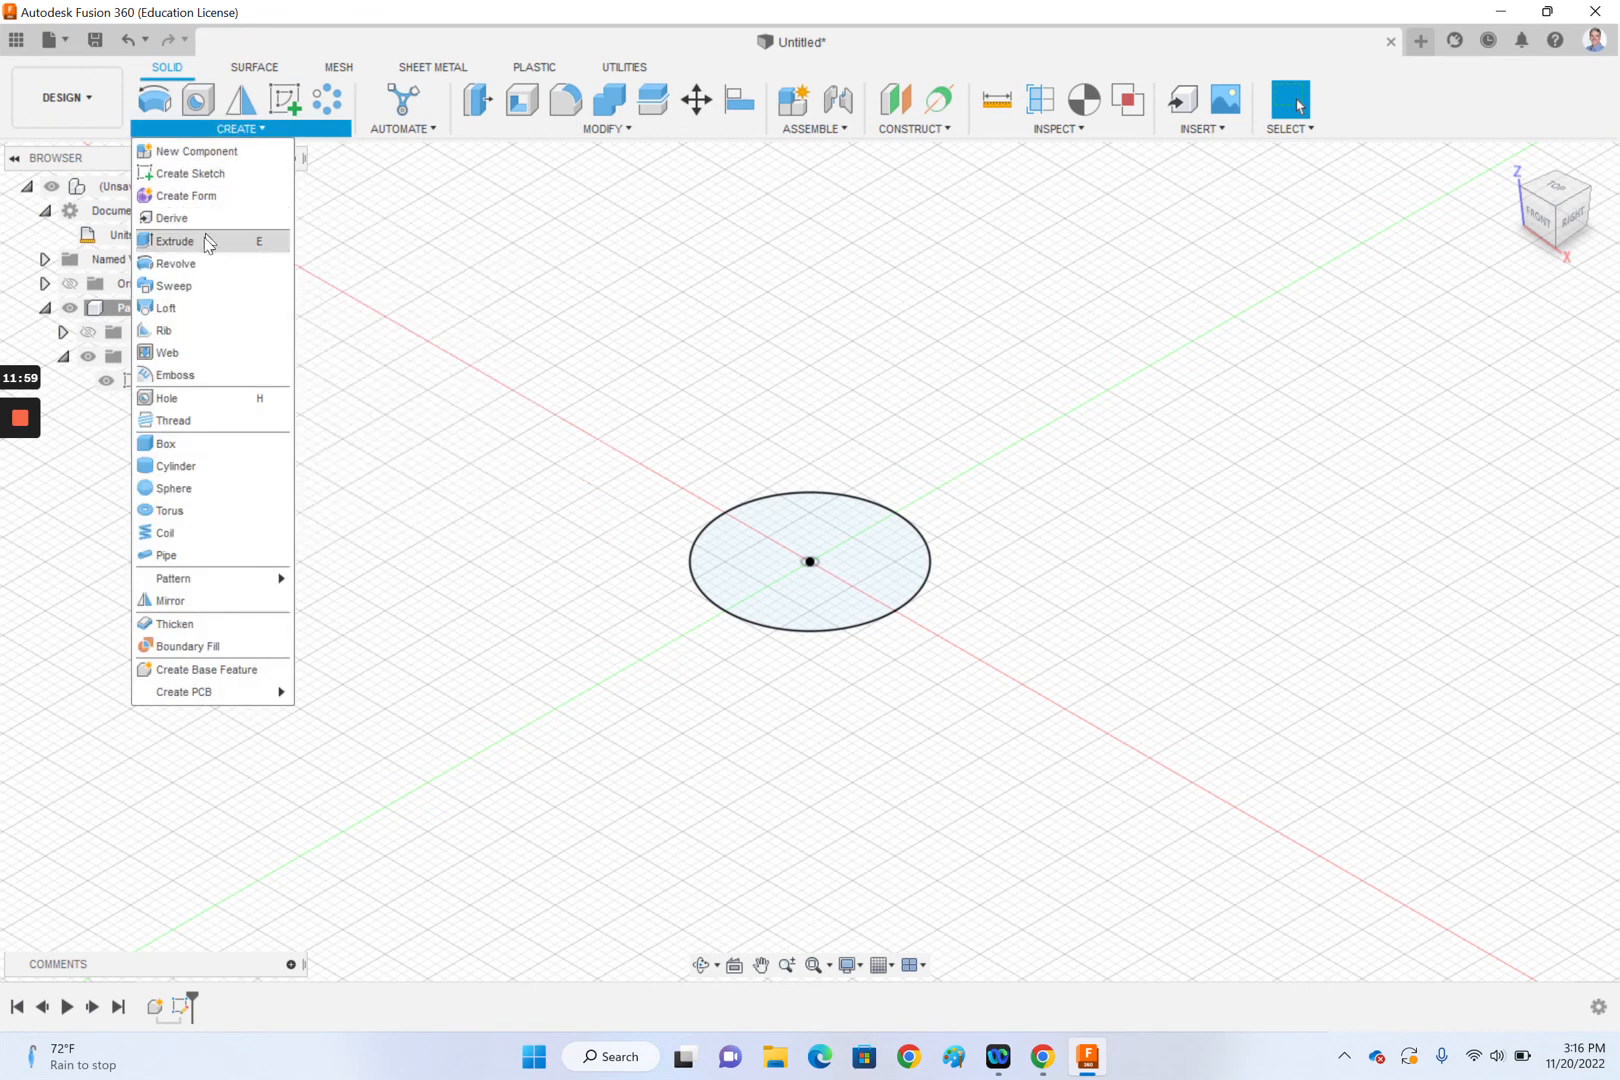
{"action": "left_click", "coordinate": [279, 243]}
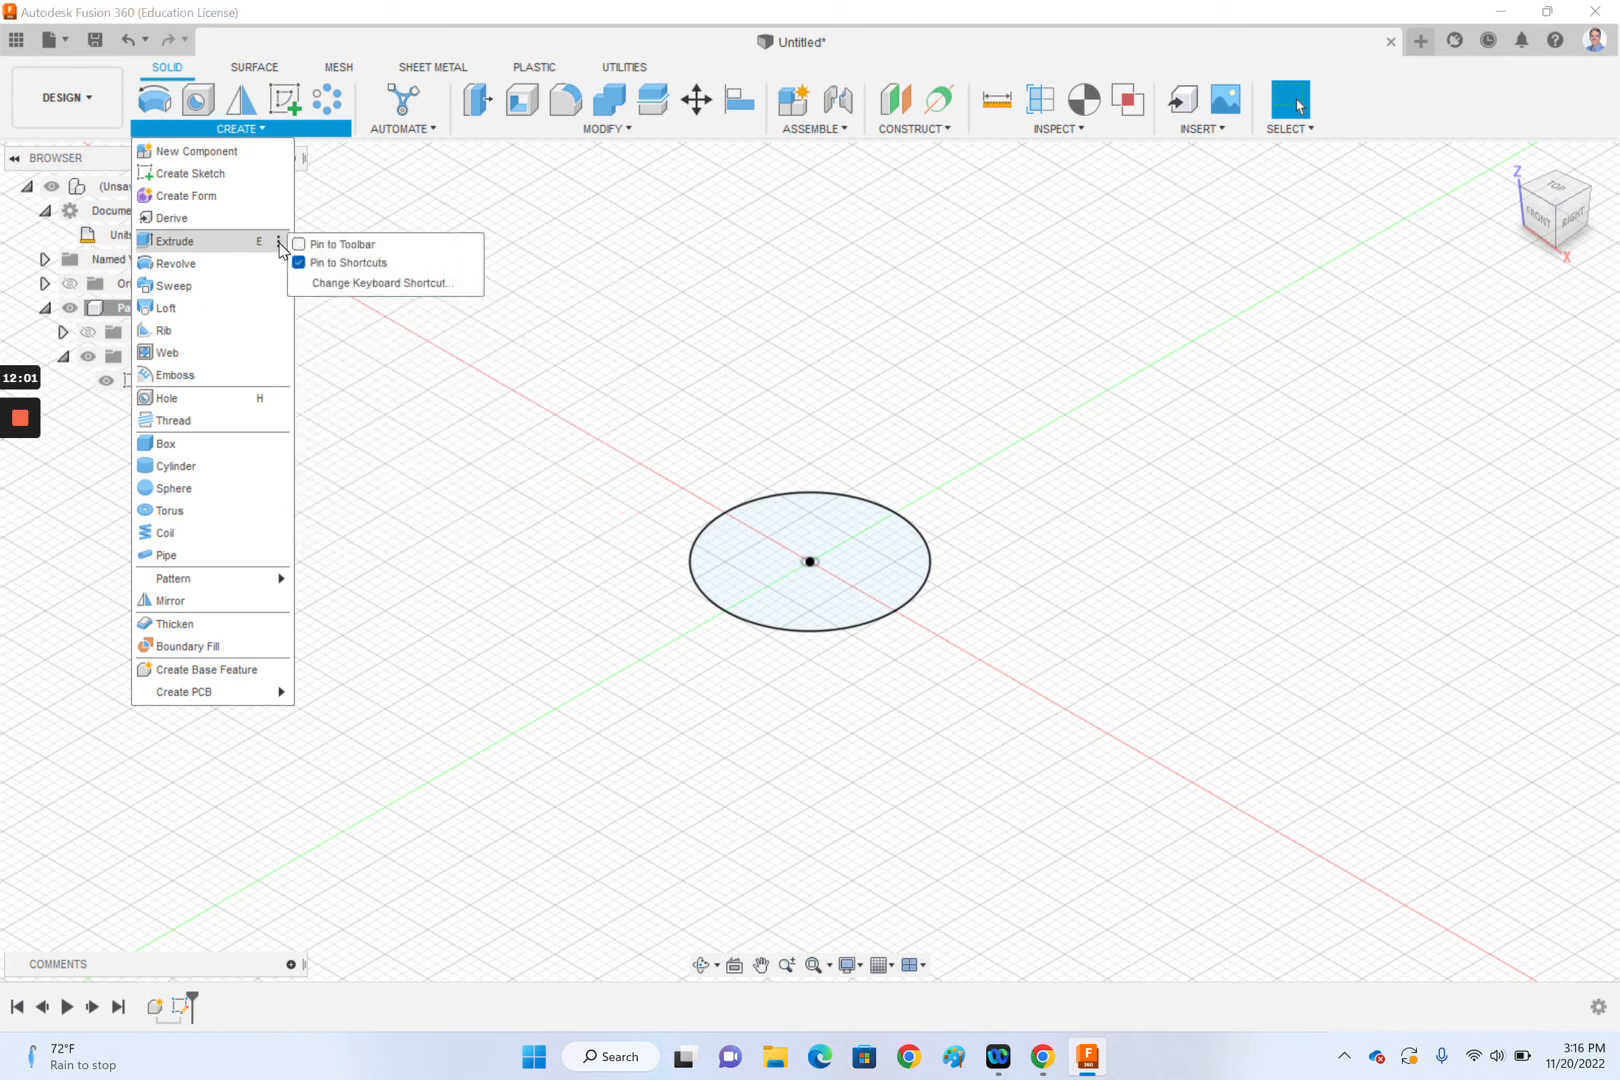
{"action": "left_click", "coordinate": [300, 245]}
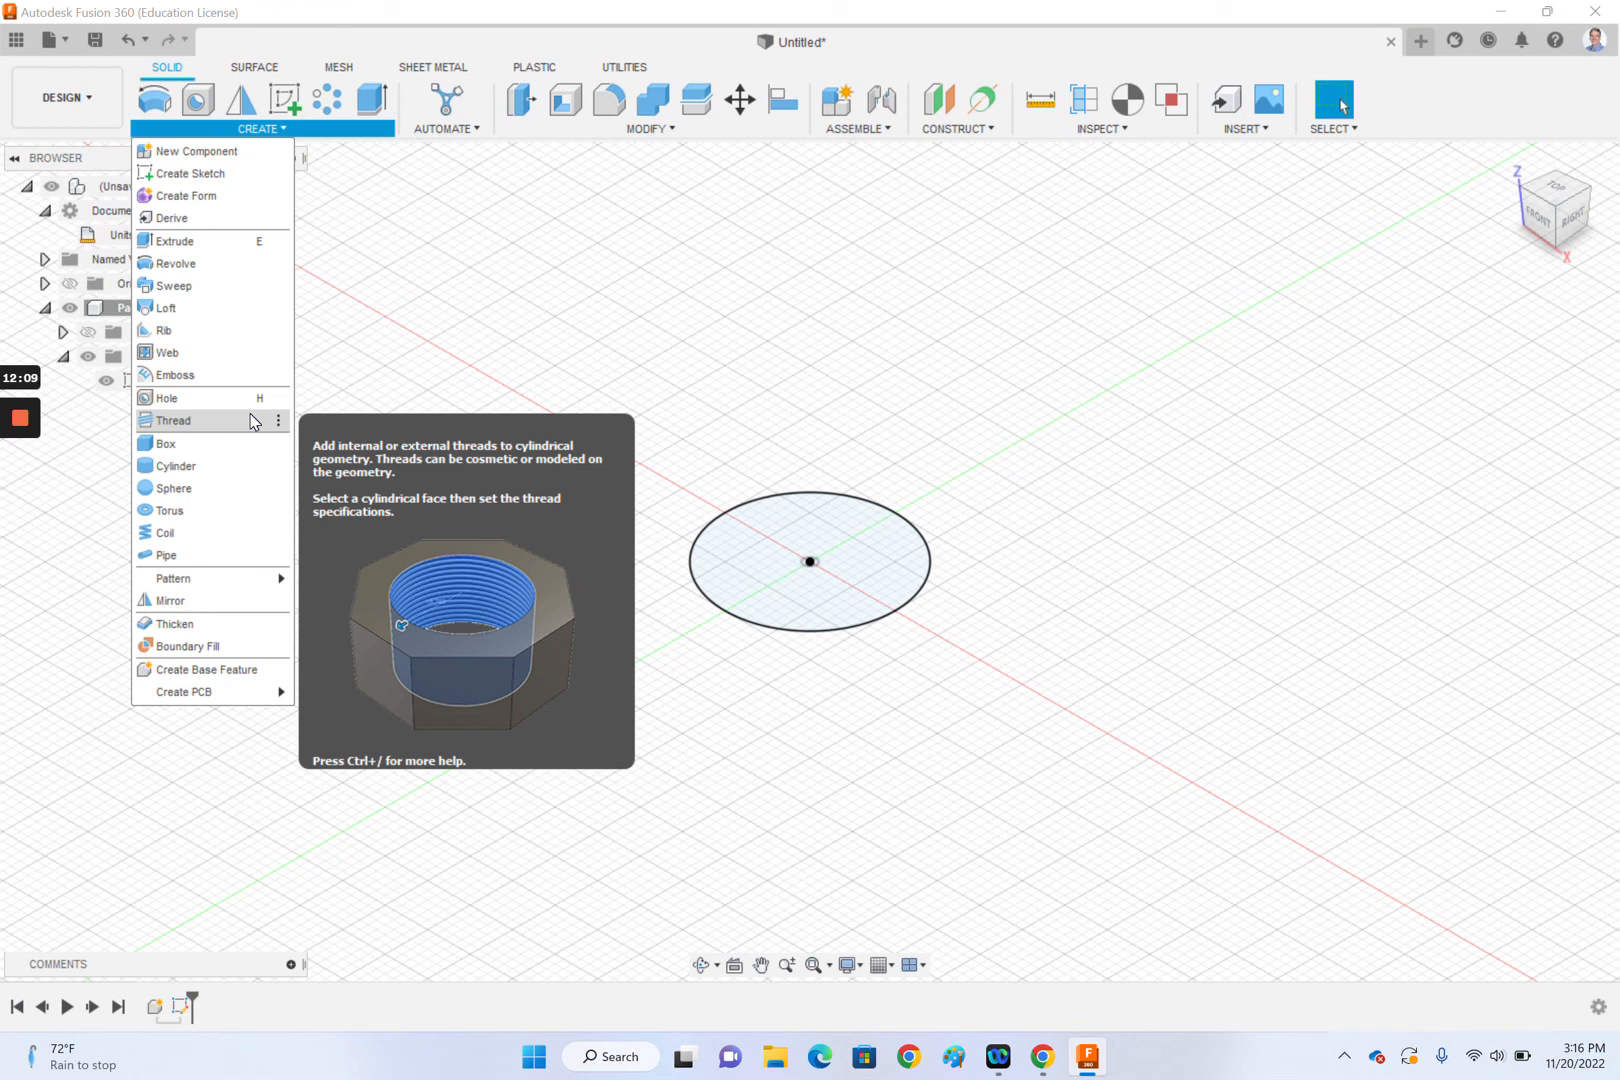
{"action": "left_click", "coordinate": [474, 300]}
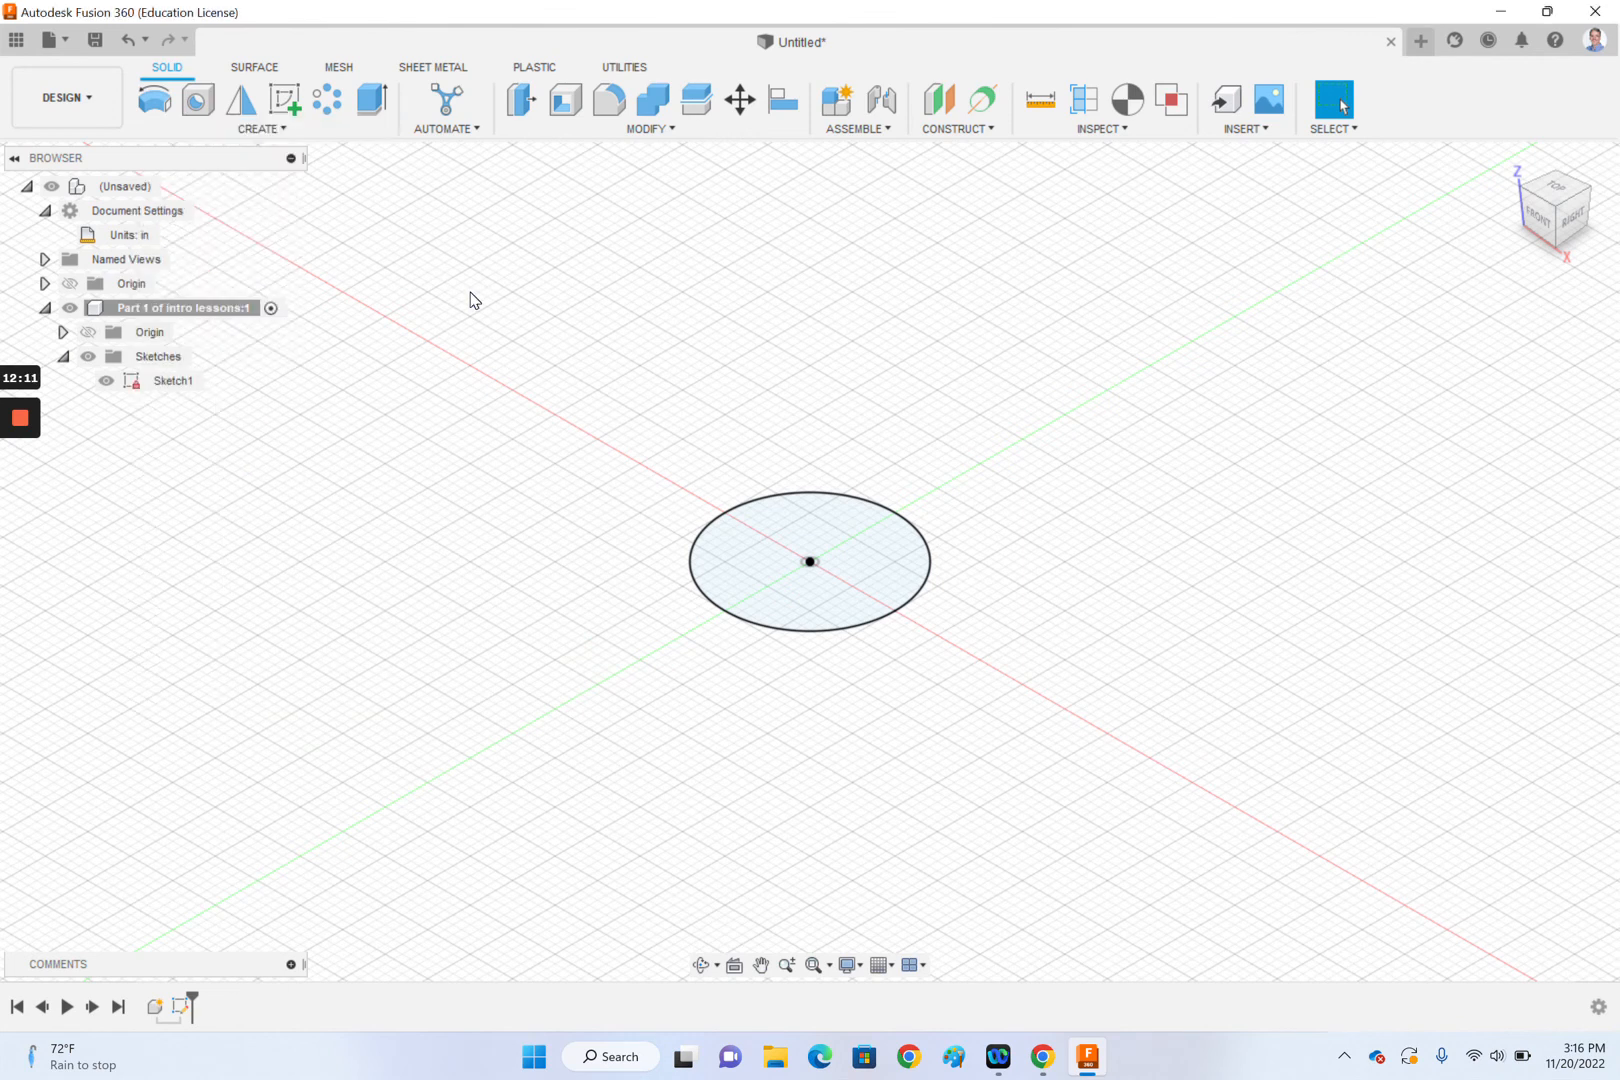
Extrude the circle profile upward freehand by about 2.4 in and lower it to about 1.8 in.
{"action": "left_click", "coordinate": [372, 102]}
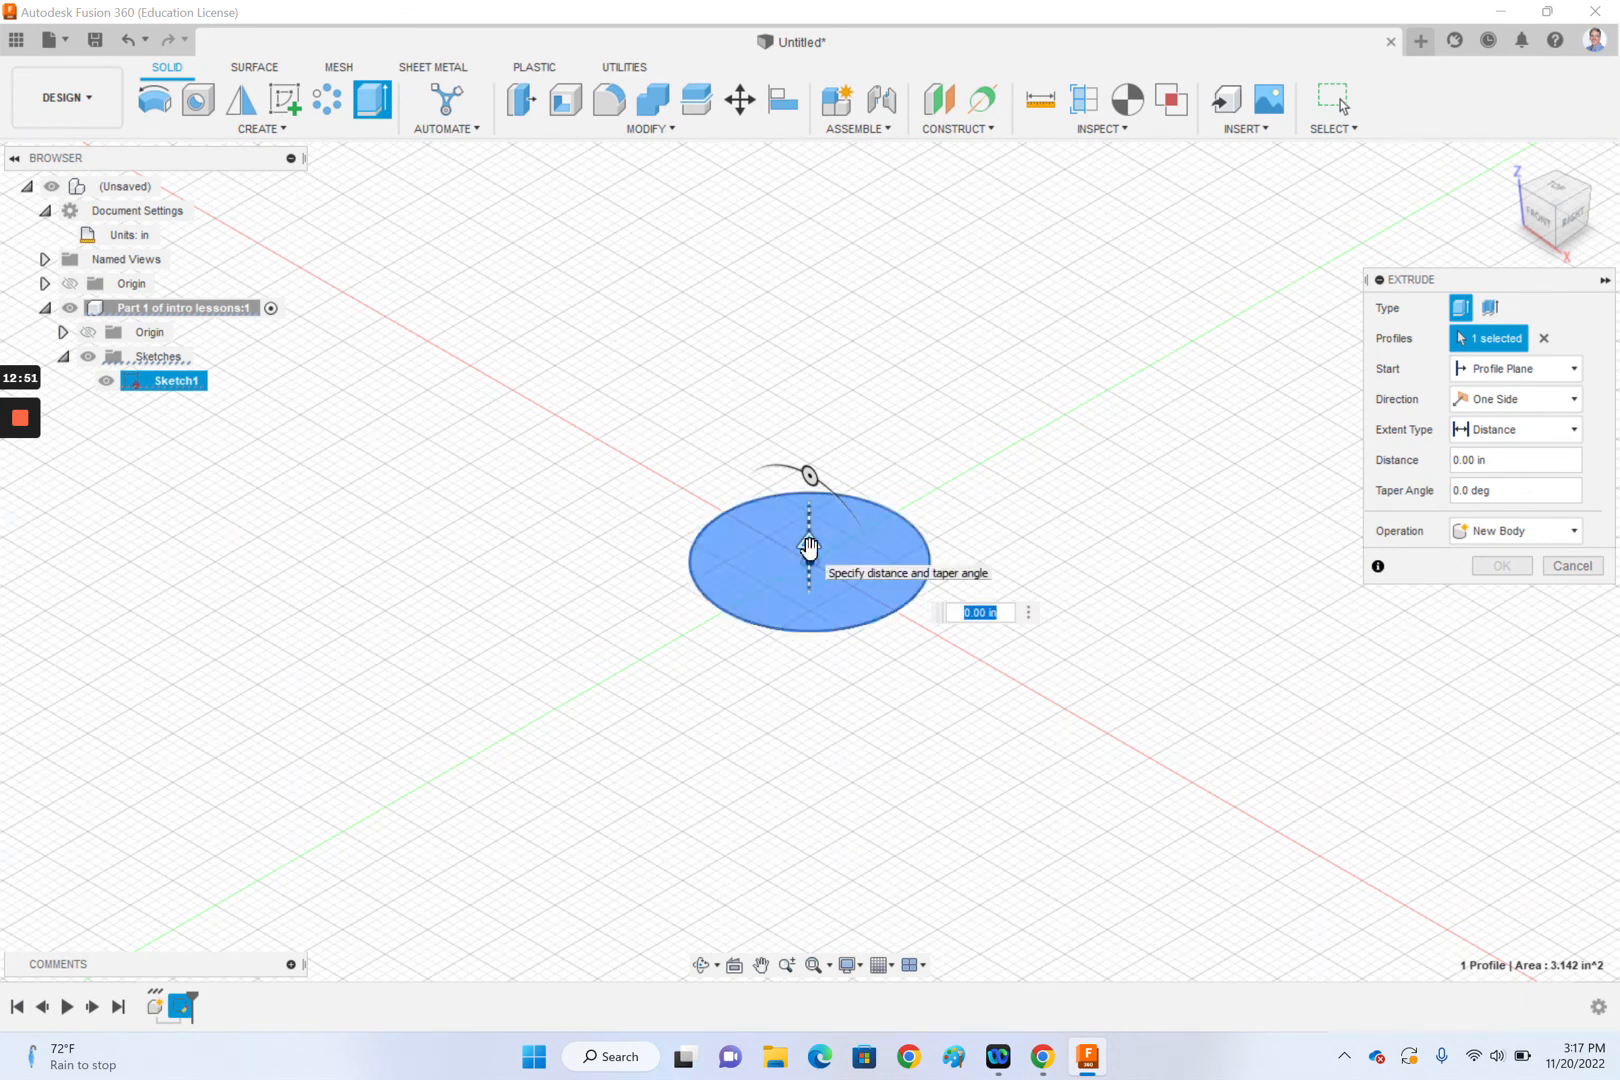
{"action": "left_click_drag", "start_coordinate": [809, 547], "coordinate": [817, 313]}
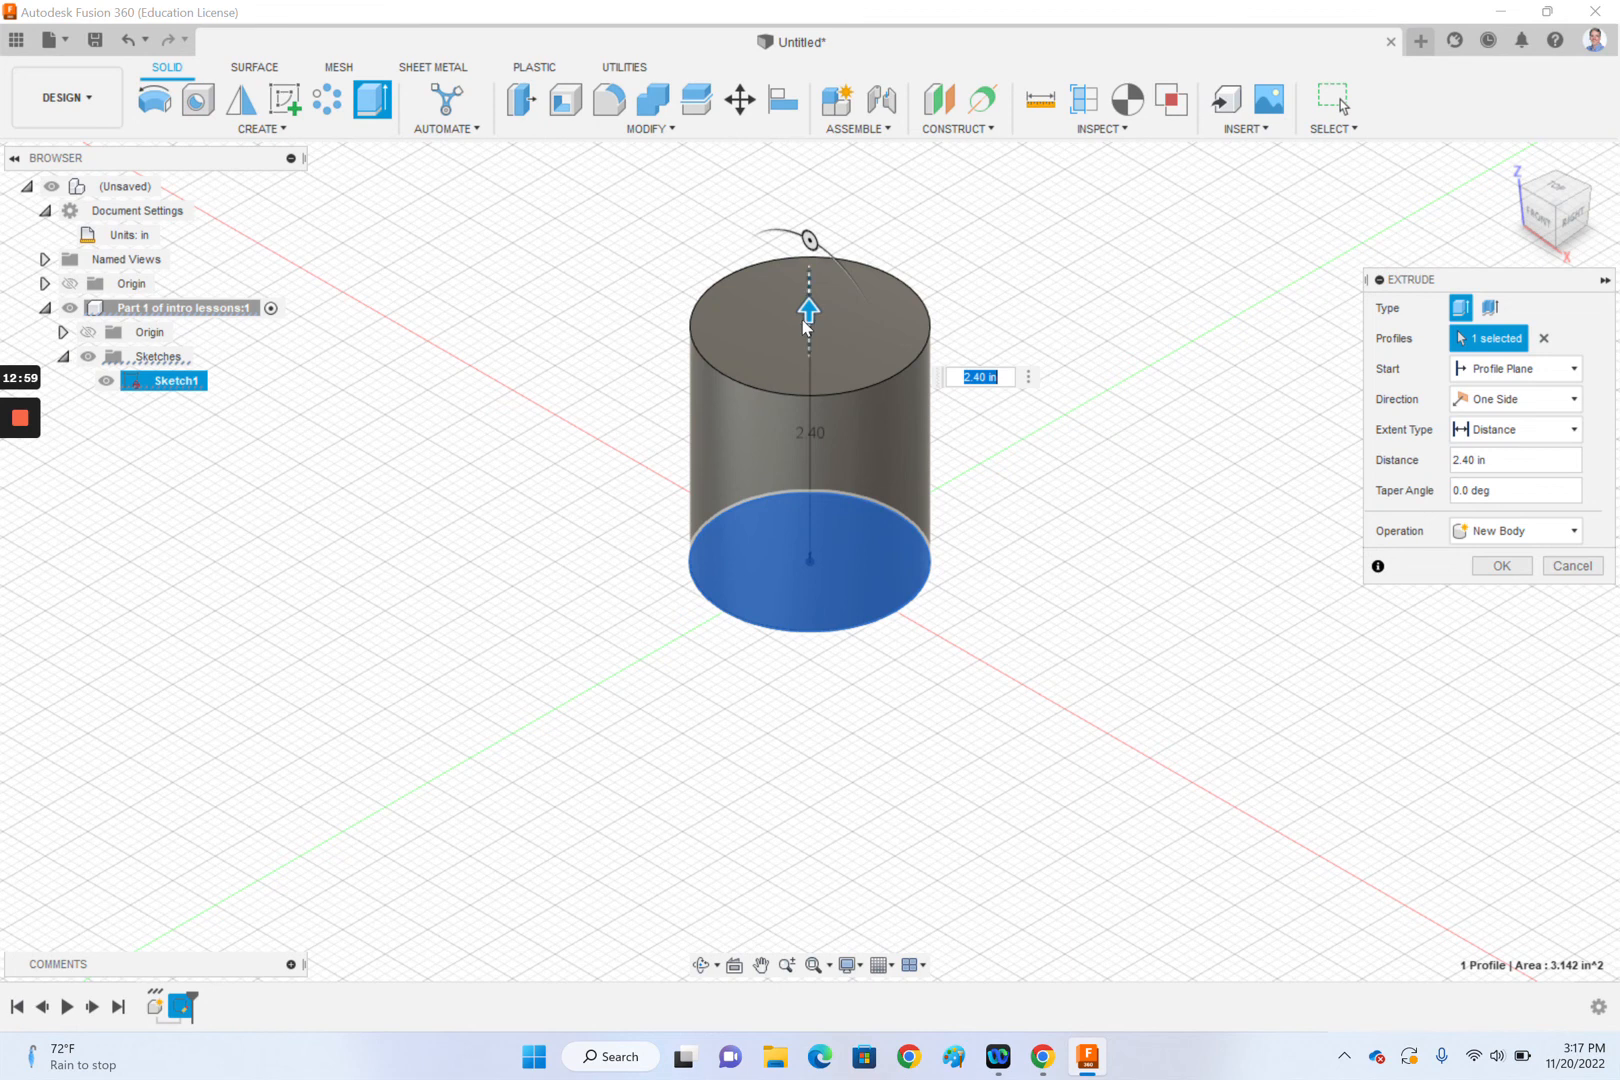
{"action": "left_click_drag", "start_coordinate": [808, 312], "coordinate": [804, 400]}
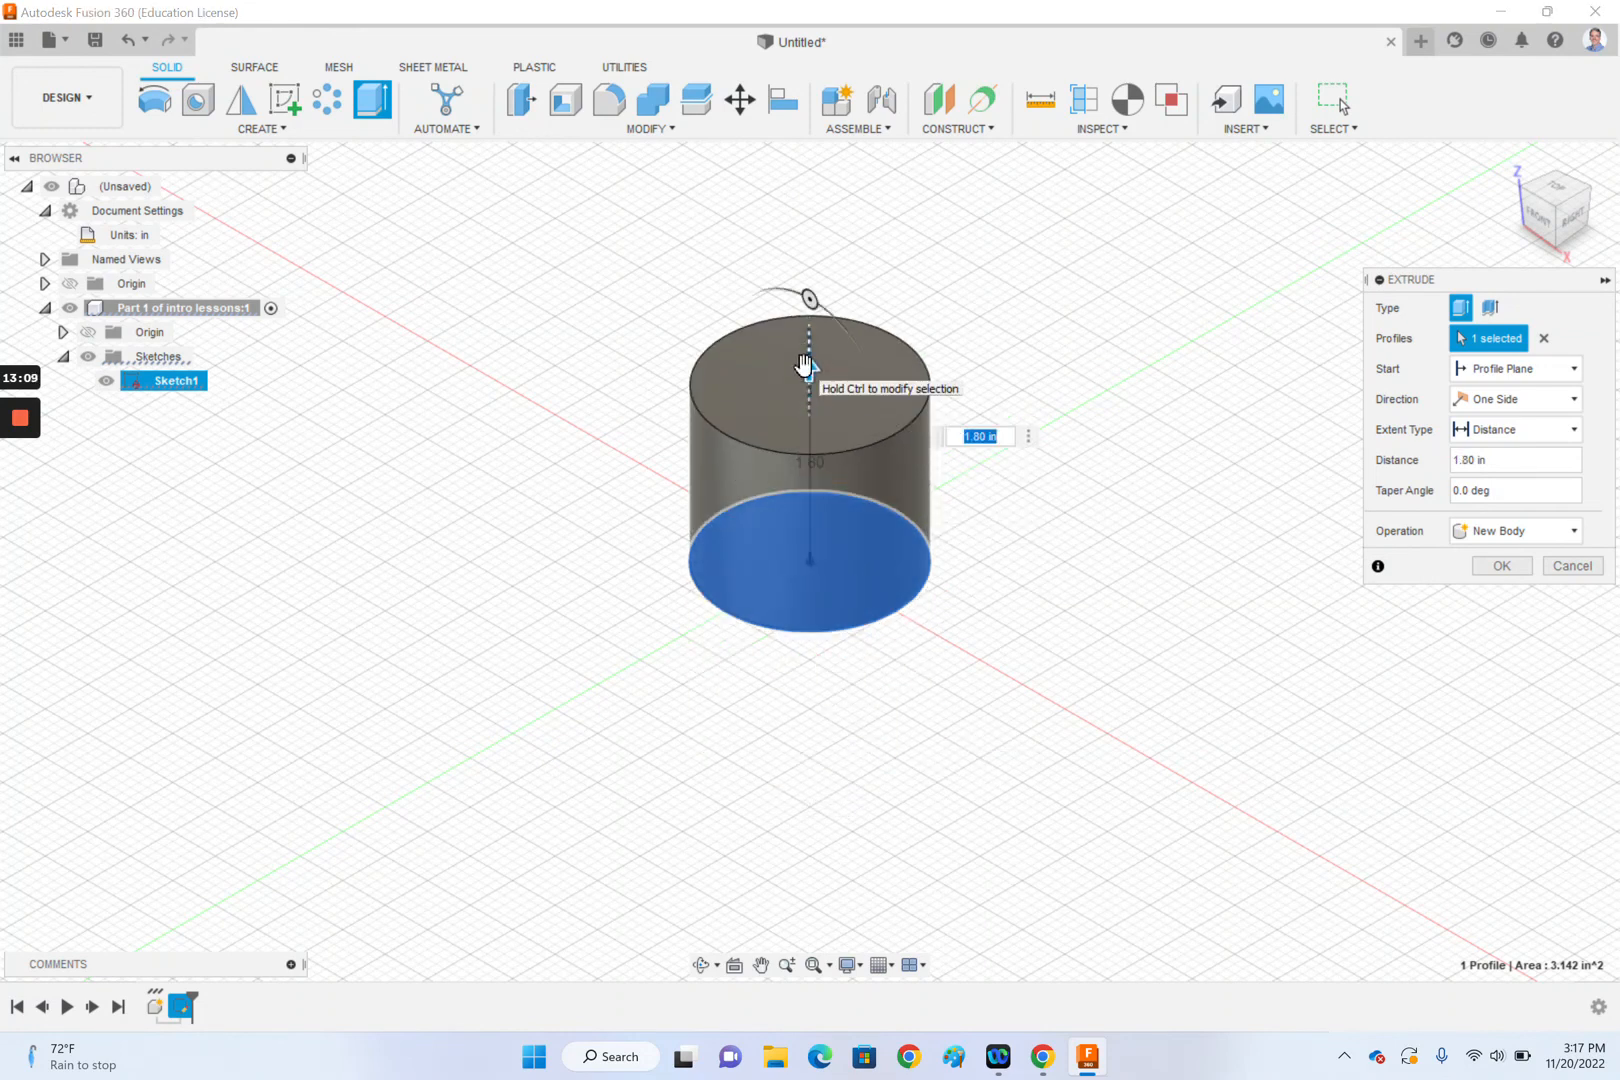
Try a 15-degree taper on the extrusion and set the taper angle back to 0.
{"action": "mouse_move", "coordinate": [803, 296]}
{"action": "left_mouse_down"}
{"action": "mouse_move", "coordinate": [864, 311]}
{"action": "mouse_move", "coordinate": [757, 300]}
{"action": "mouse_move", "coordinate": [805, 295]}
{"action": "mouse_move", "coordinate": [787, 305]}
{"action": "left_mouse_up"}
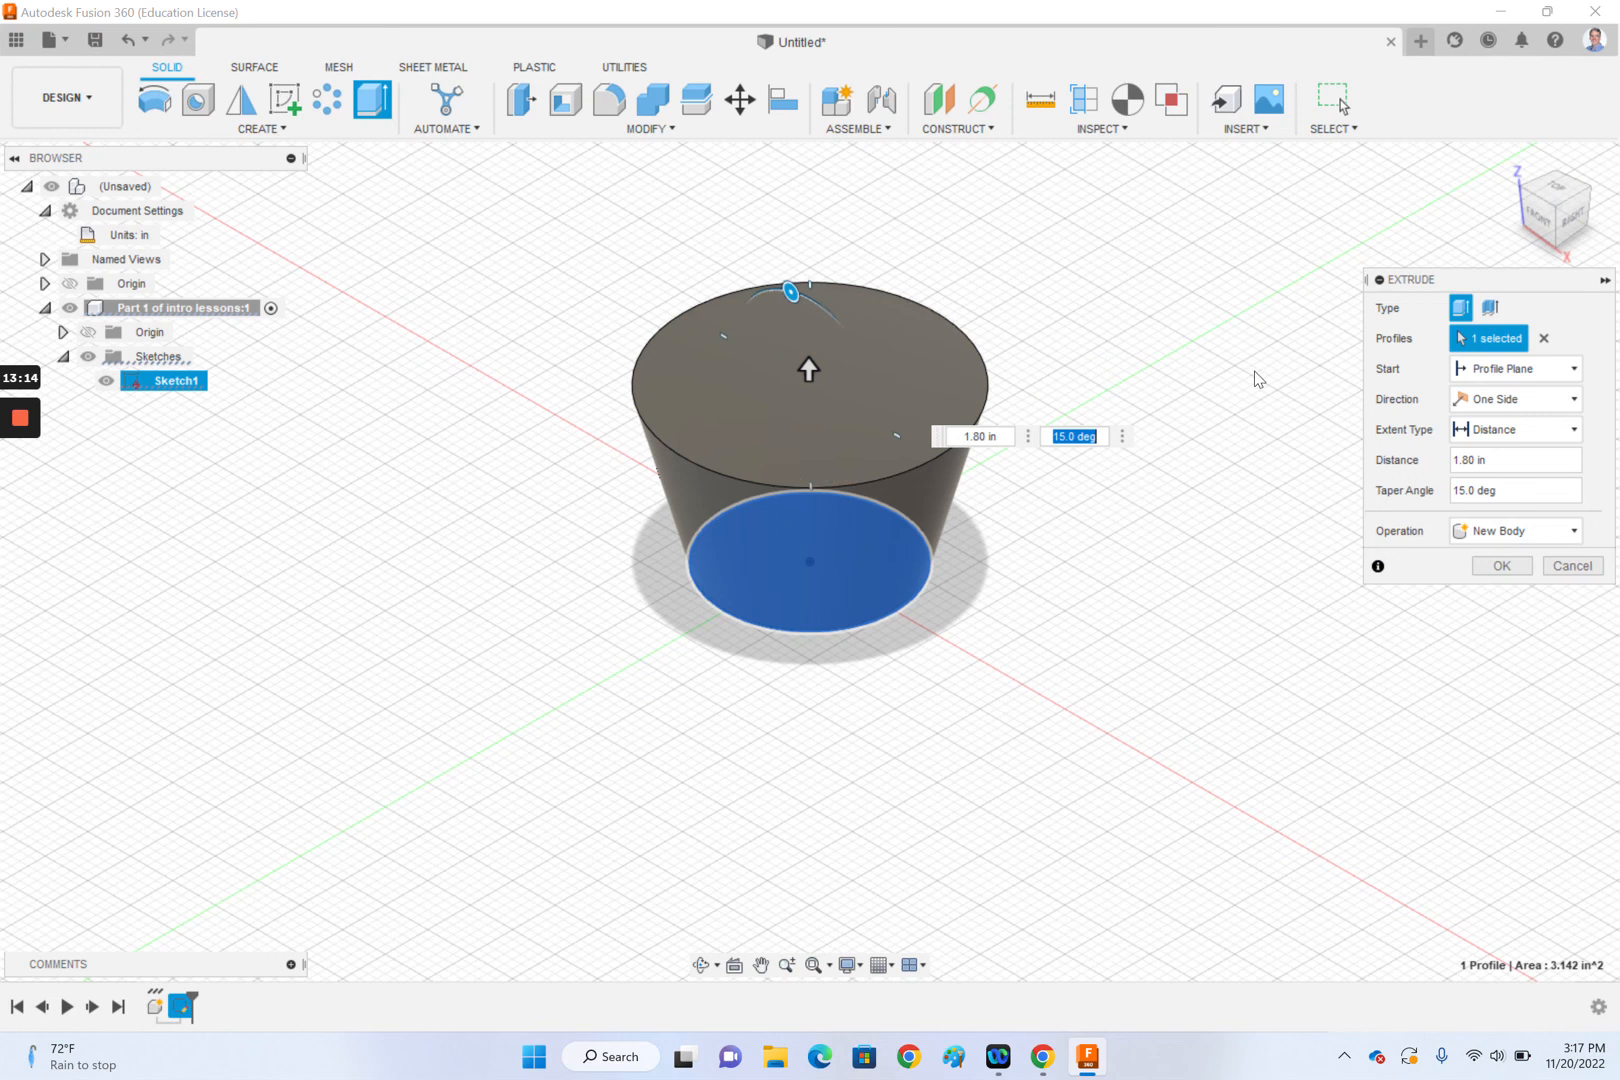
{"action": "left_click", "coordinate": [1530, 490]}
{"action": "left_click_drag", "start_coordinate": [1525, 491], "coordinate": [1440, 503]}
{"action": "type", "text": "0"}
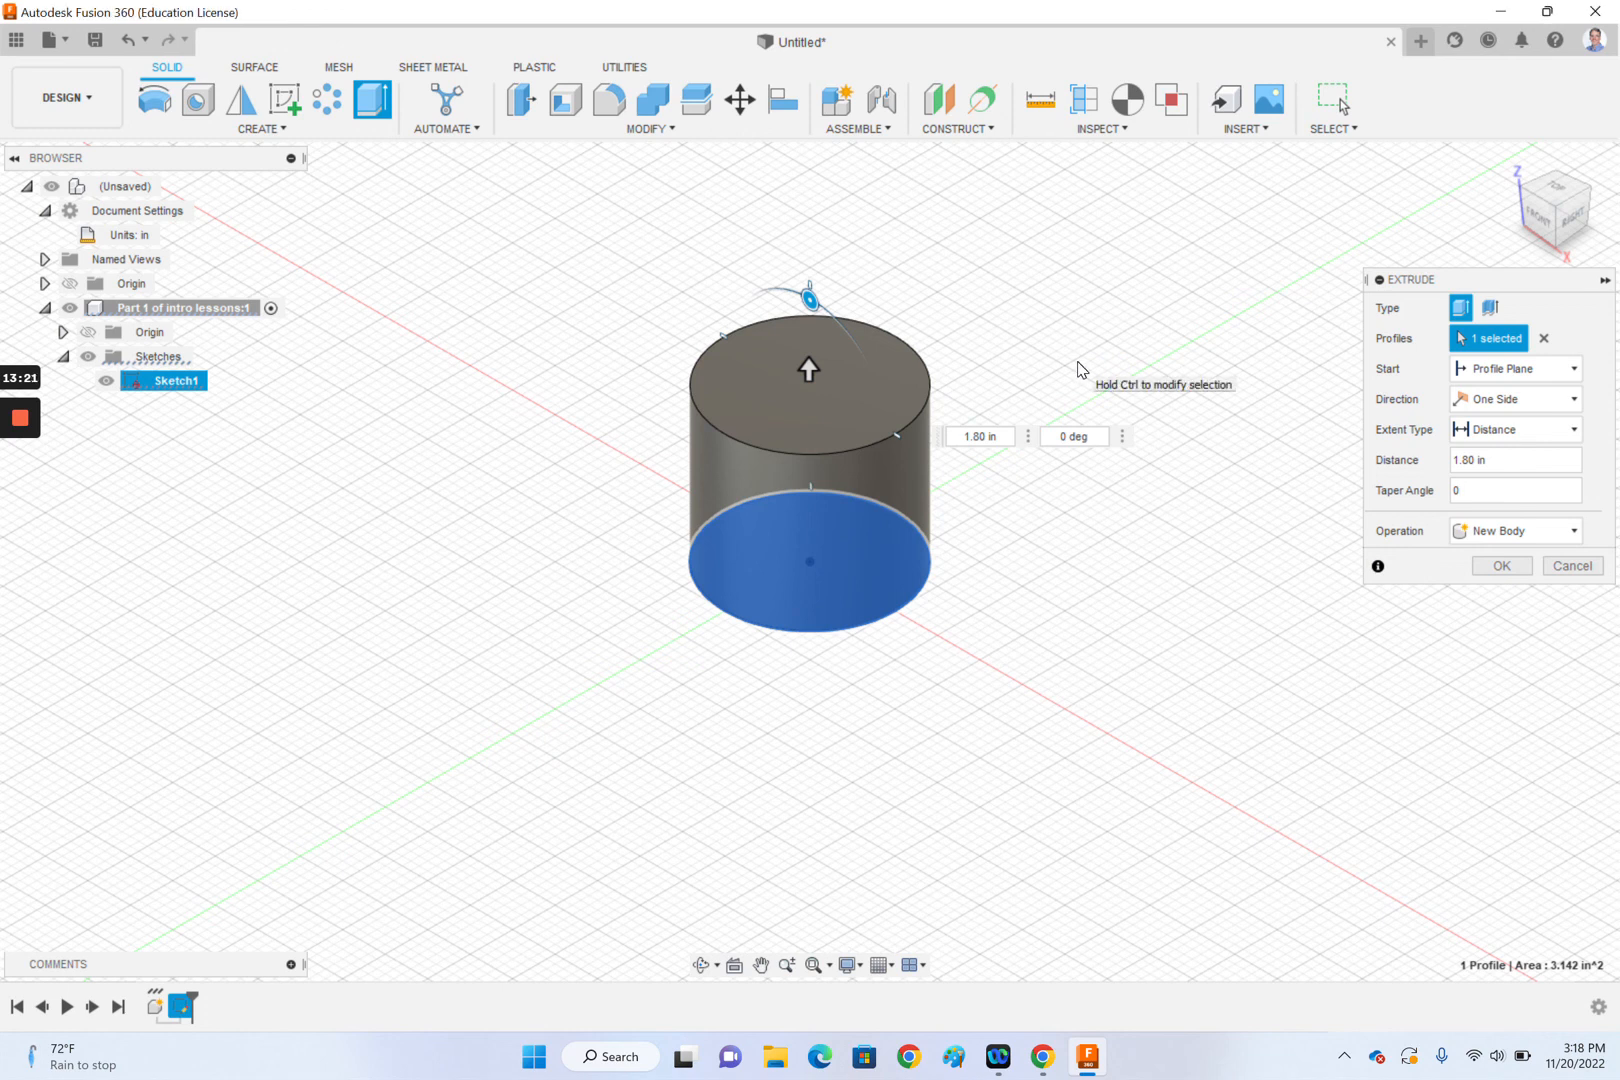
Set the extrusion distance to 3 in and create the cylinder as a new body.
{"action": "left_click", "coordinate": [810, 368]}
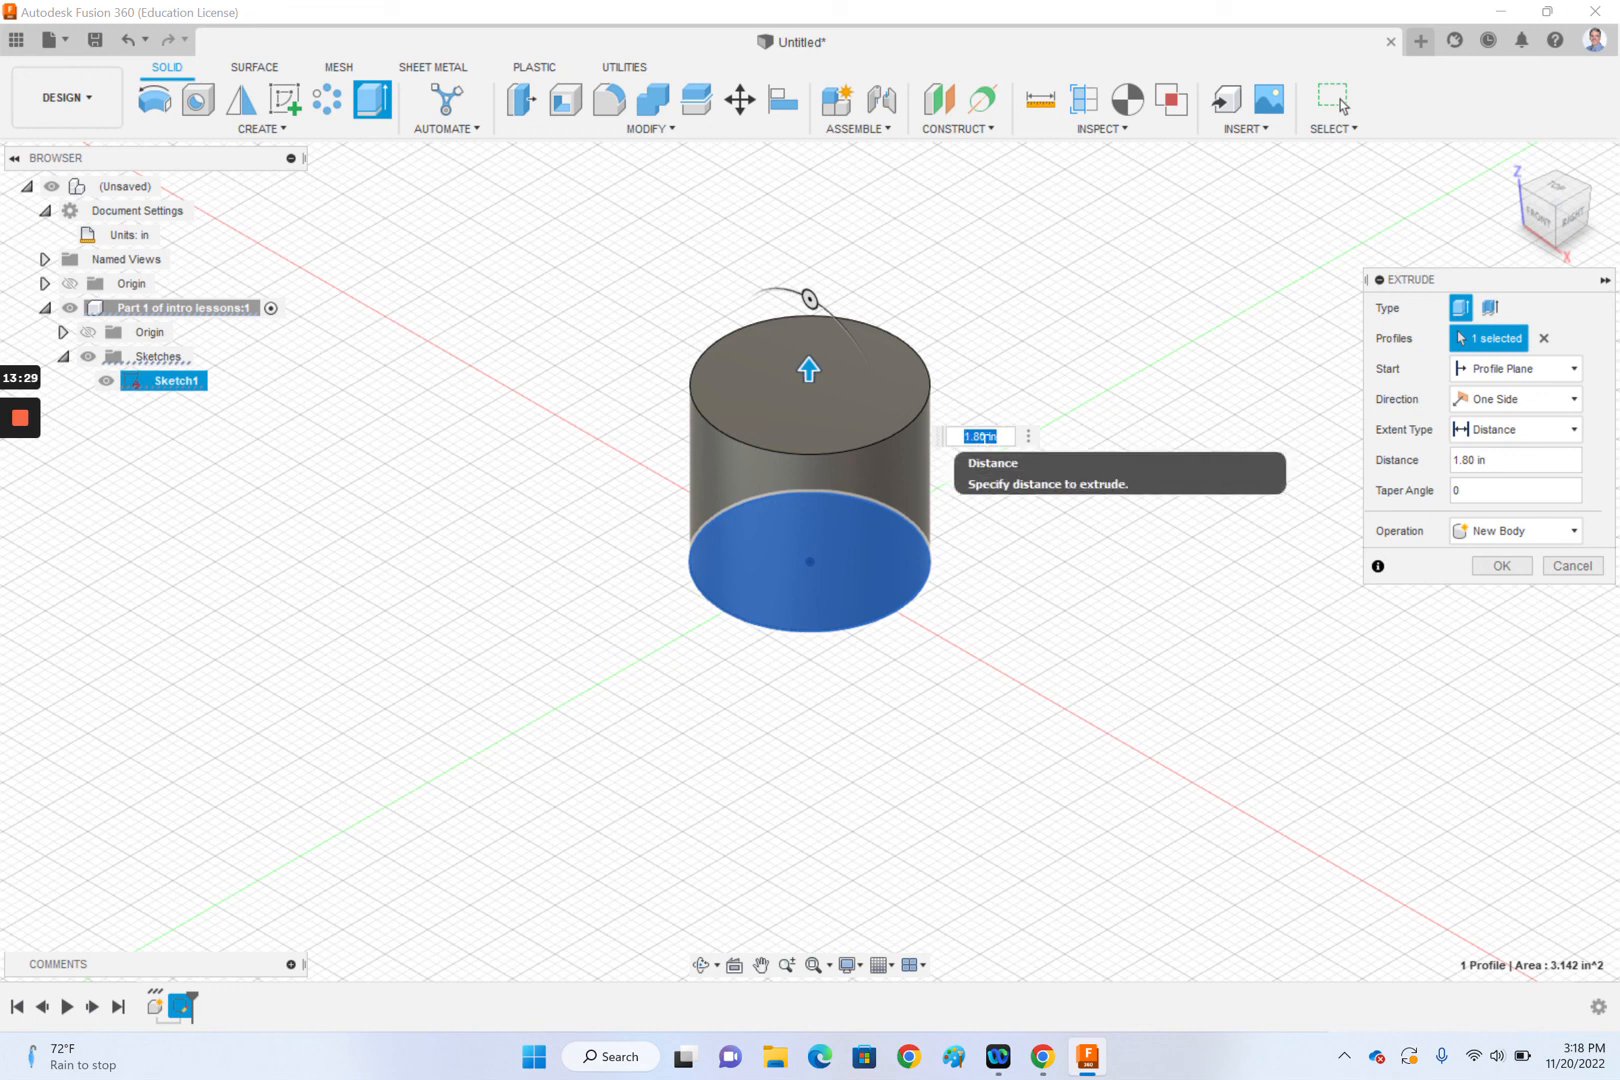
{"action": "key", "text": "Return"}
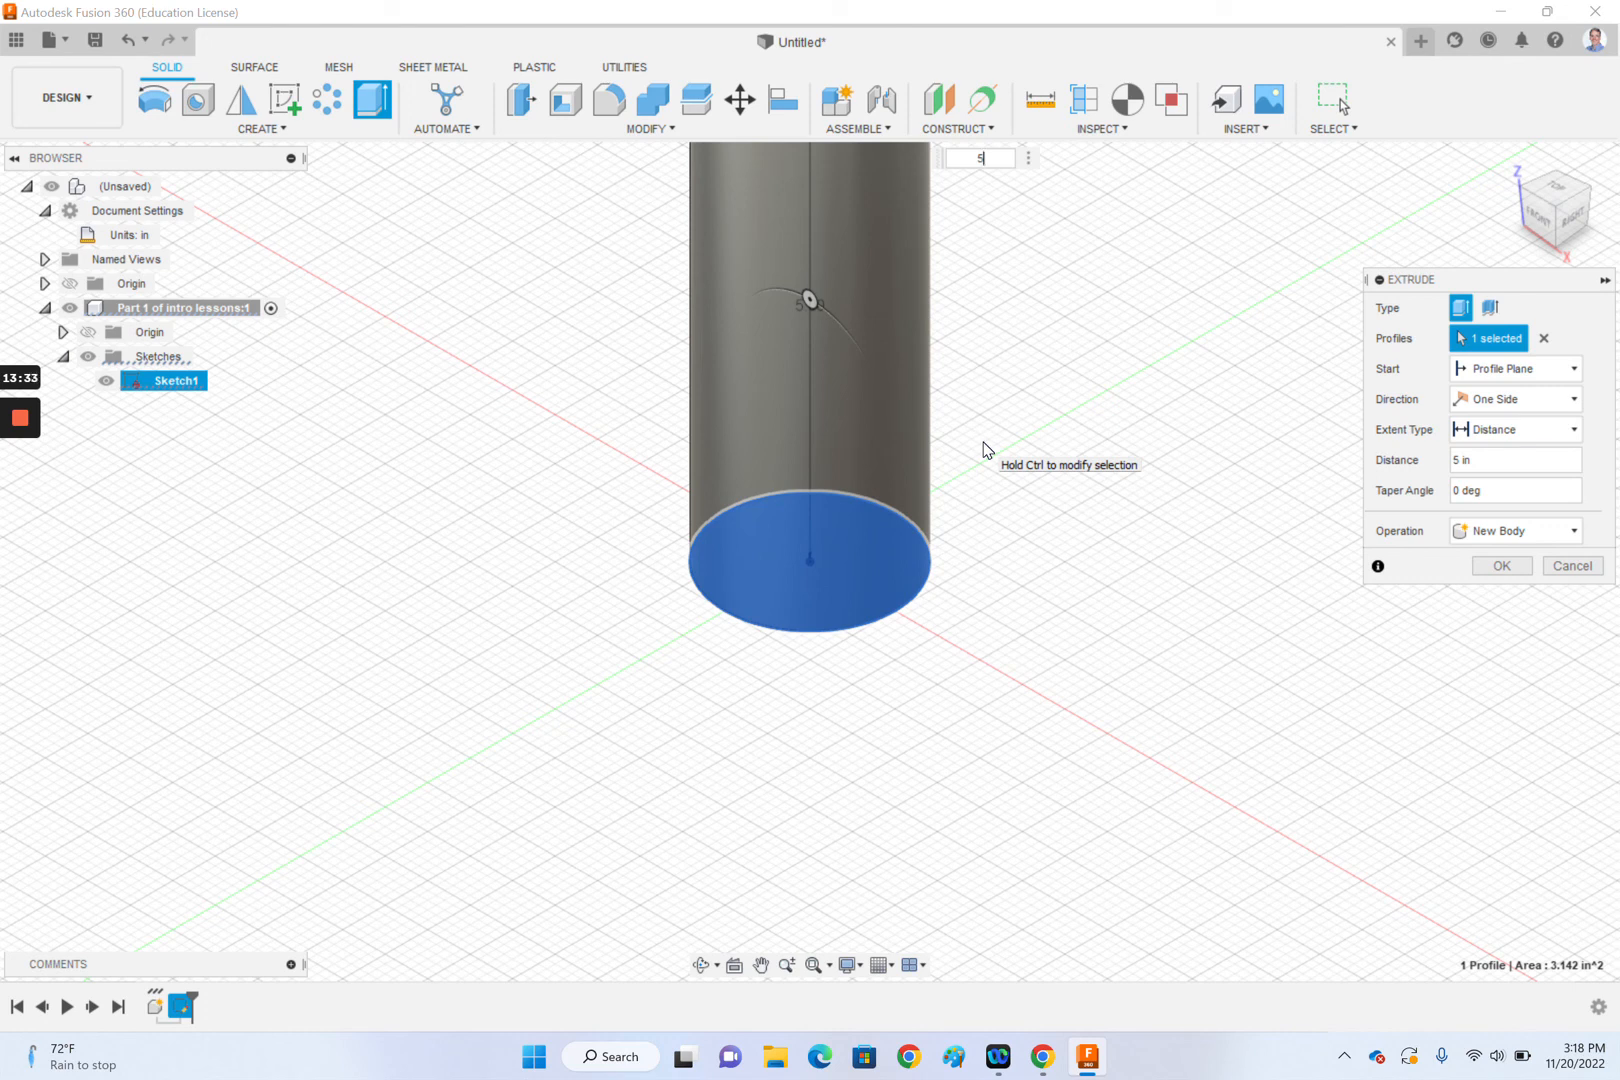
{"action": "key", "text": "BackSpace"}
{"action": "type", "text": "3"}
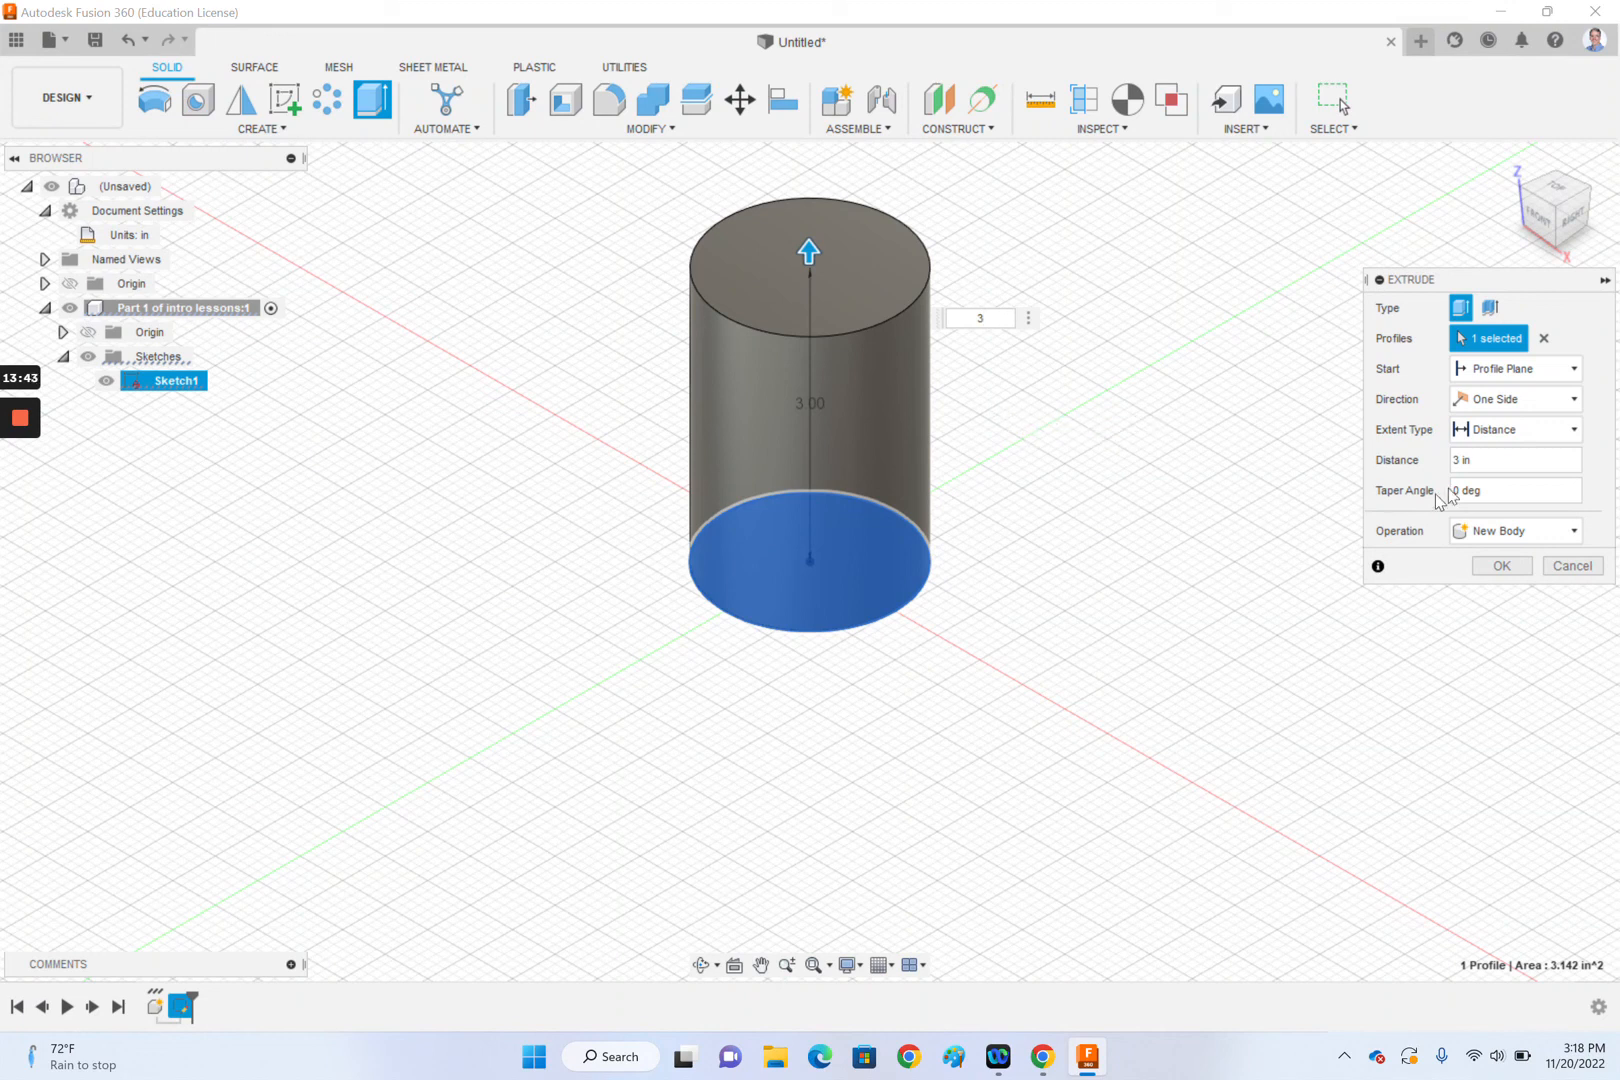
{"action": "left_click", "coordinate": [1503, 566]}
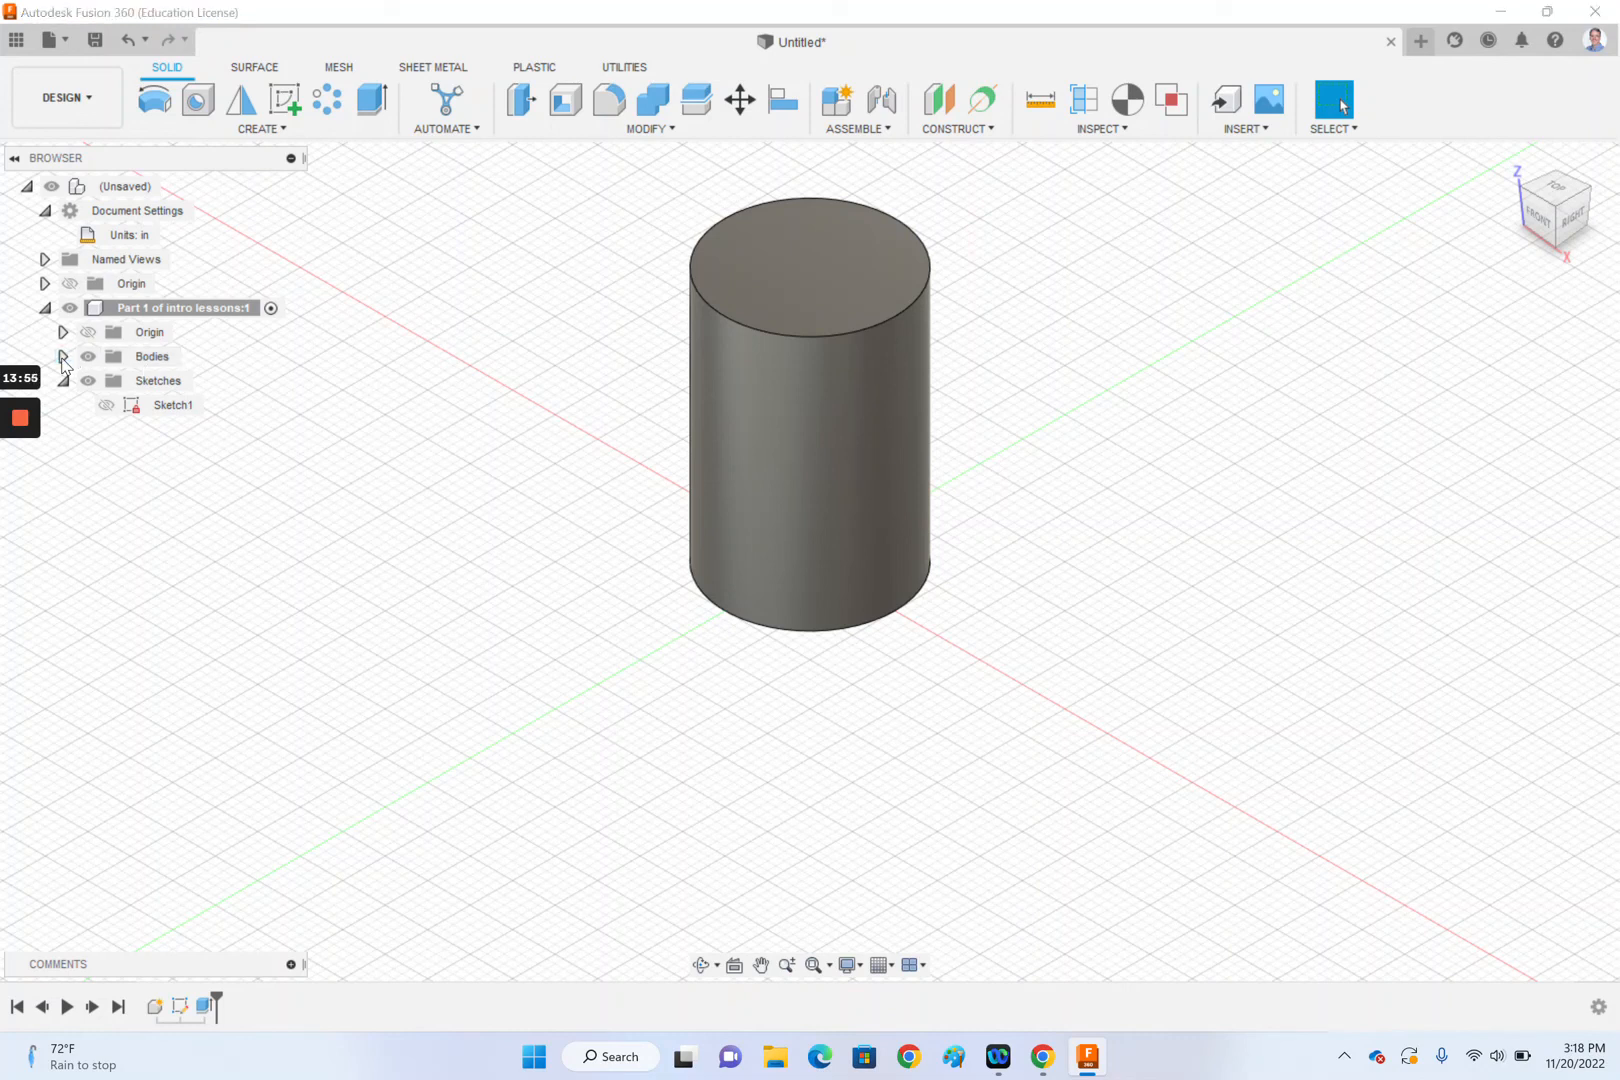
Toggle the visibility of the cylinder body and its base sketch, and inspect the body from other angles.
{"action": "left_click", "coordinate": [63, 356]}
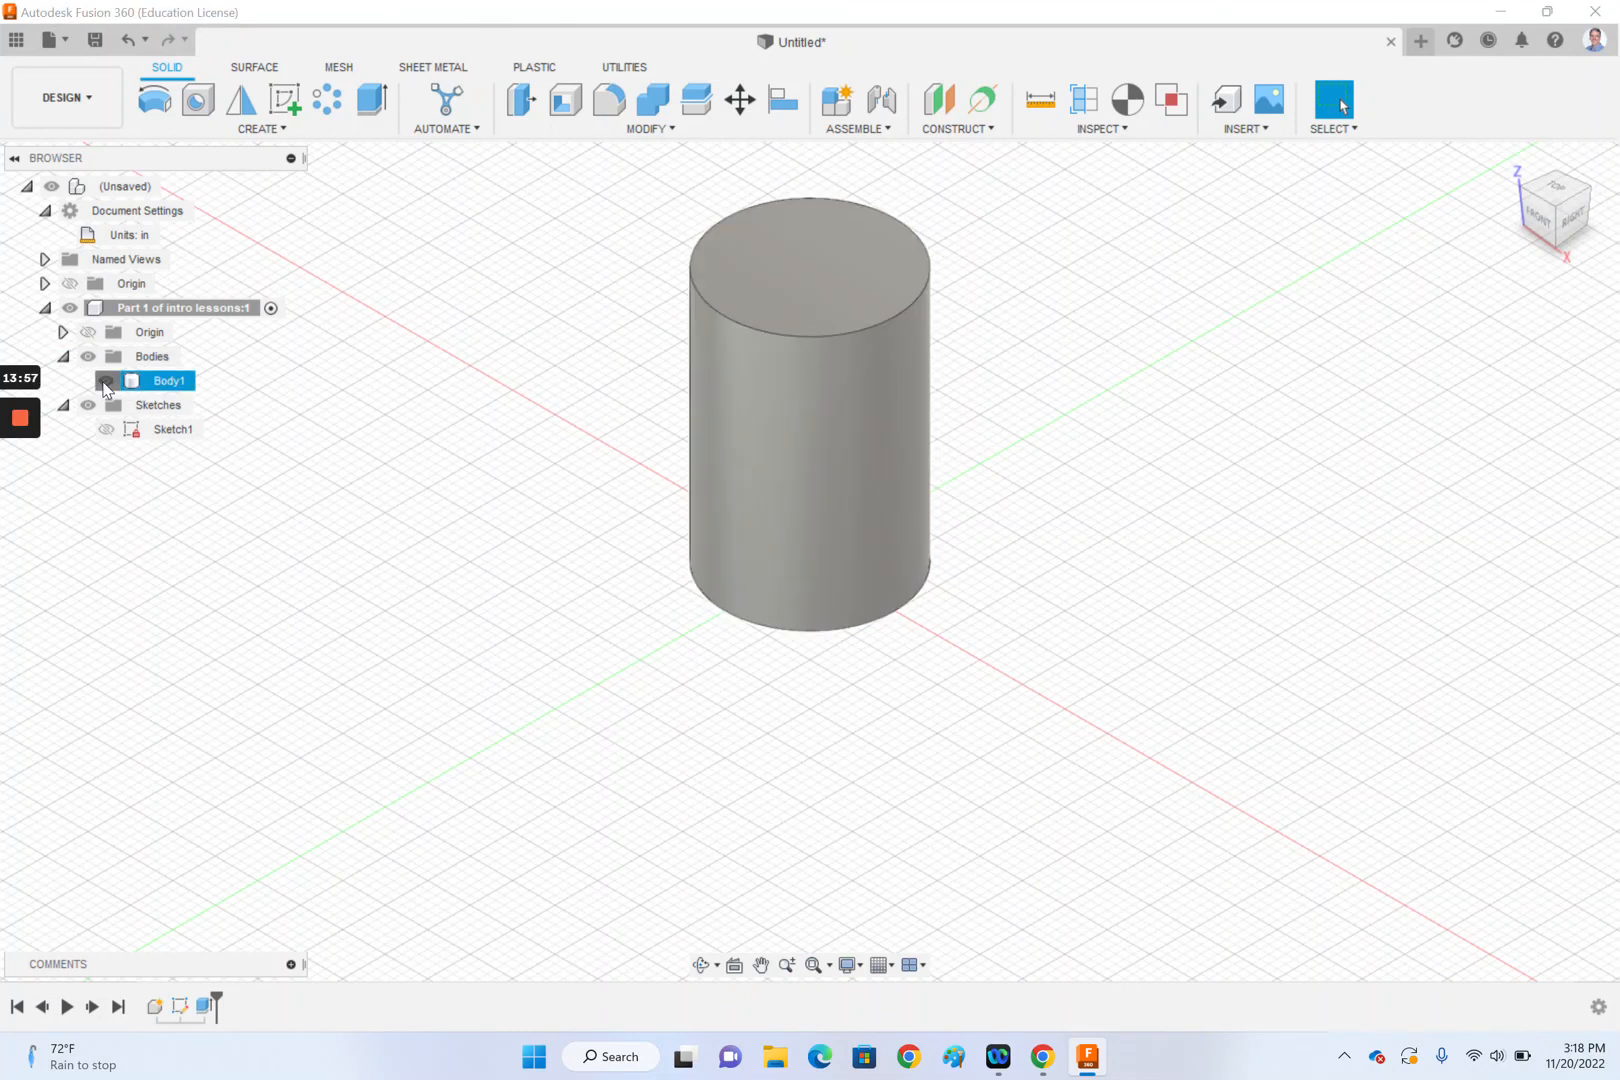
{"action": "left_click", "coordinate": [106, 384]}
{"action": "left_click", "coordinate": [106, 429]}
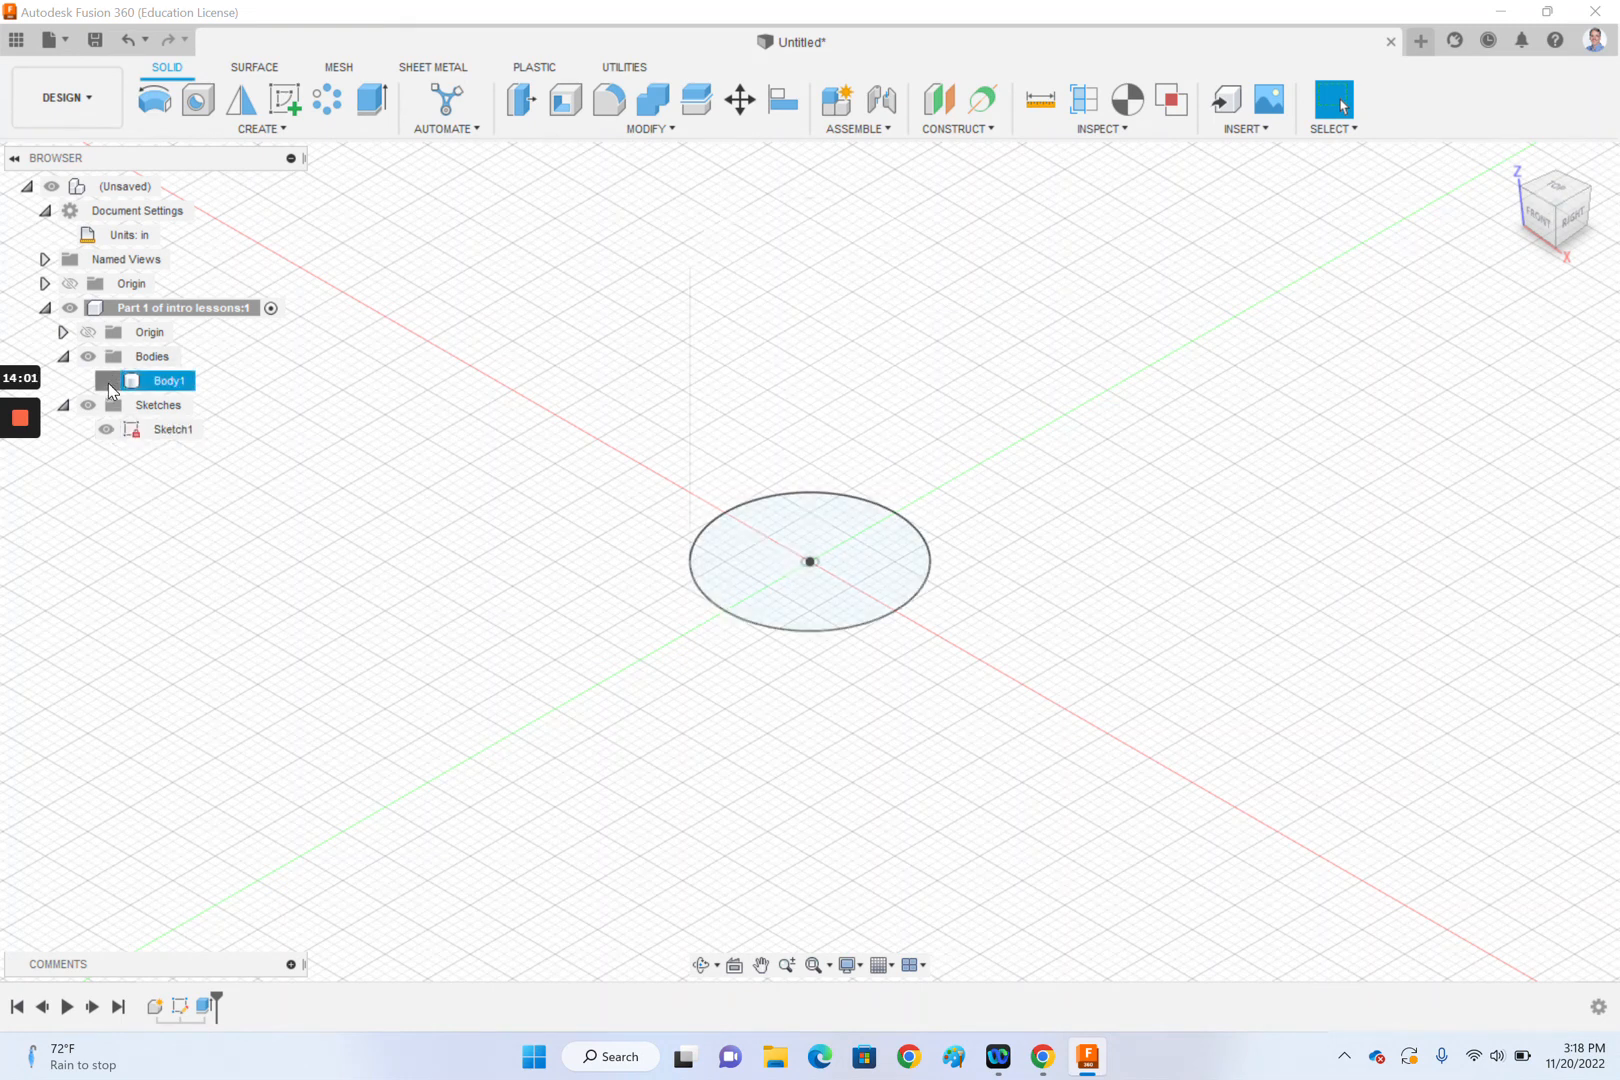
{"action": "left_click", "coordinate": [106, 381]}
{"action": "left_click", "coordinate": [106, 429]}
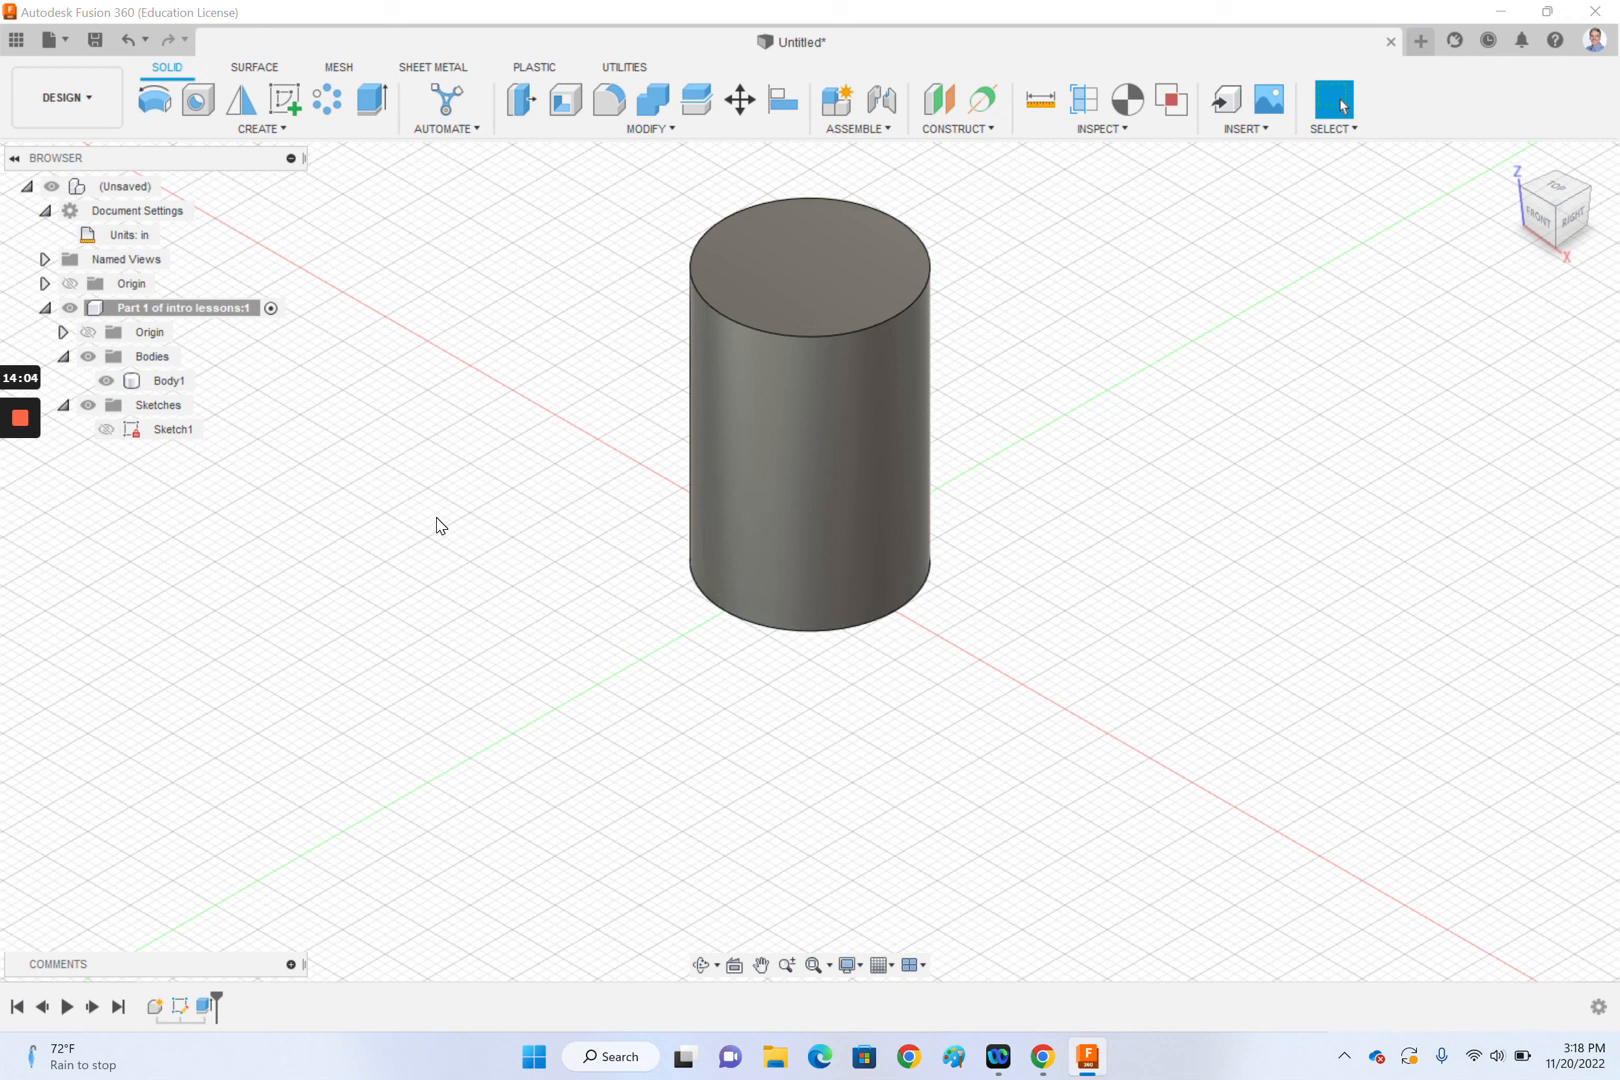
{"action": "left_click", "coordinate": [107, 382]}
{"action": "left_click", "coordinate": [107, 382]}
{"action": "mouse_move", "coordinate": [1552, 209]}
{"action": "left_mouse_down"}
{"action": "mouse_move", "coordinate": [1472, 286]}
{"action": "mouse_move", "coordinate": [1562, 240]}
{"action": "mouse_move", "coordinate": [1556, 194]}
{"action": "mouse_move", "coordinate": [1578, 194]}
{"action": "mouse_move", "coordinate": [1550, 197]}
{"action": "left_mouse_up"}
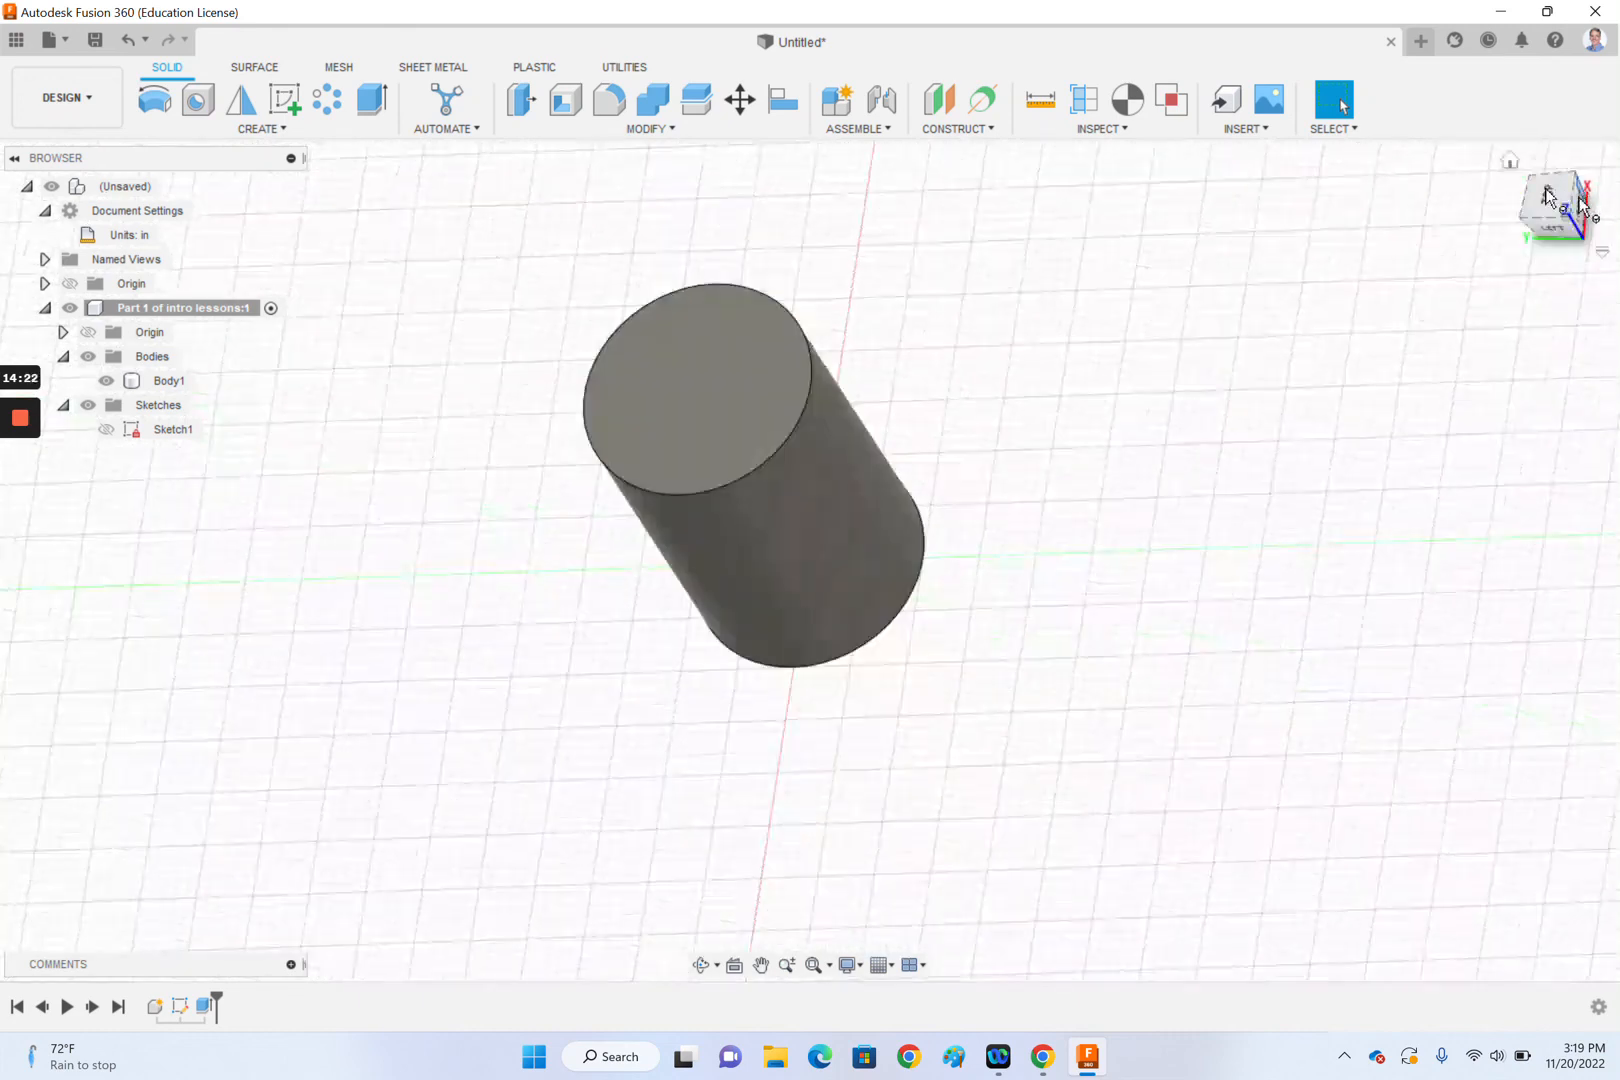
{"action": "left_click", "coordinate": [1548, 196]}
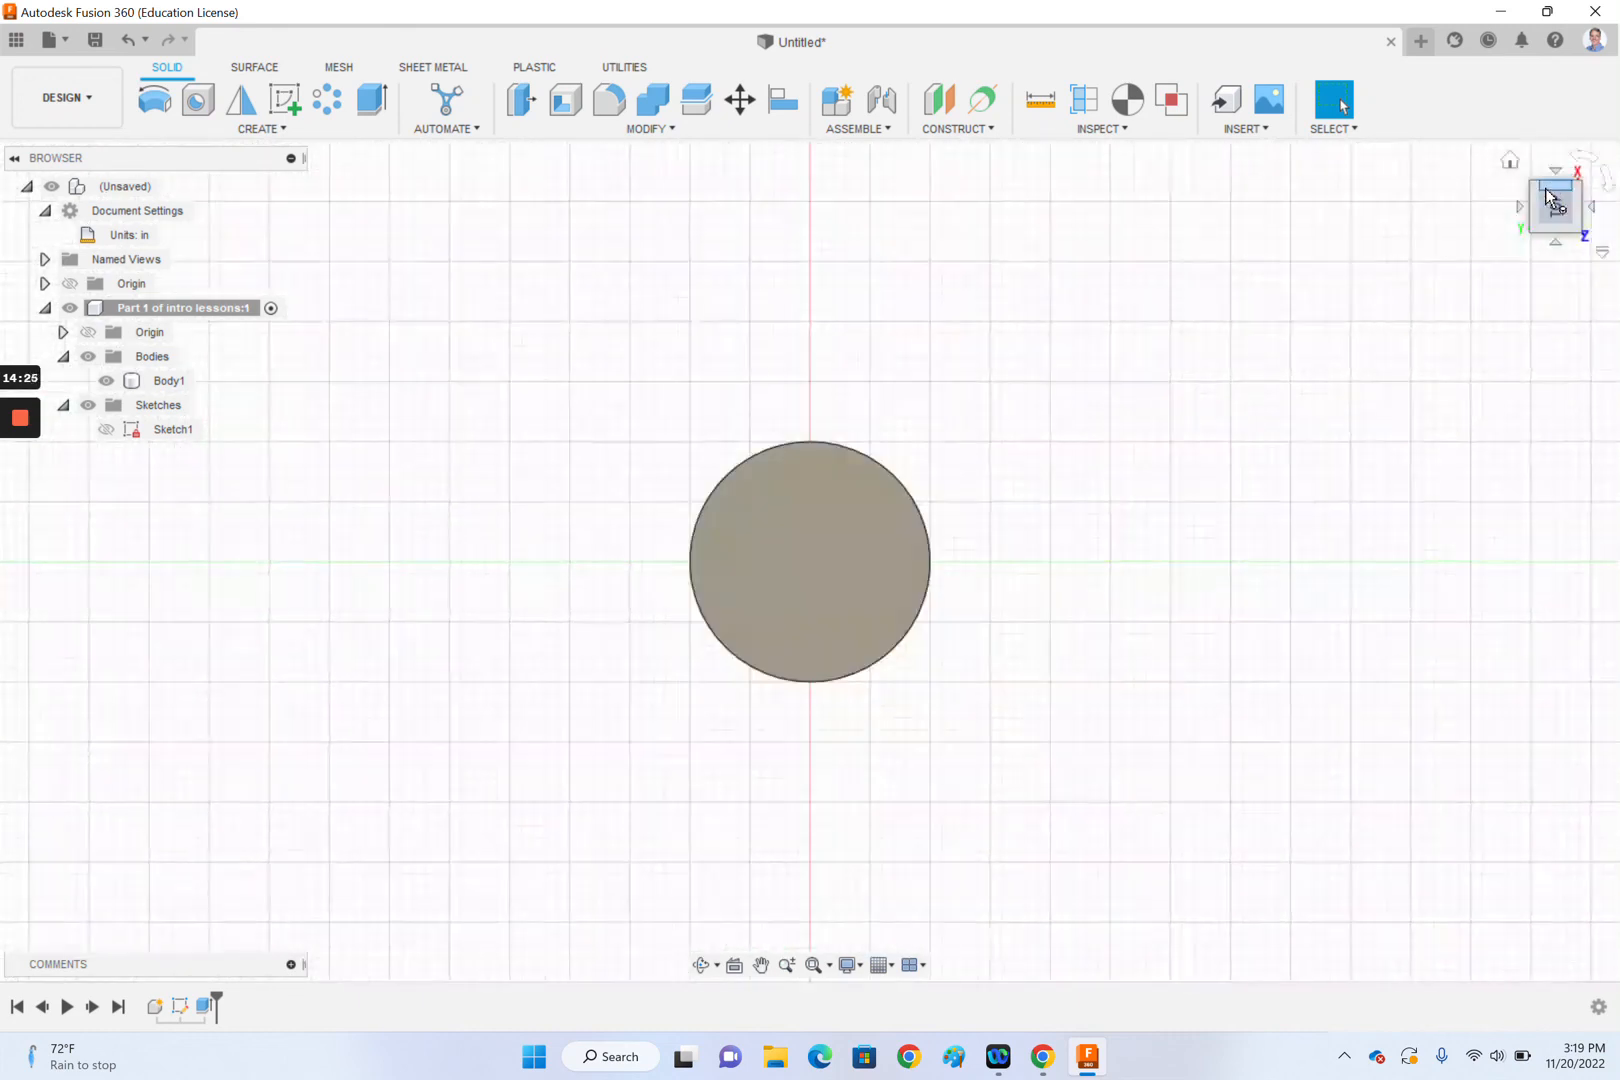
Inspect the cylinder from the bottom-right edge and the right side, roll the side view in quarter turns, and return to the home view.
{"action": "left_click", "coordinate": [1562, 192]}
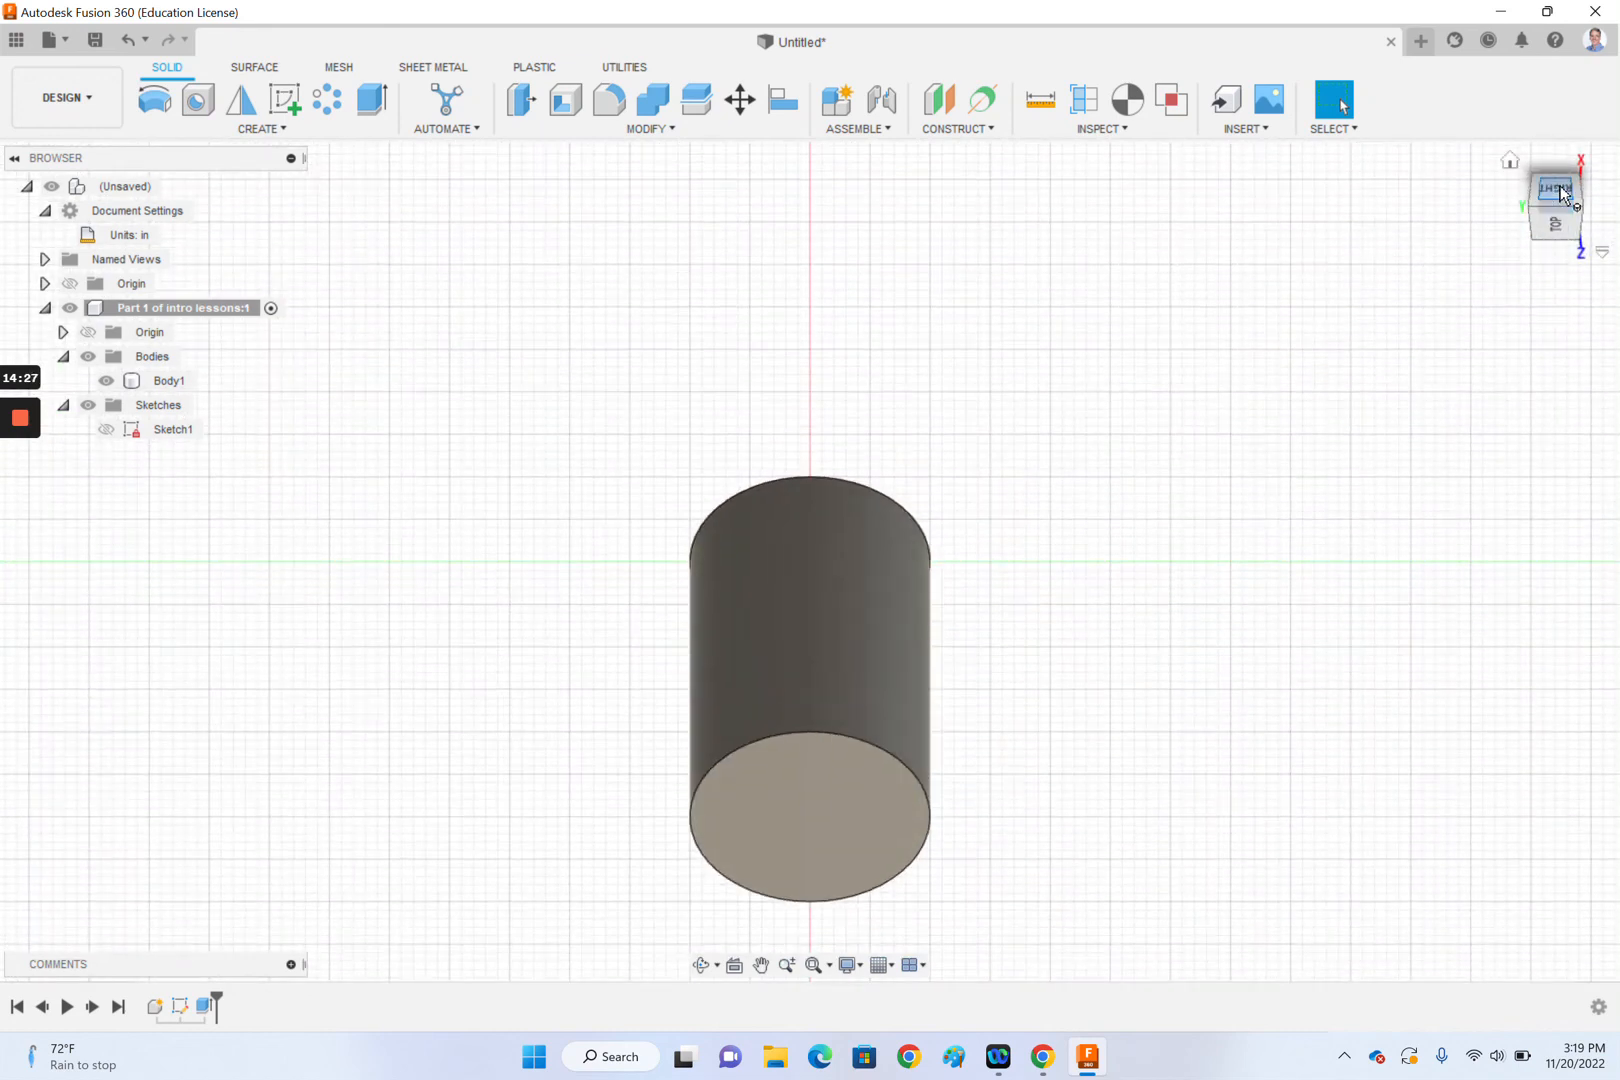
{"action": "left_click", "coordinate": [1563, 194]}
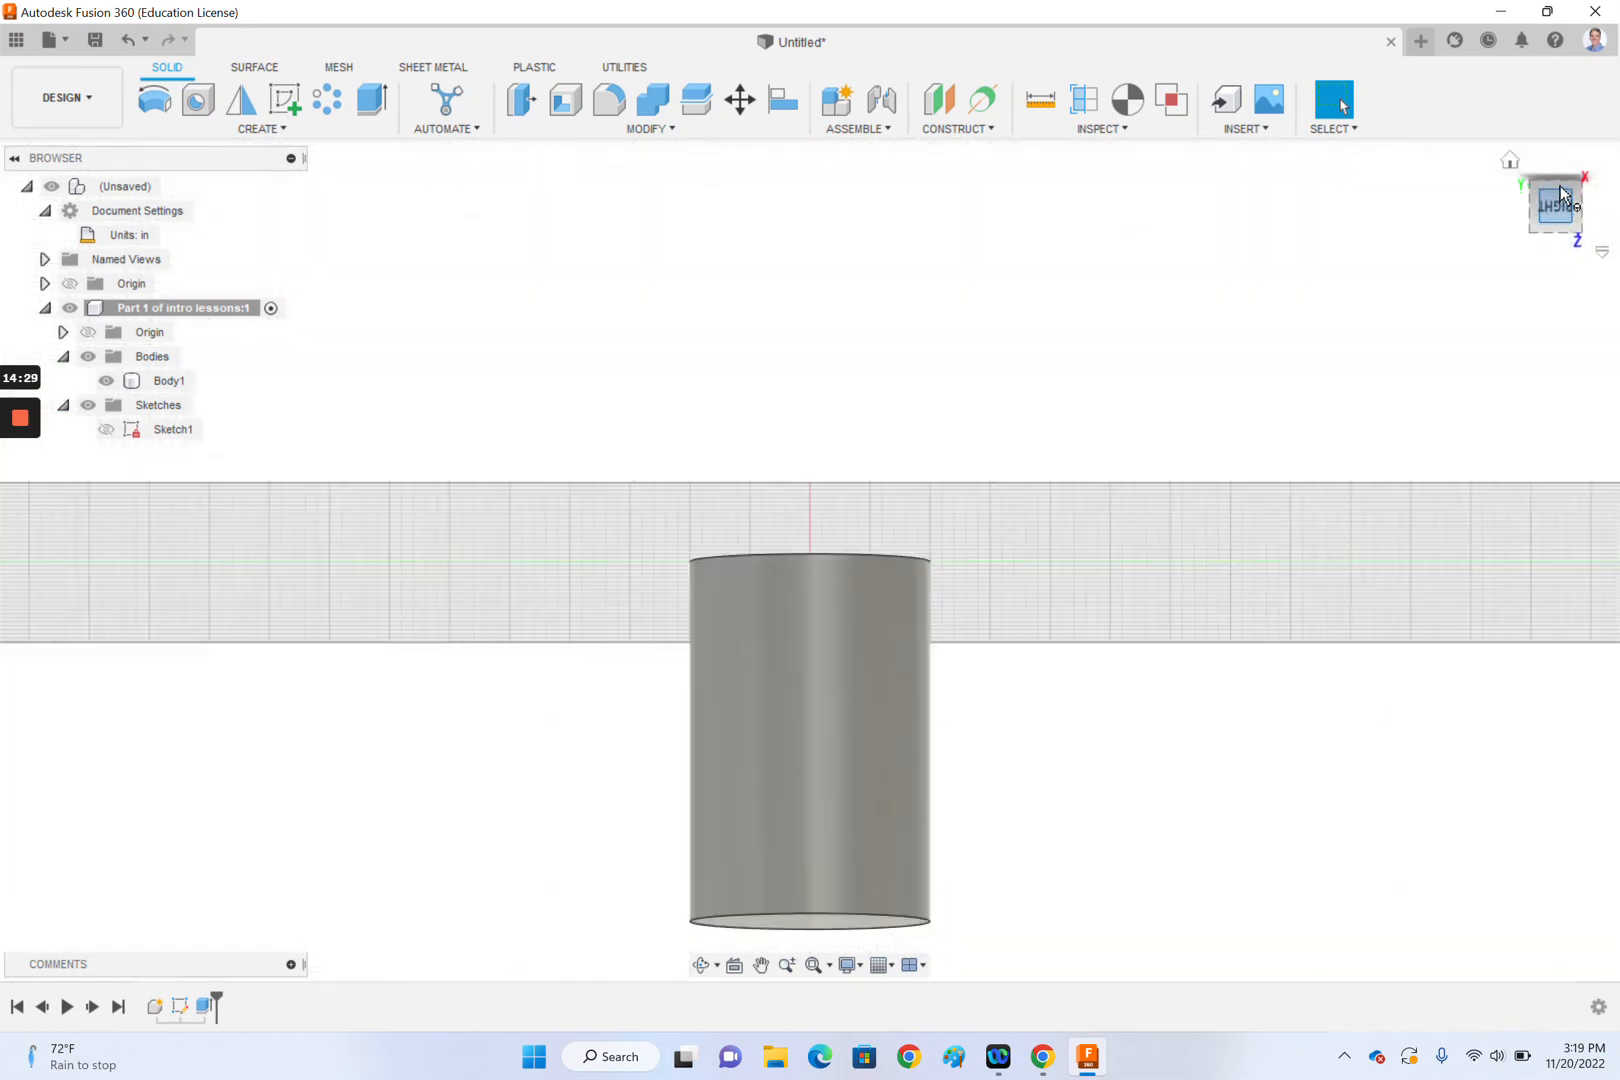
{"action": "left_click", "coordinate": [1591, 160]}
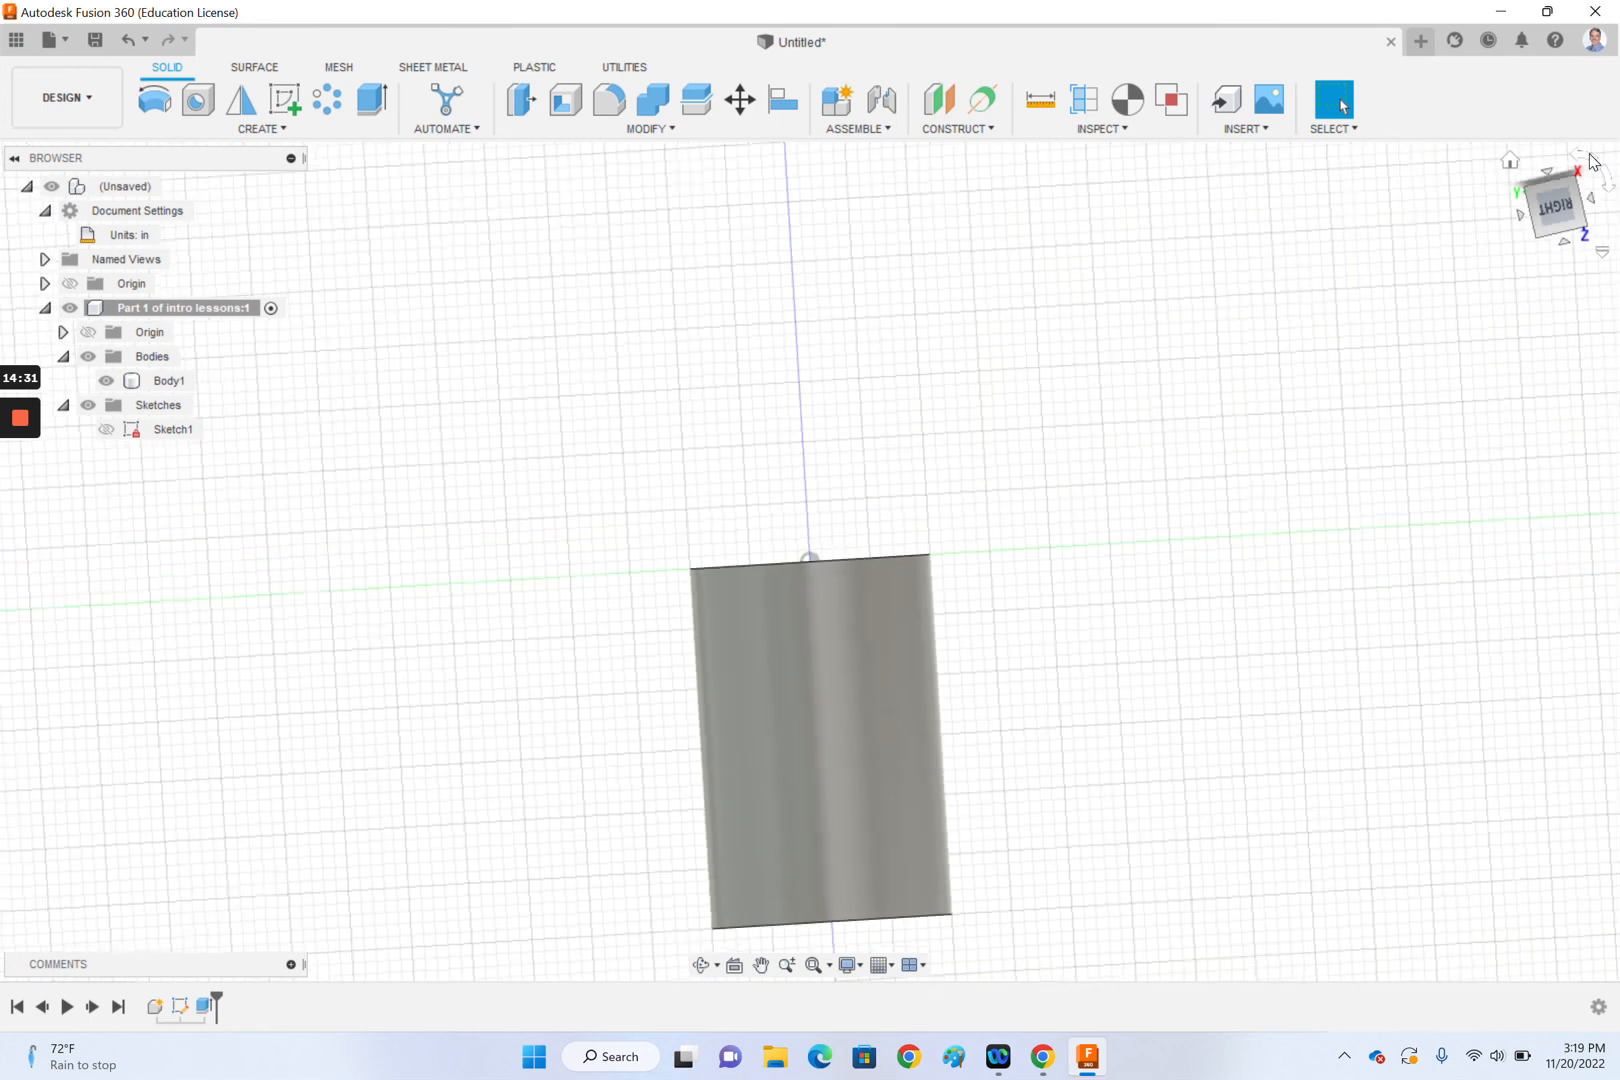
{"action": "left_click", "coordinate": [1592, 161]}
{"action": "left_click", "coordinate": [1591, 160]}
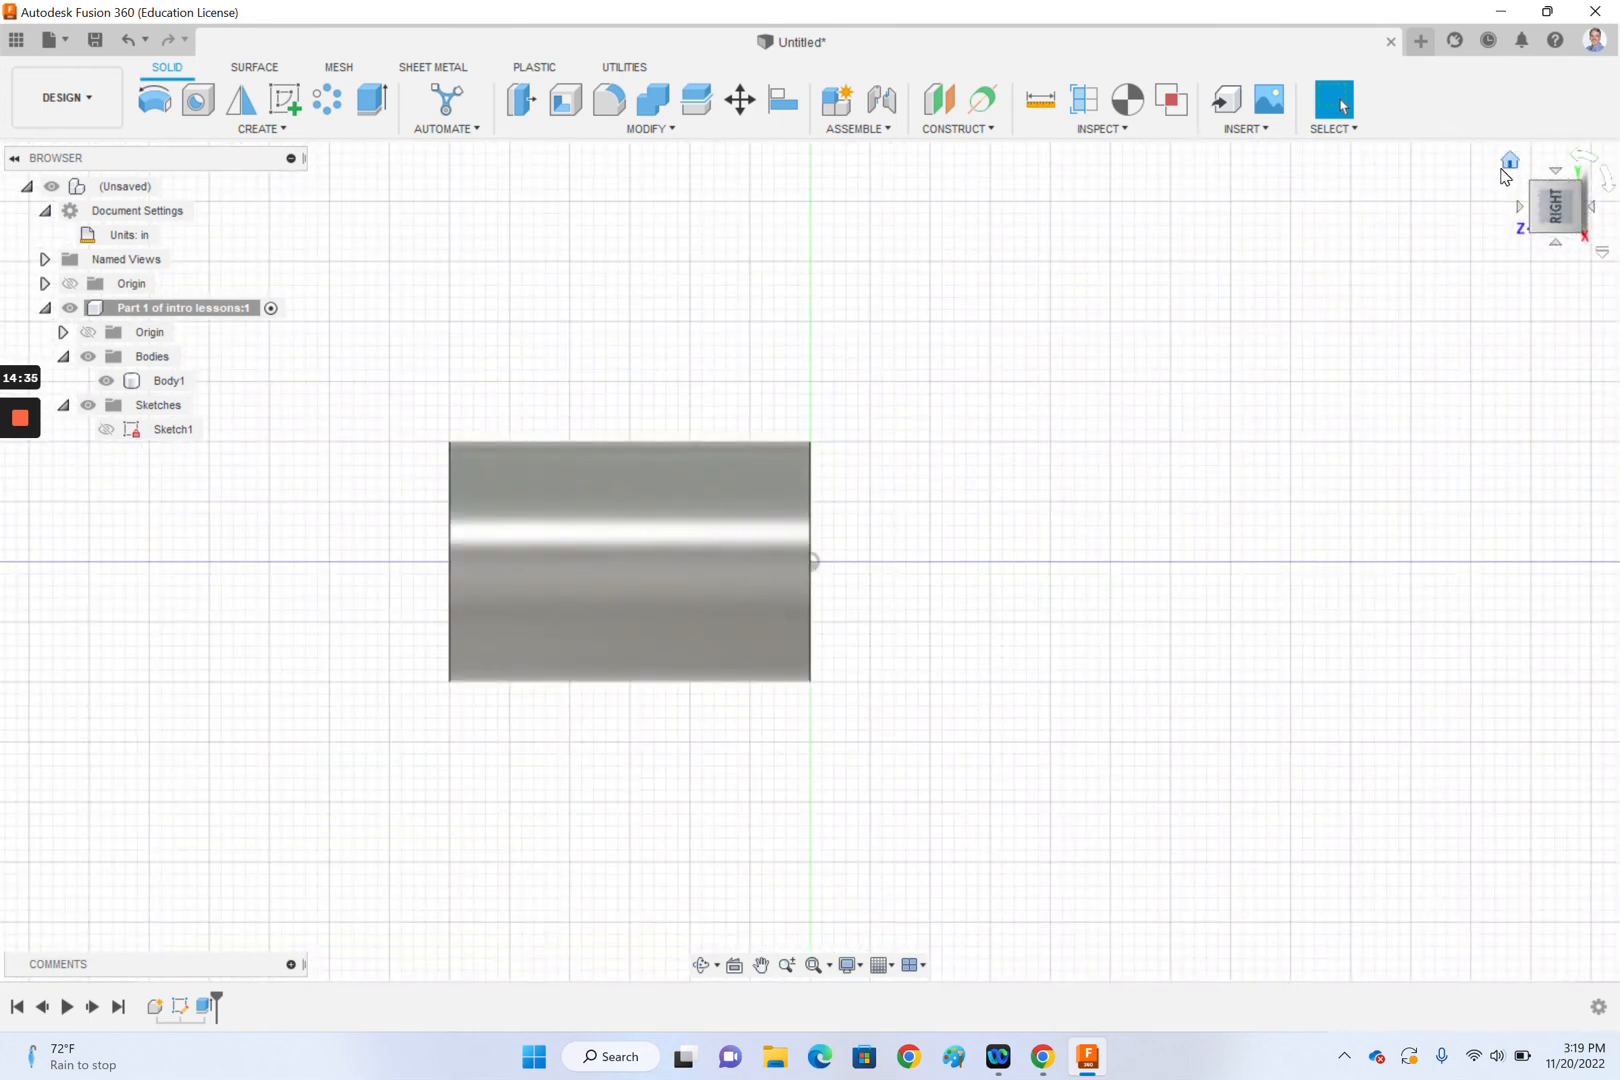
{"action": "left_click", "coordinate": [1508, 168]}
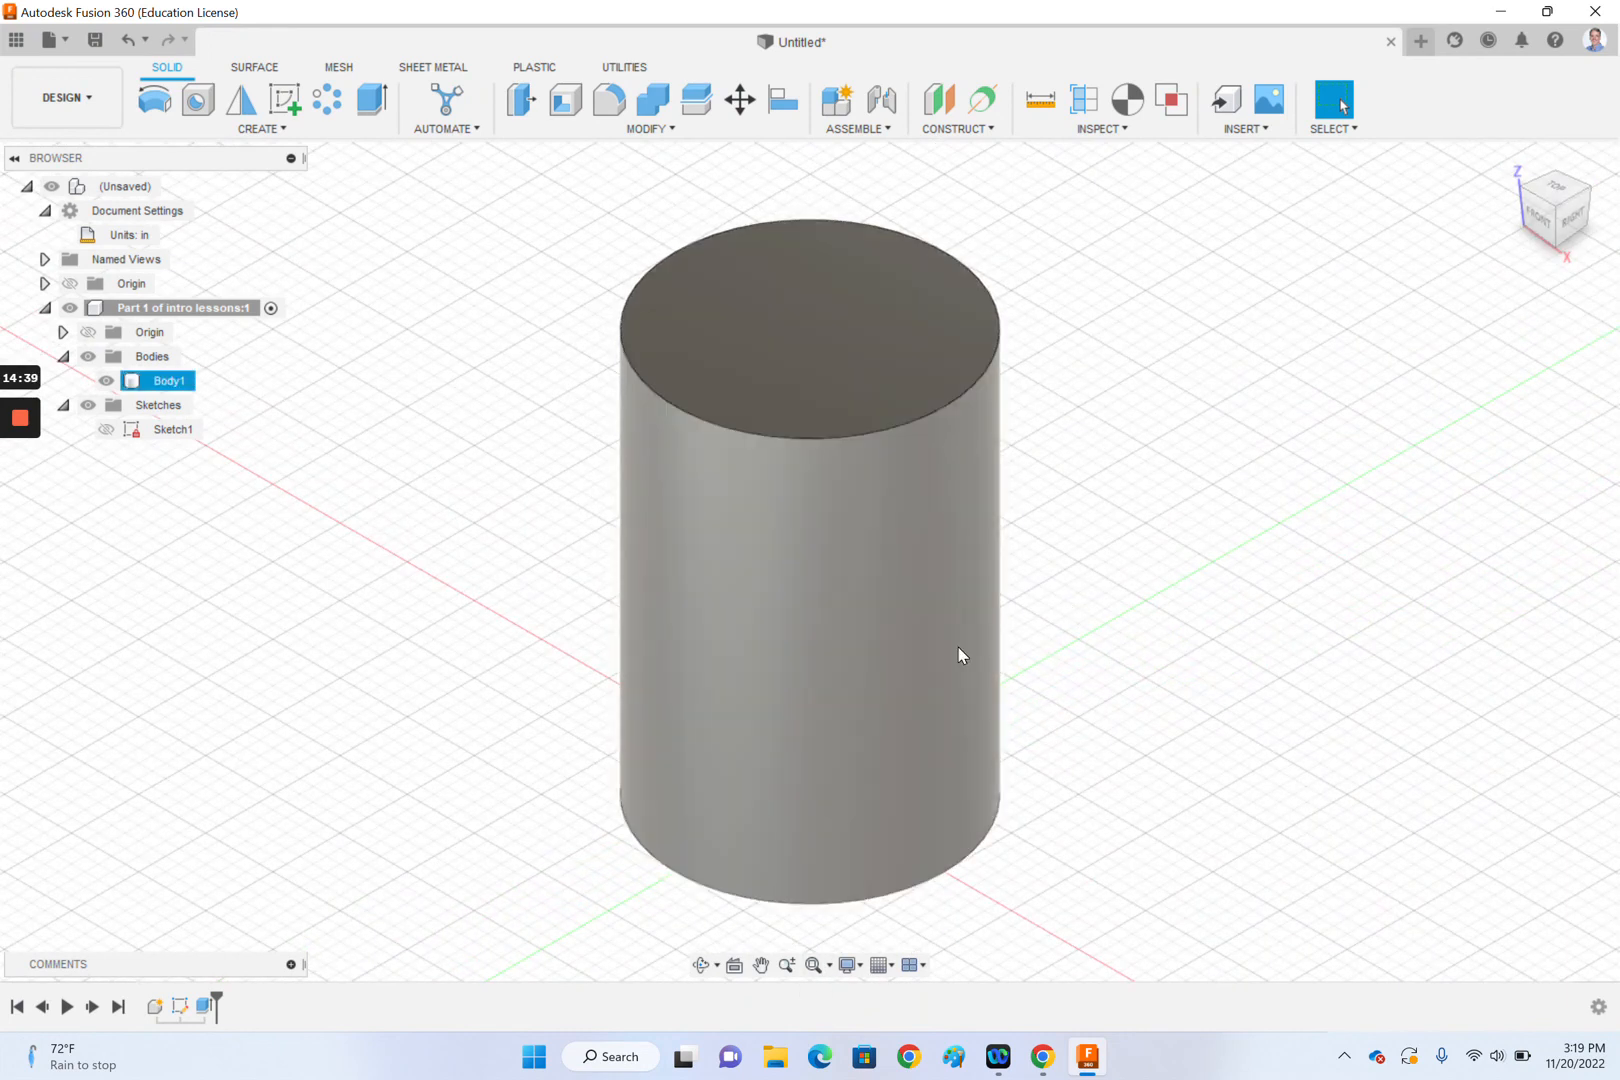
Zoom in and out on the cylinder, orbit the view slightly, and fit the whole model in the view.
{"action": "scroll", "coordinate": [958, 647], "scroll_direction": "up", "scroll_amount": 6}
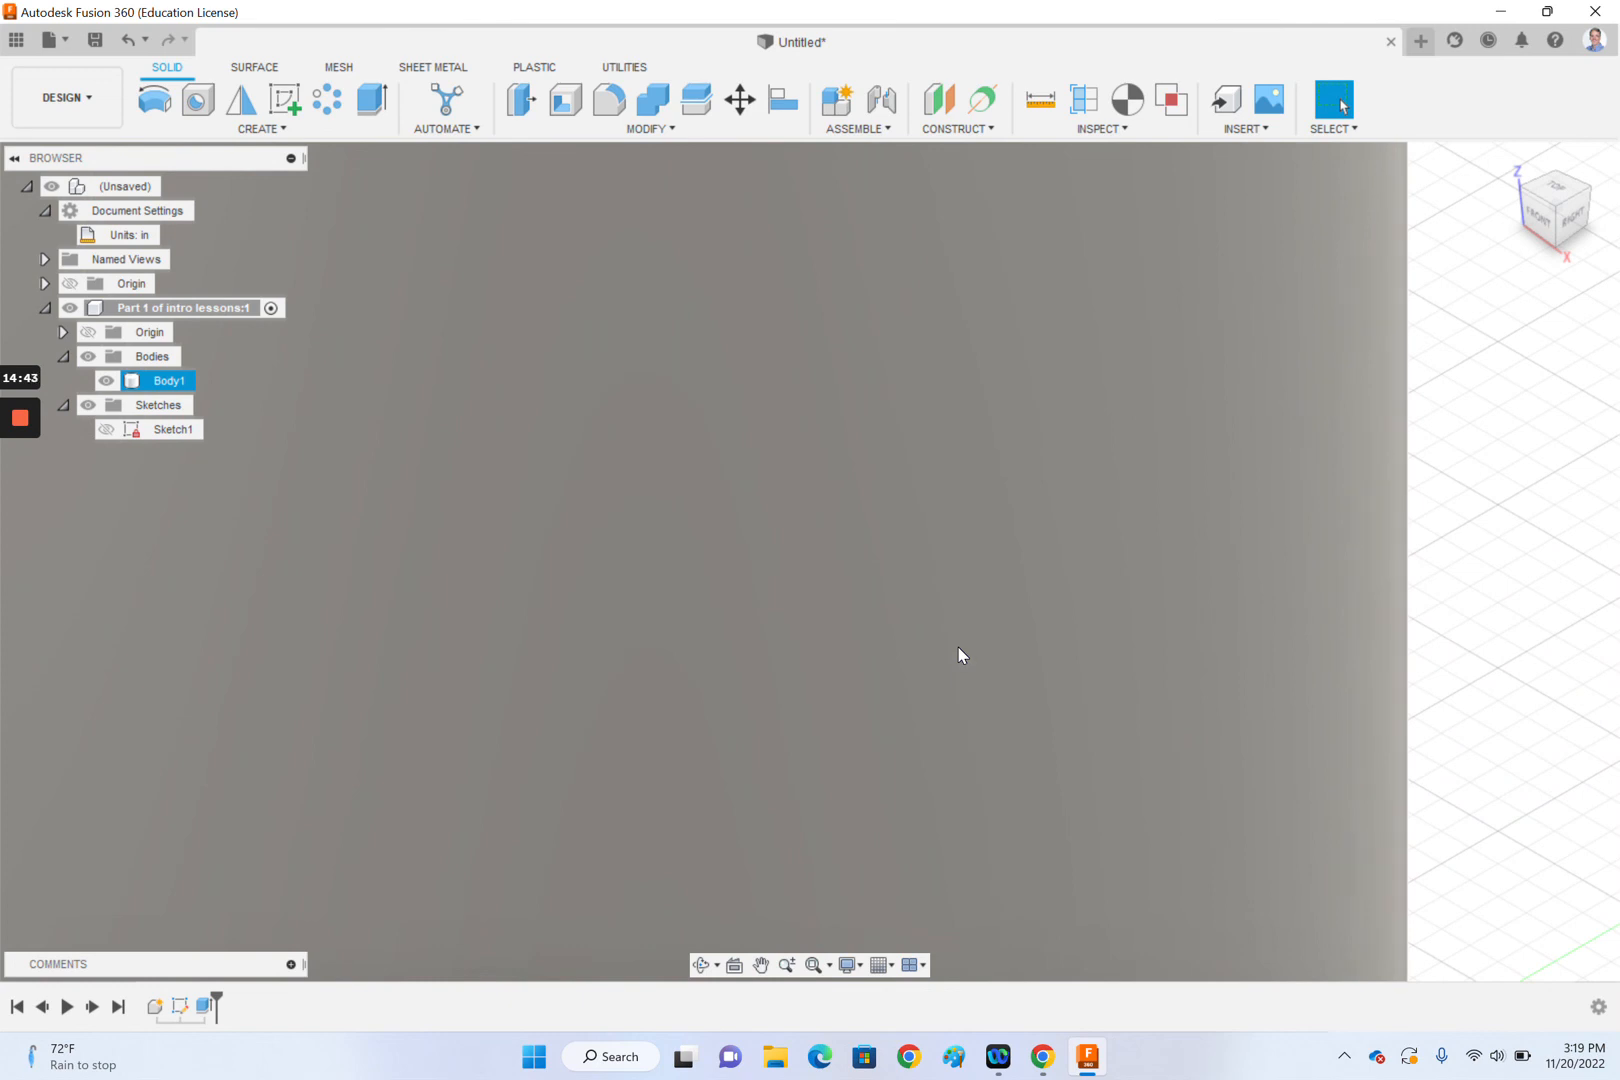
{"action": "scroll", "coordinate": [958, 647], "scroll_direction": "down", "scroll_amount": 5}
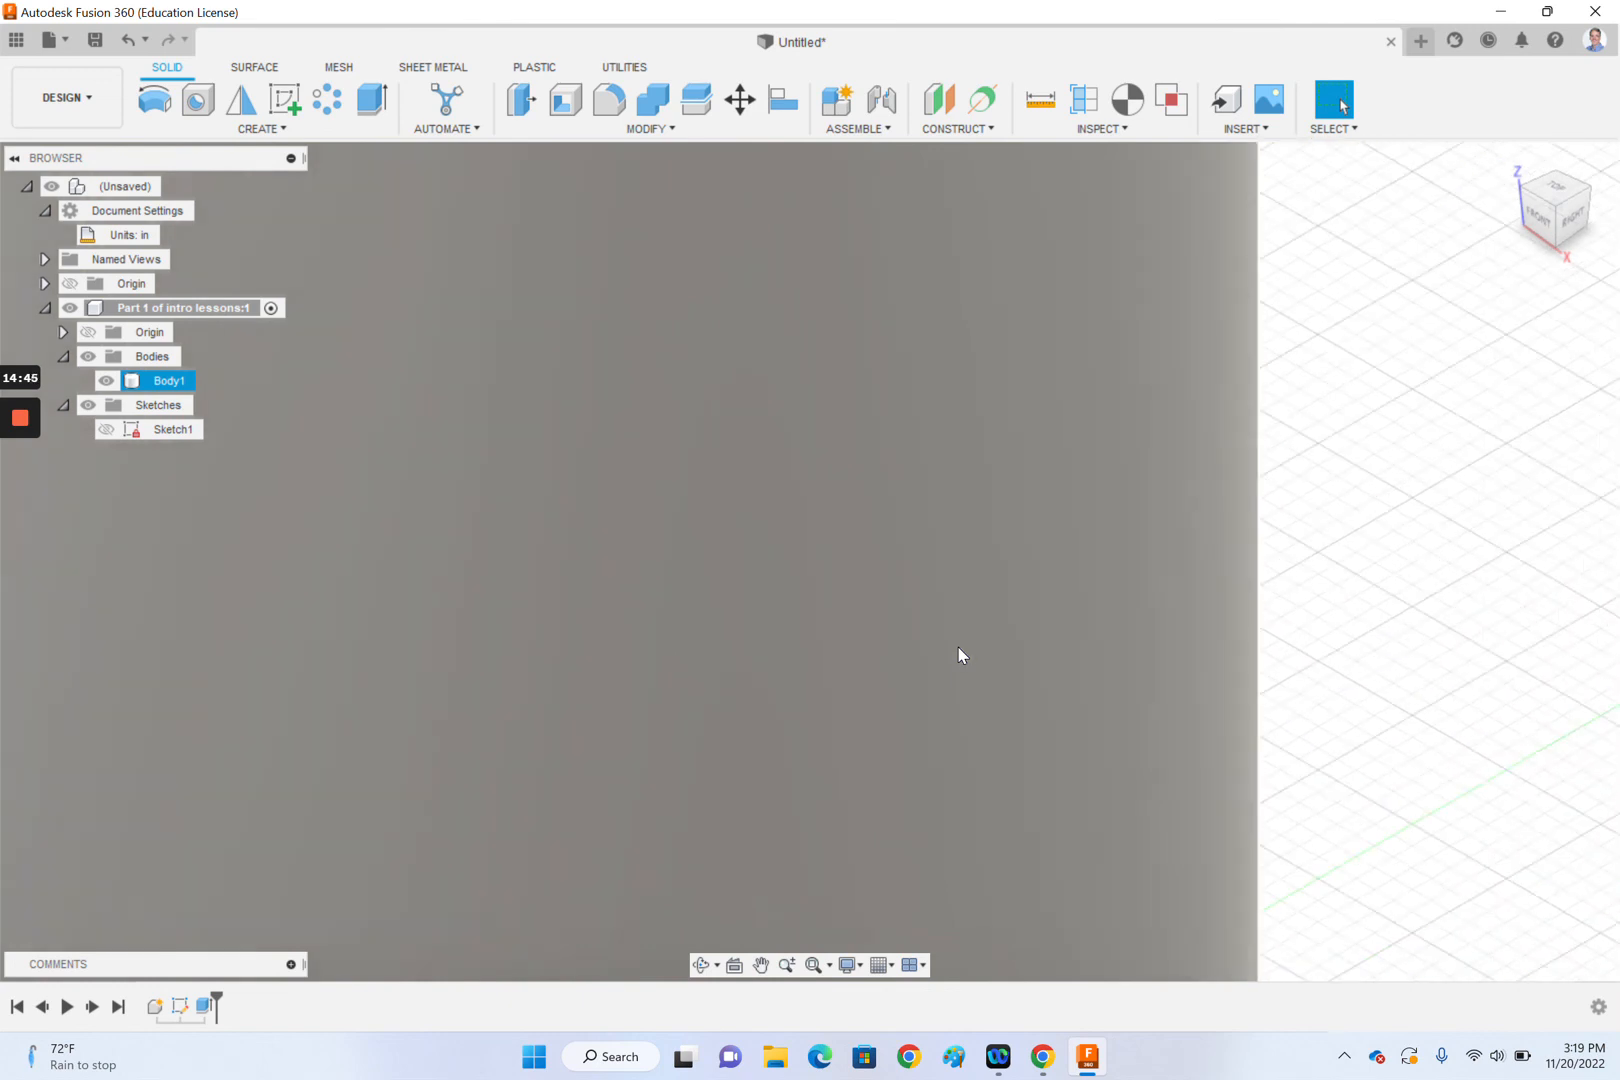
{"action": "scroll", "coordinate": [958, 647], "scroll_direction": "down", "scroll_amount": 3}
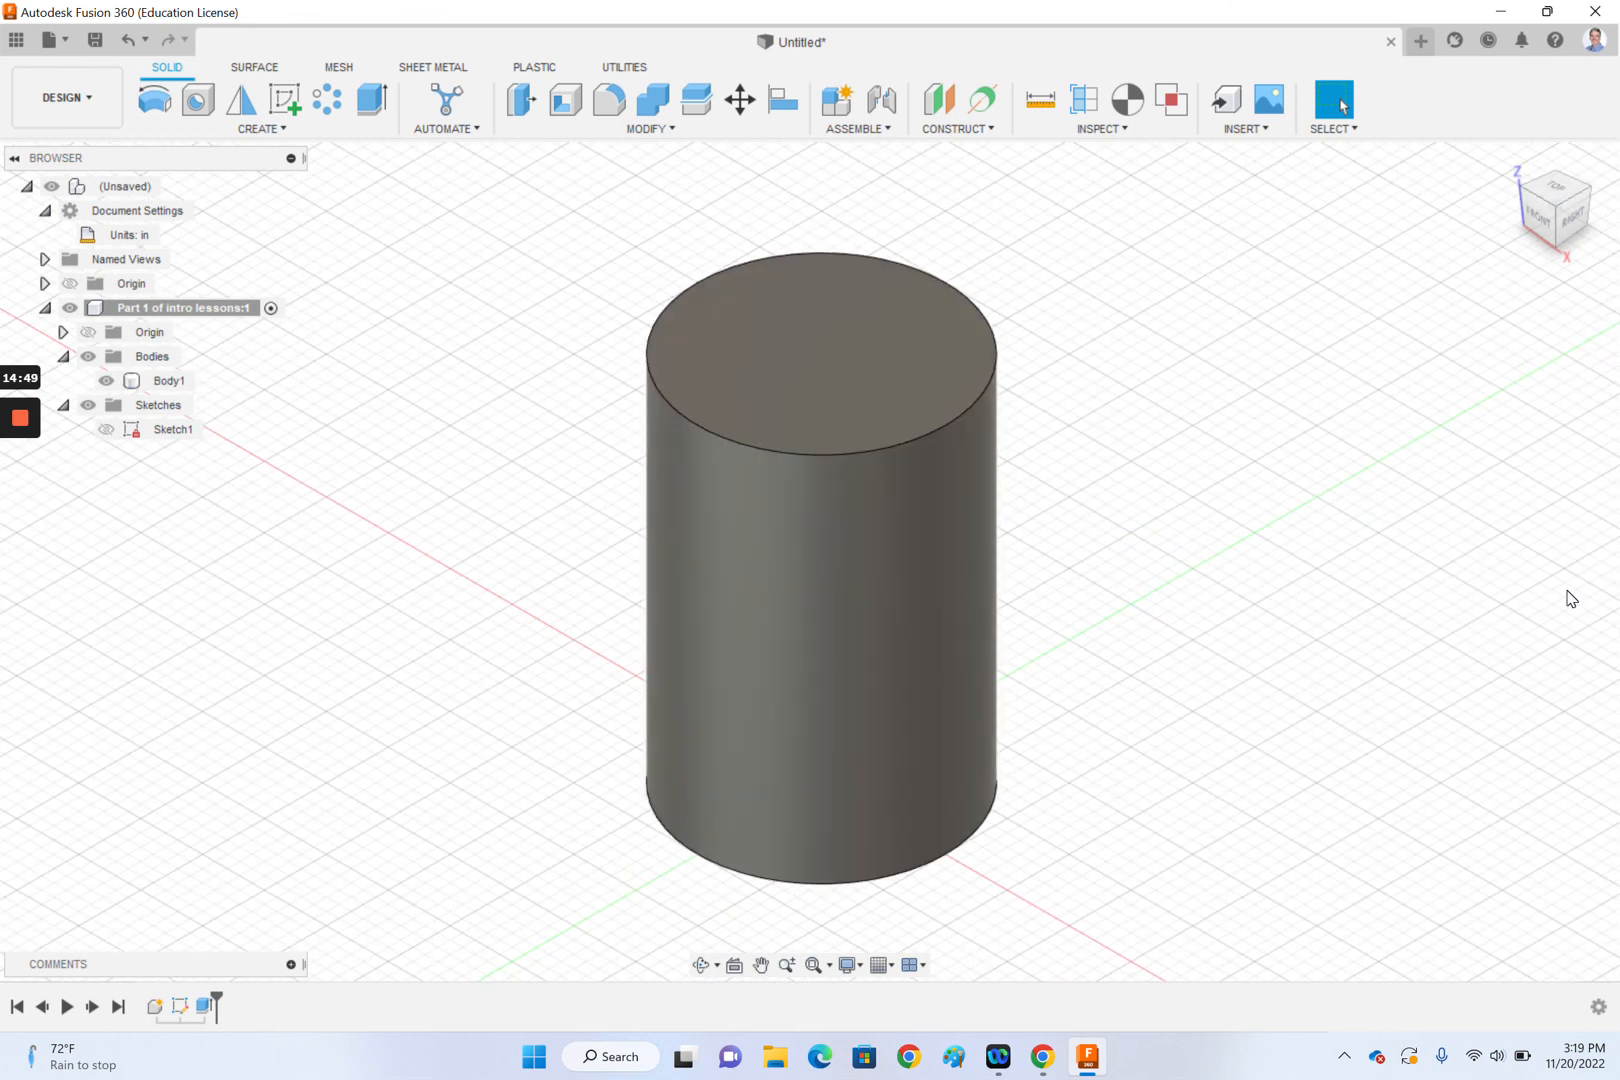
{"action": "scroll", "coordinate": [1568, 598], "scroll_direction": "up", "scroll_amount": 8}
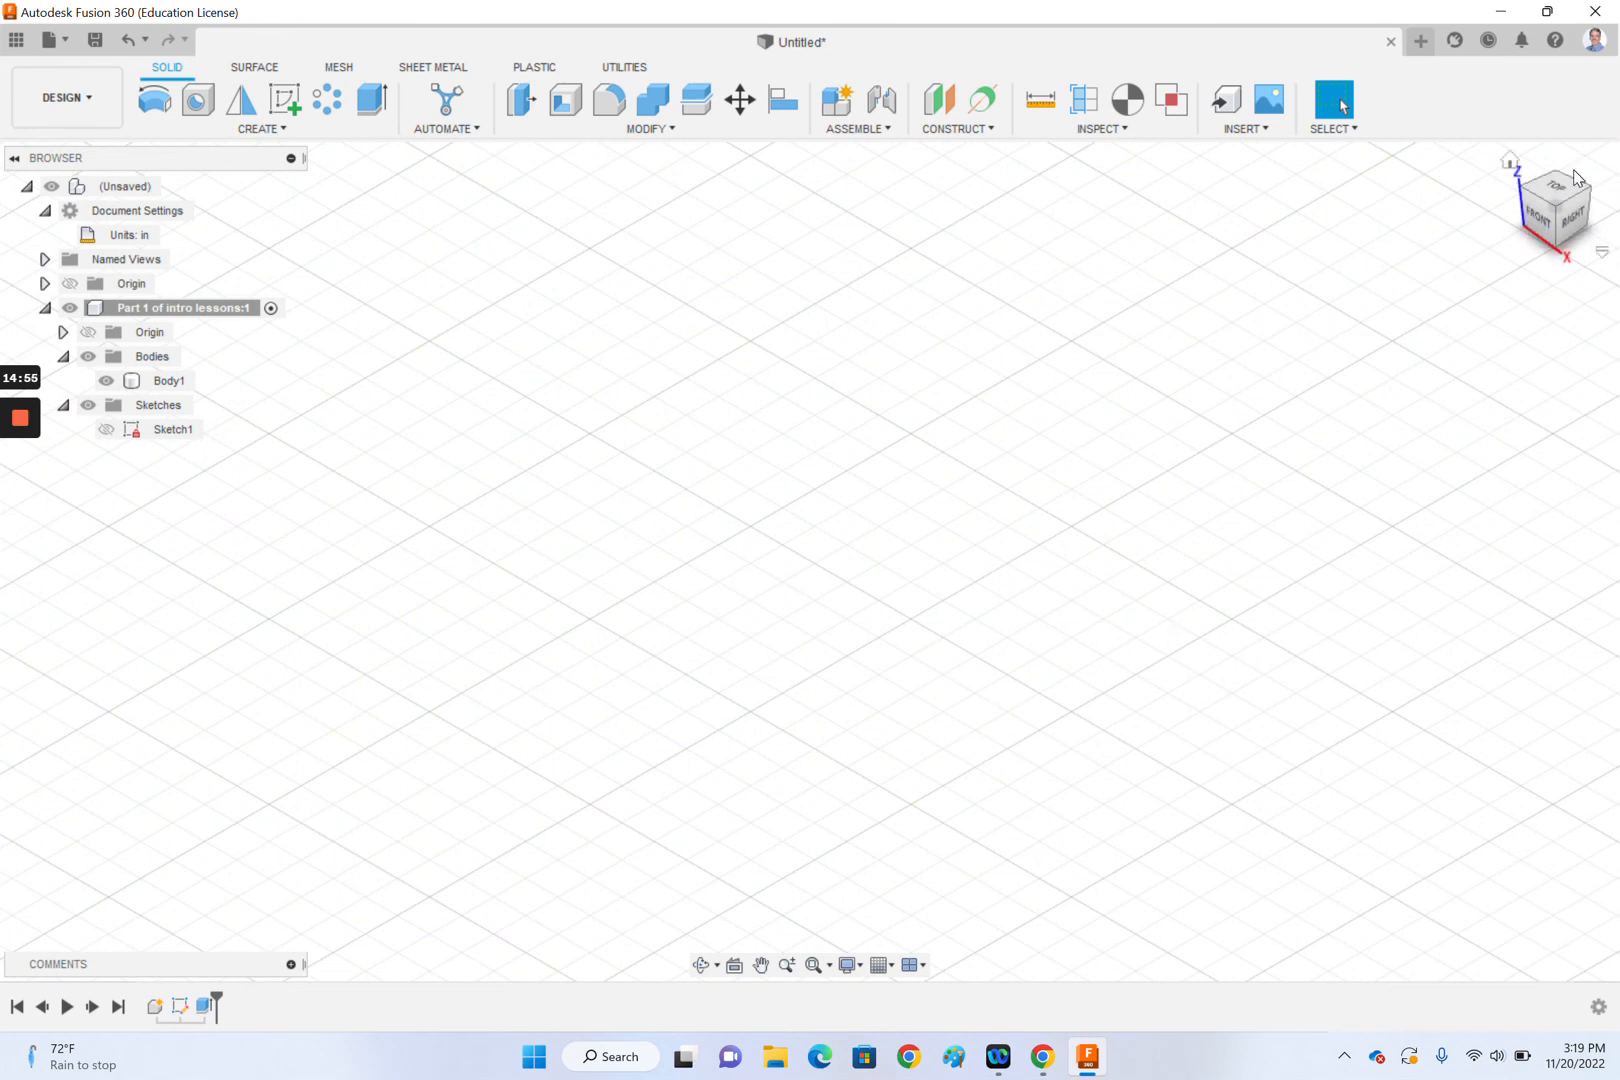
{"action": "mouse_move", "coordinate": [1546, 183]}
{"action": "left_mouse_down"}
{"action": "mouse_move", "coordinate": [1531, 156]}
{"action": "mouse_move", "coordinate": [1584, 174]}
{"action": "mouse_move", "coordinate": [1558, 184]}
{"action": "left_mouse_up"}
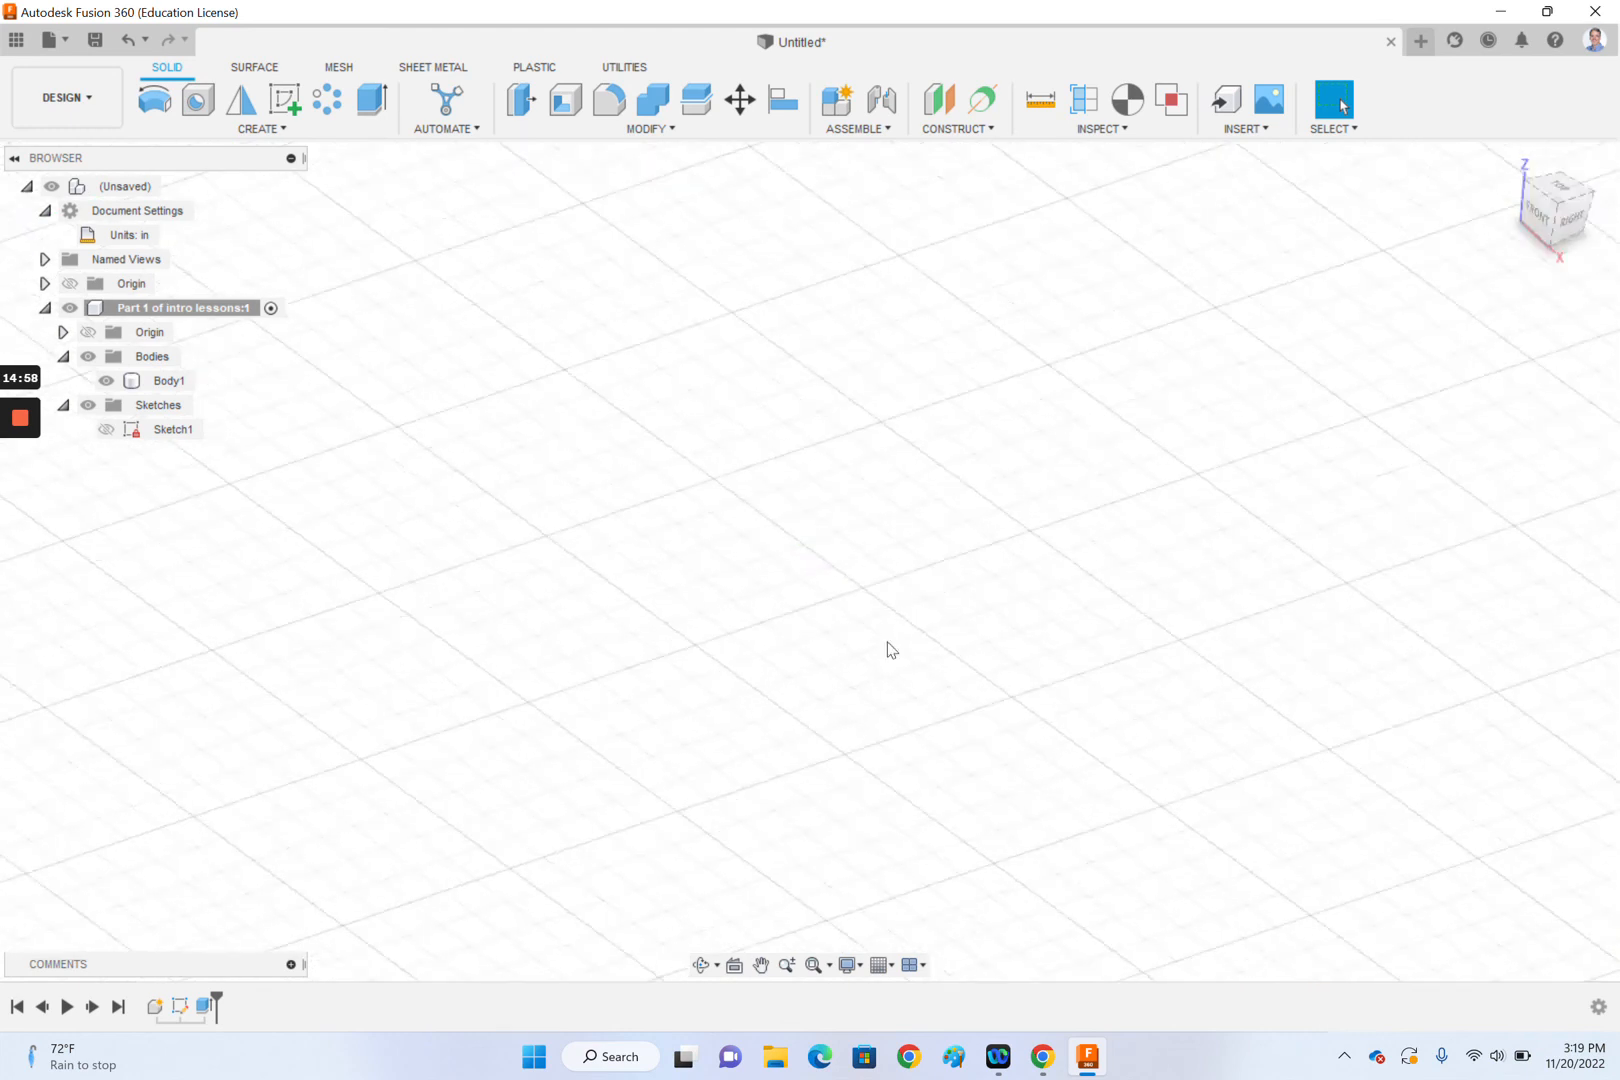
{"action": "left_click", "coordinate": [829, 966]}
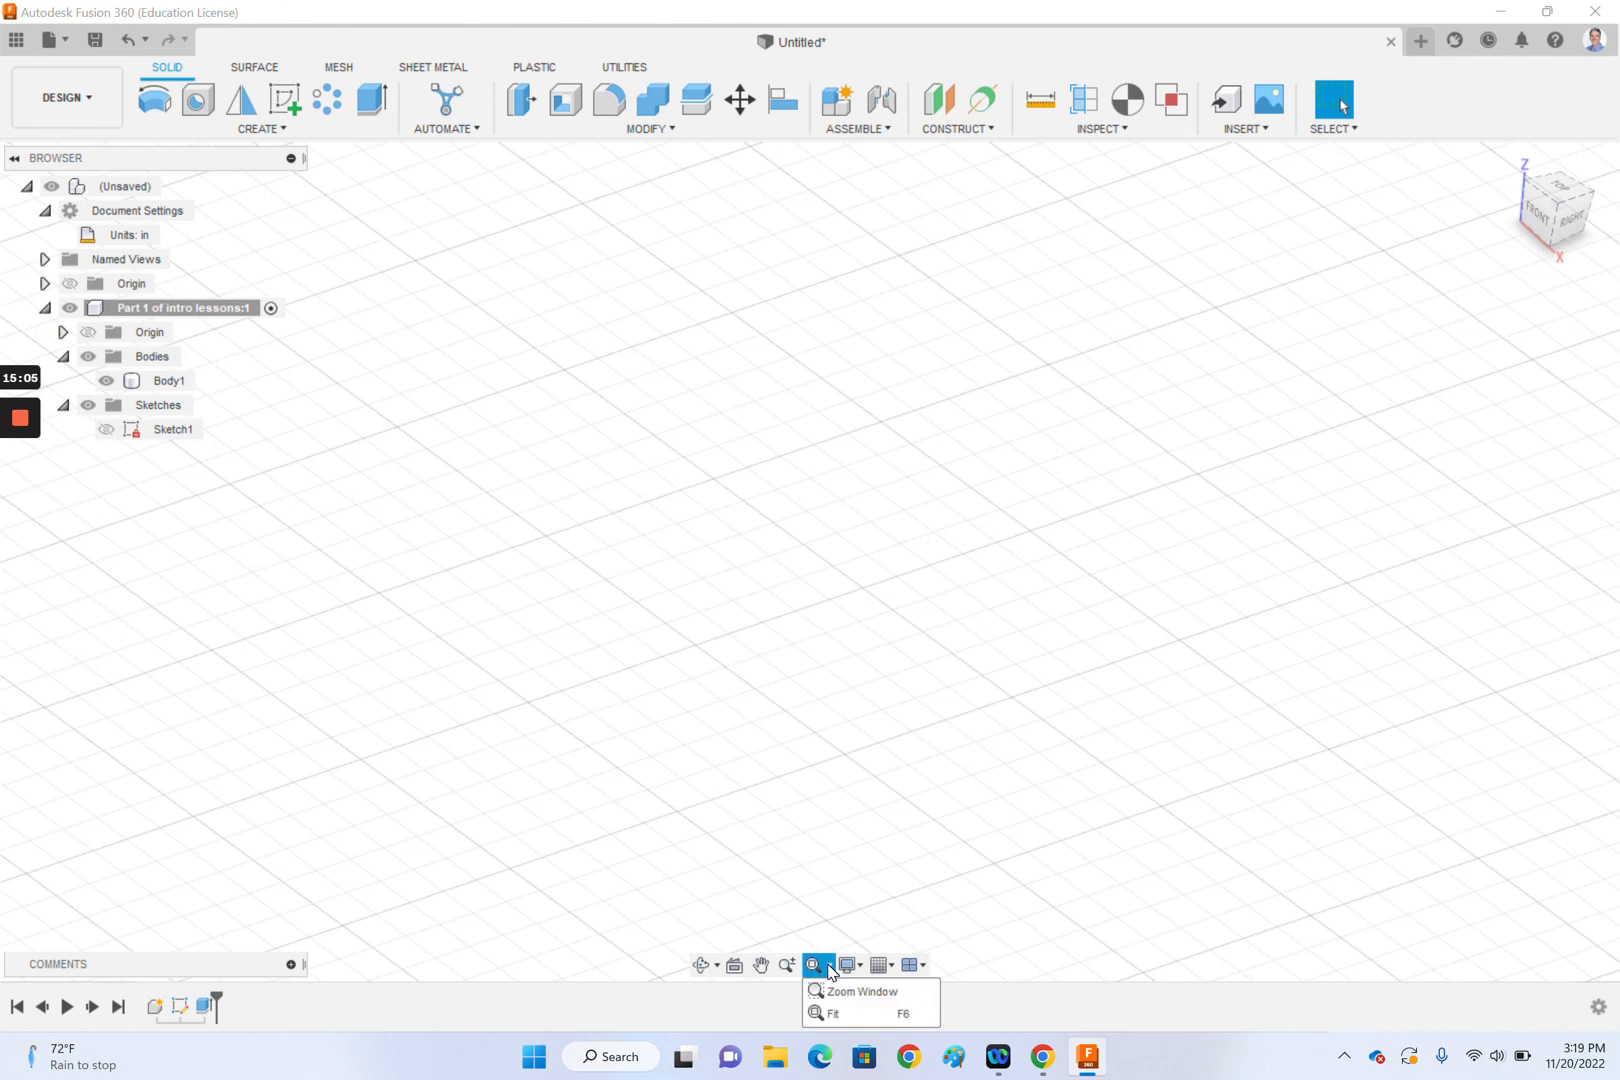
{"action": "left_click", "coordinate": [828, 1013]}
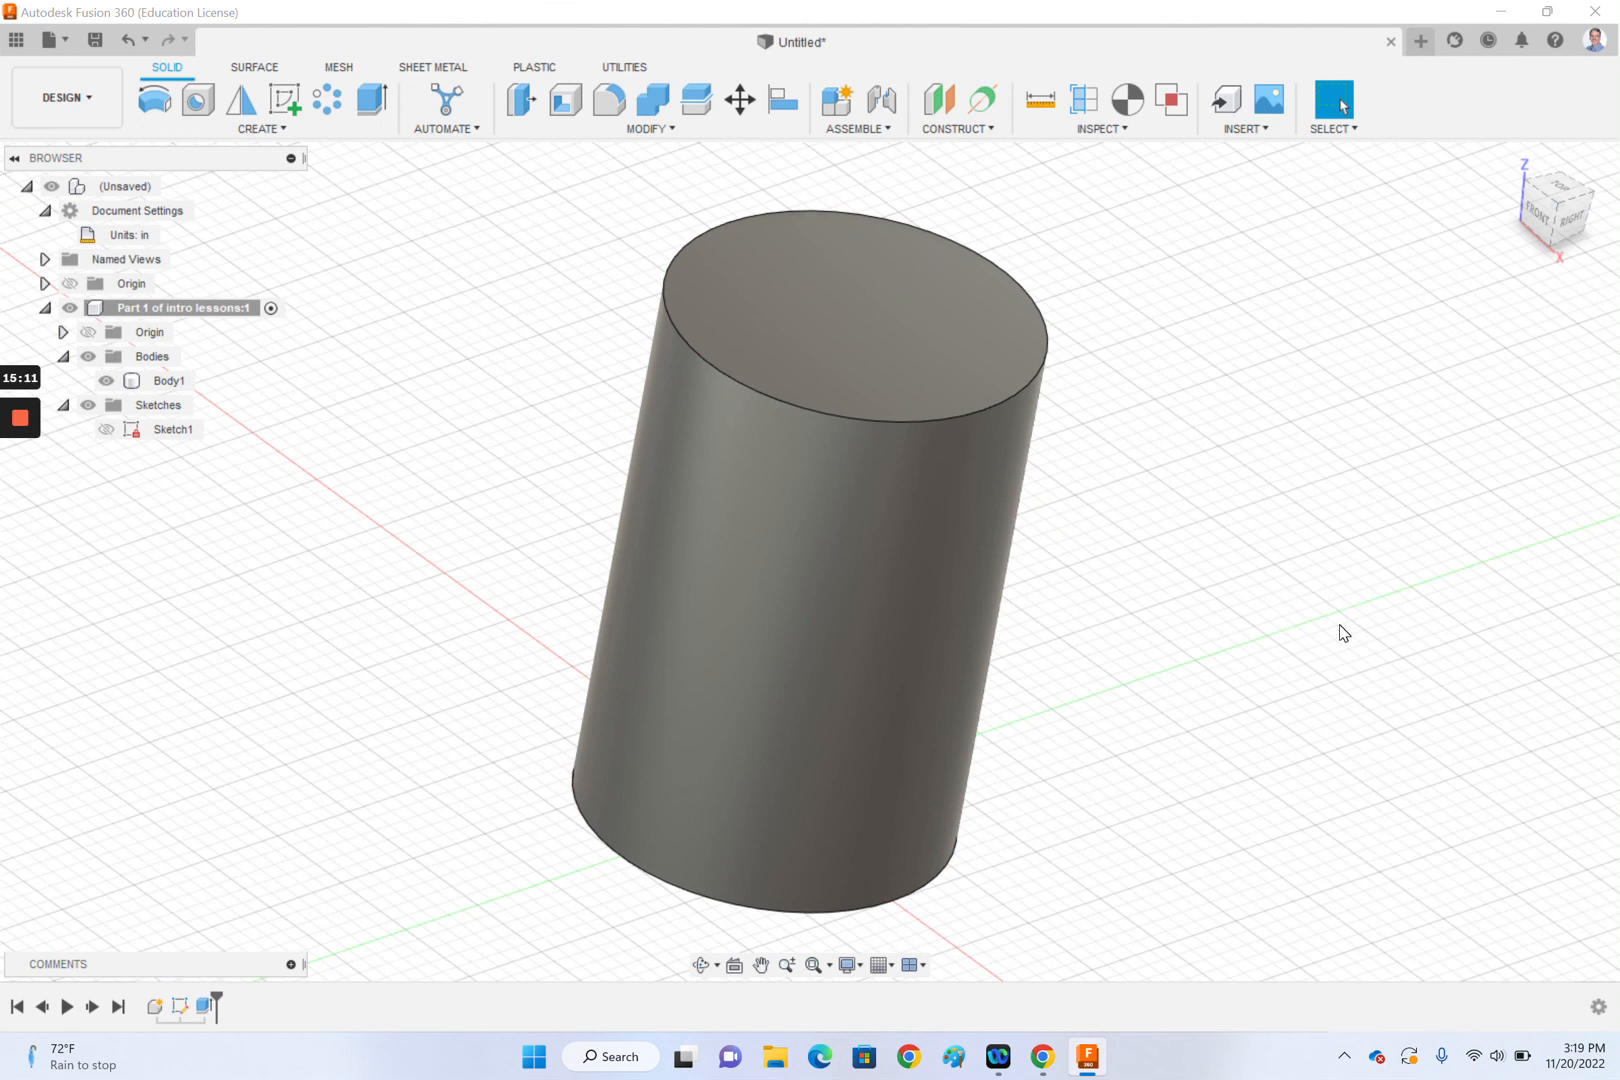
Zoom far into the cylinder, fit the model in the view again, and restore the home view after another close zoom.
{"action": "left_click", "coordinate": [866, 632]}
{"action": "scroll", "coordinate": [866, 632], "scroll_direction": "down", "scroll_amount": 5}
{"action": "scroll", "coordinate": [866, 632], "scroll_direction": "up", "scroll_amount": 10}
{"action": "scroll", "coordinate": [866, 626], "scroll_direction": "up", "scroll_amount": 5}
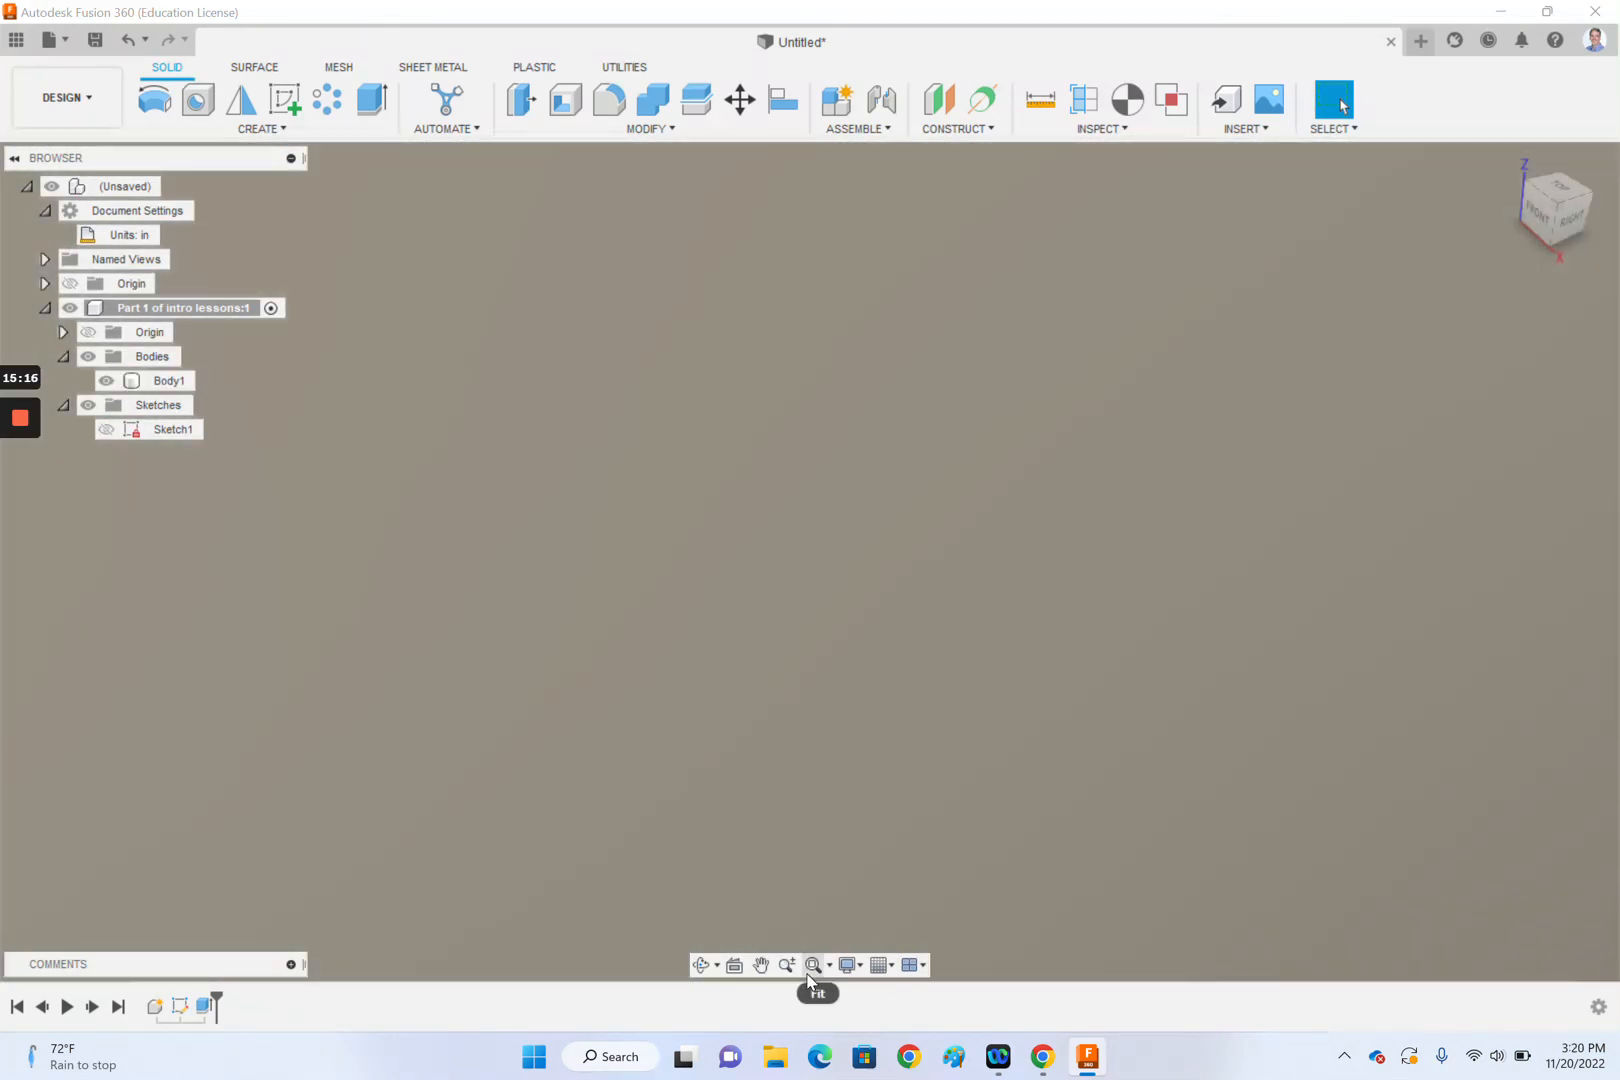
{"action": "left_click", "coordinate": [811, 970]}
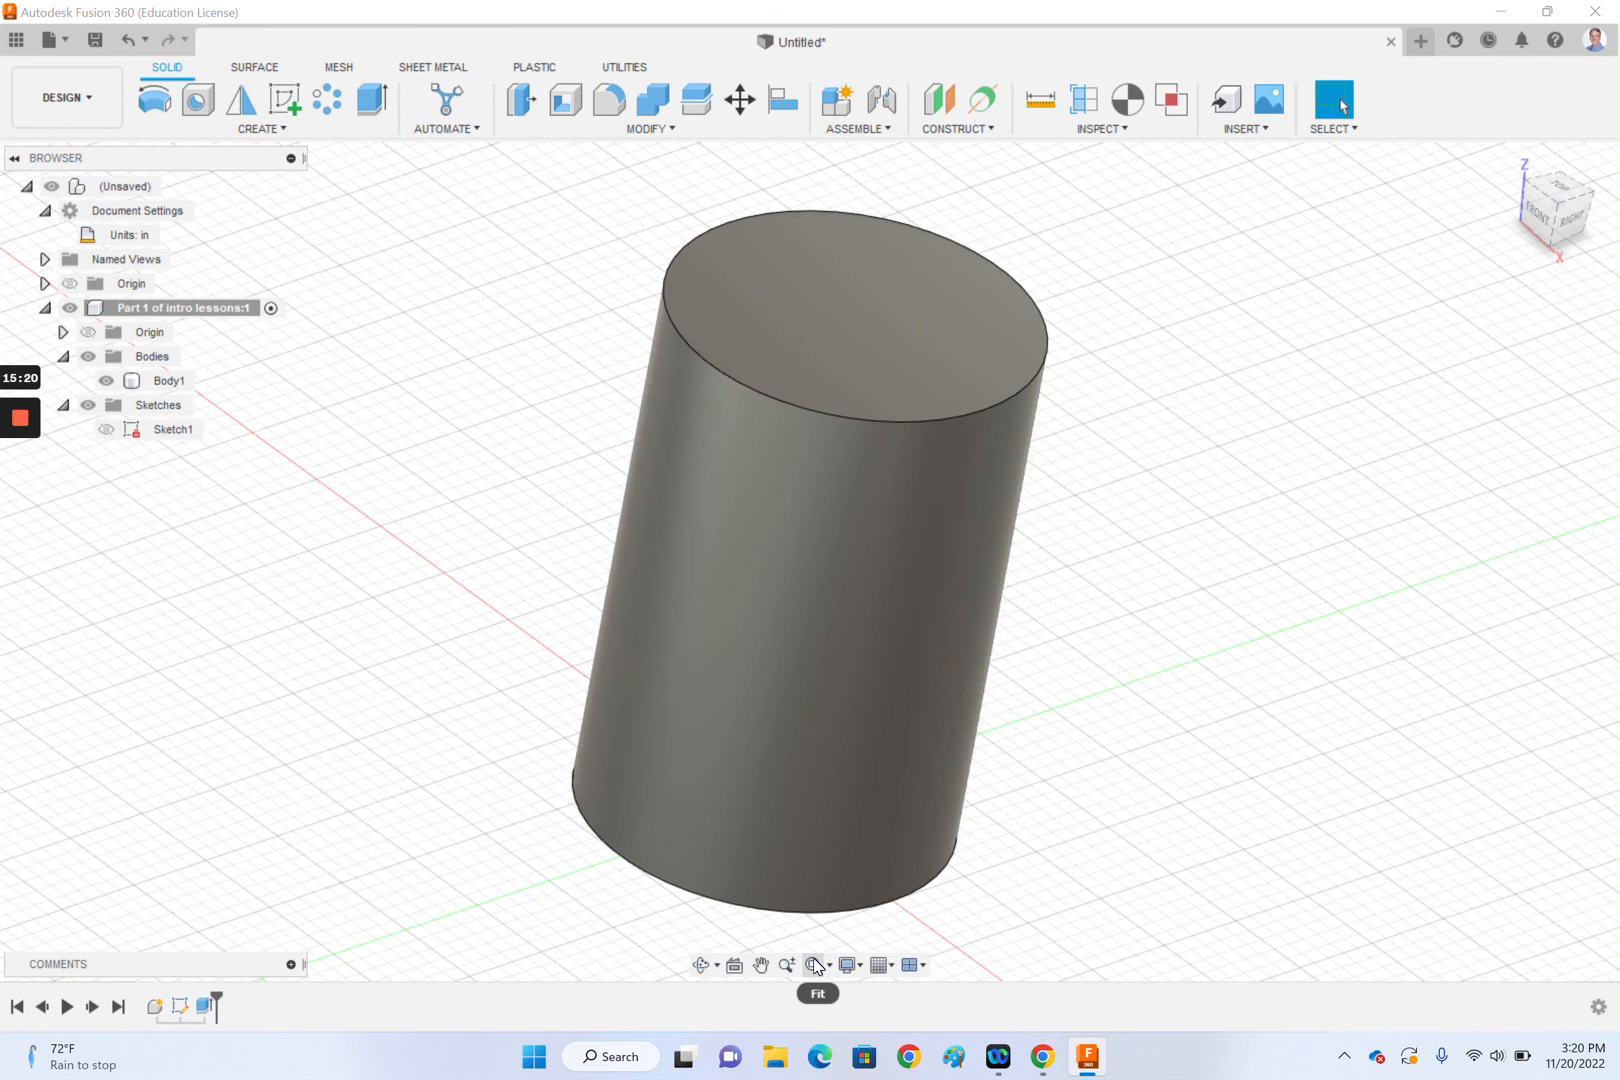
{"action": "scroll", "coordinate": [1245, 596], "scroll_direction": "up", "scroll_amount": 10}
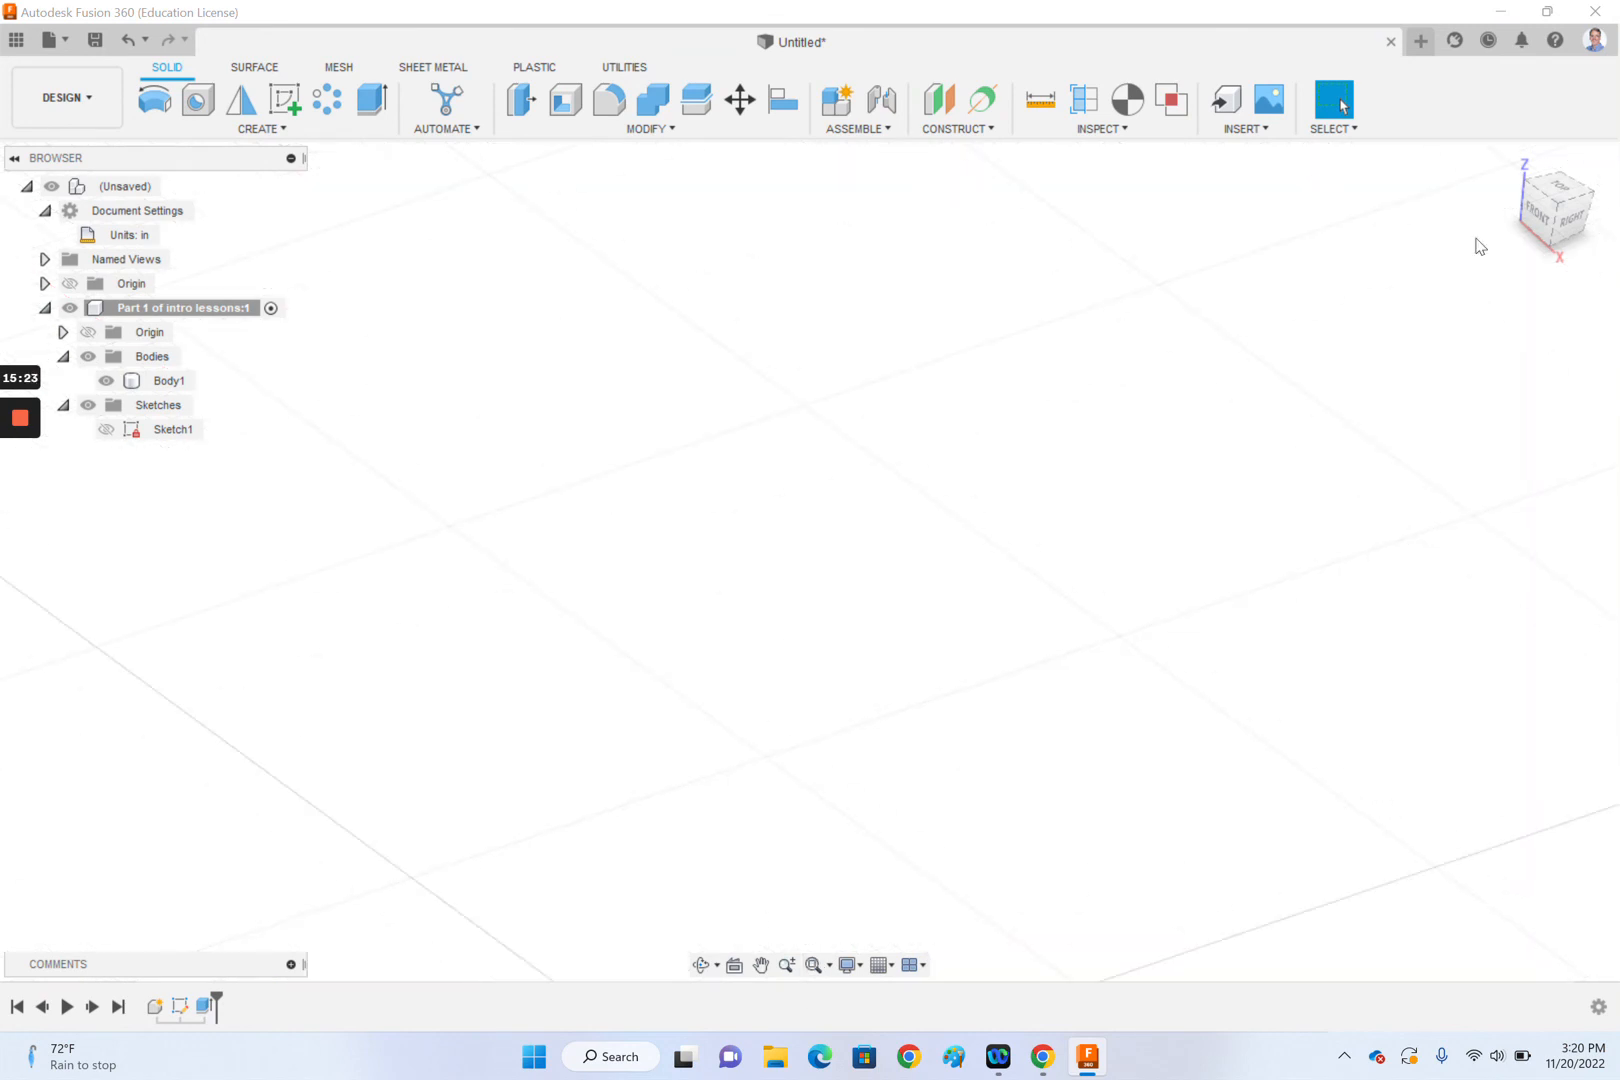
{"action": "left_click", "coordinate": [1510, 161]}
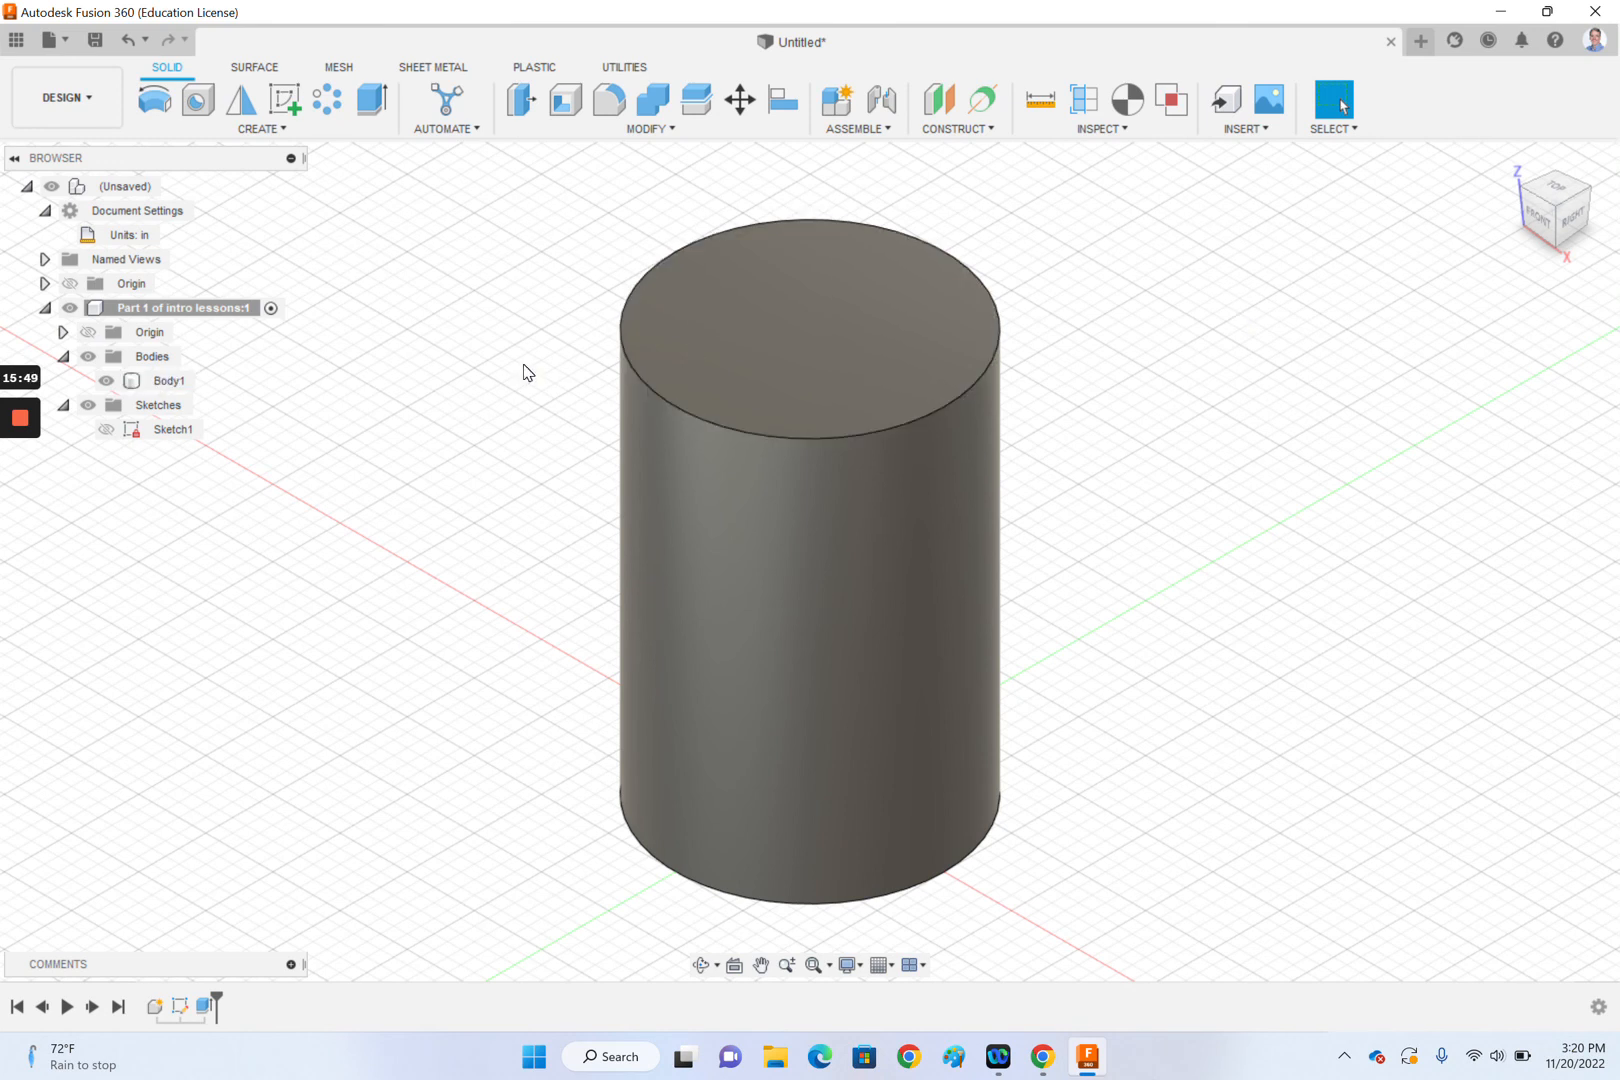
{"action": "mouse_move", "coordinate": [19, 420]}
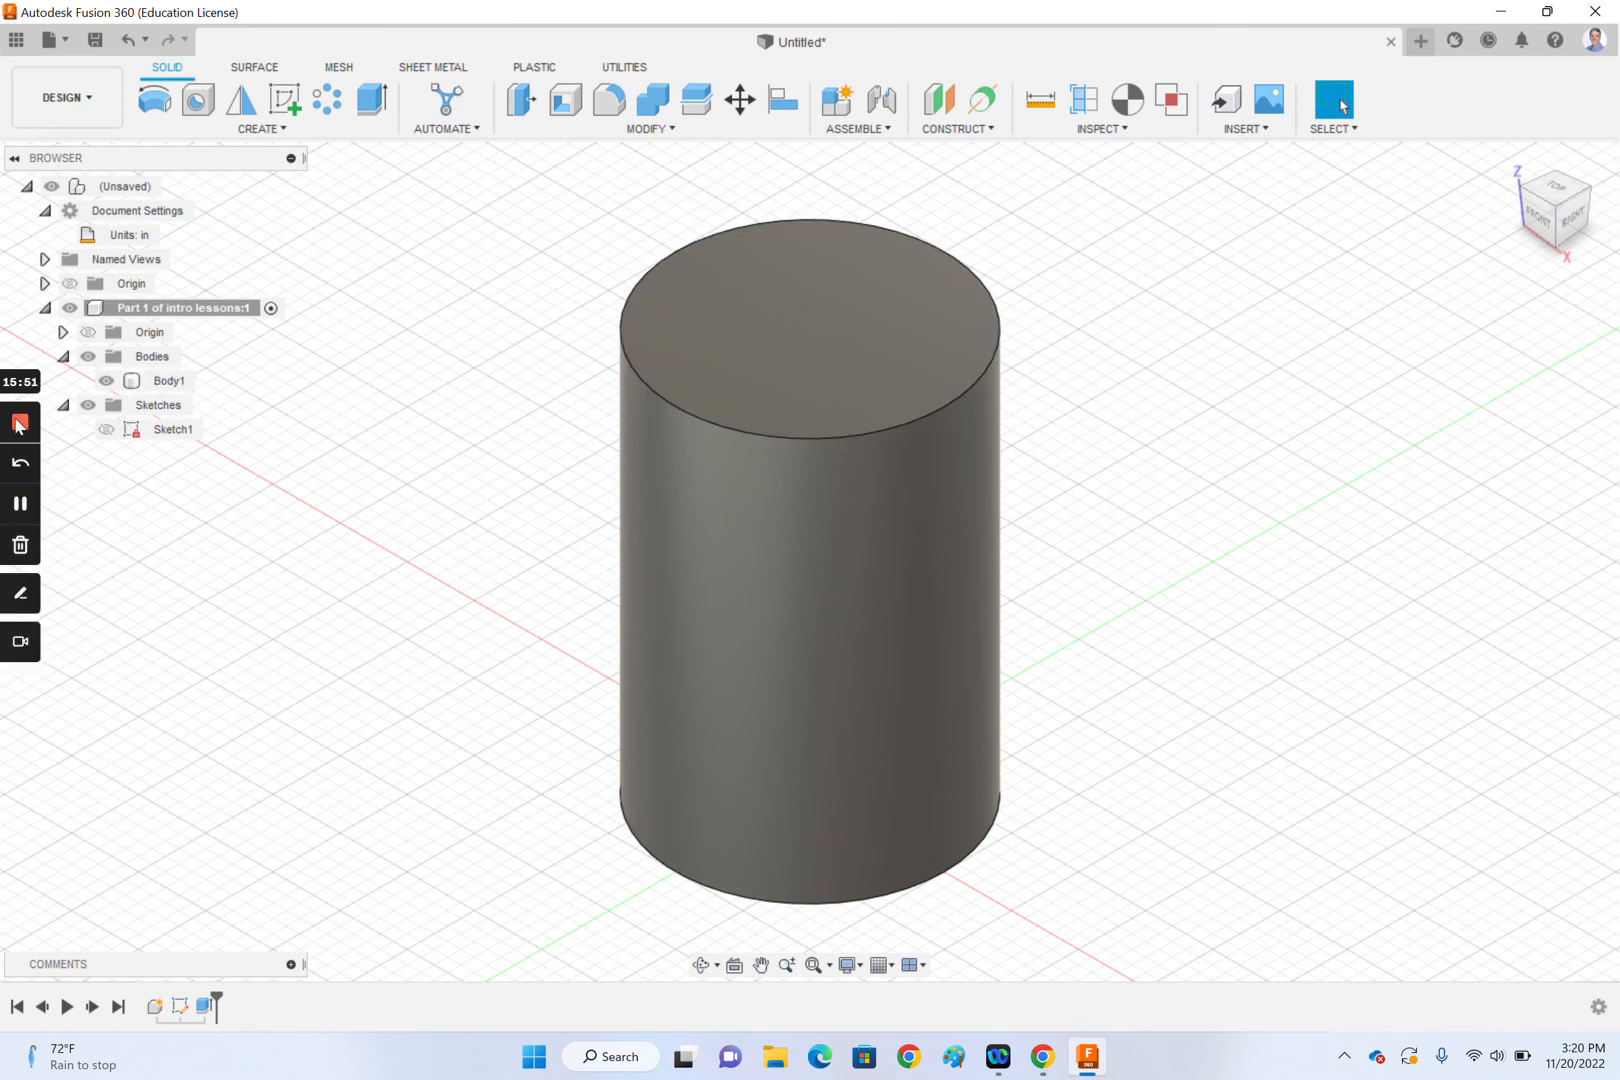